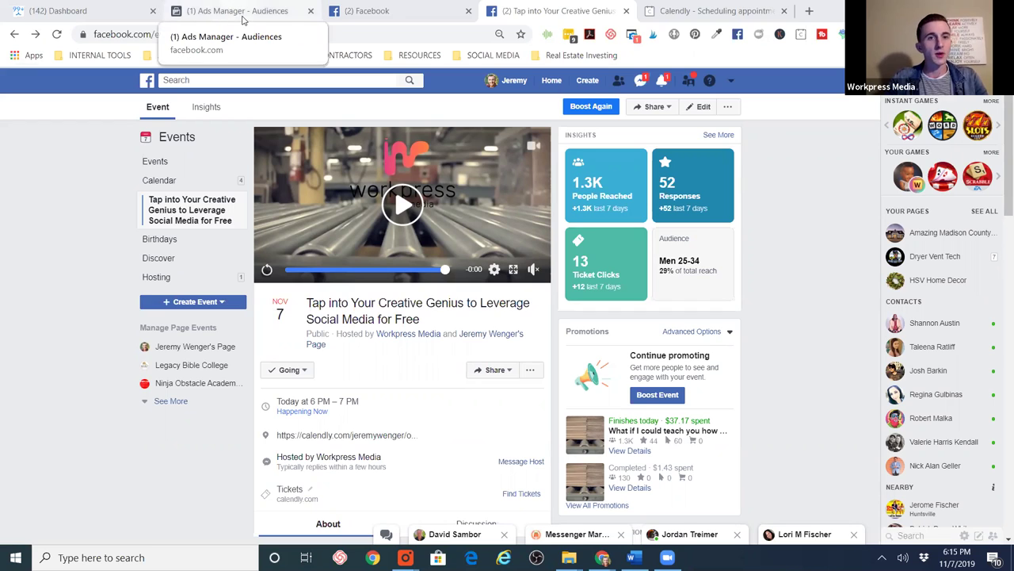
- Switch to the Ads Manager audiences list and examine the inclusion rules of the High Intent - Event Audience
left_click(241, 14)
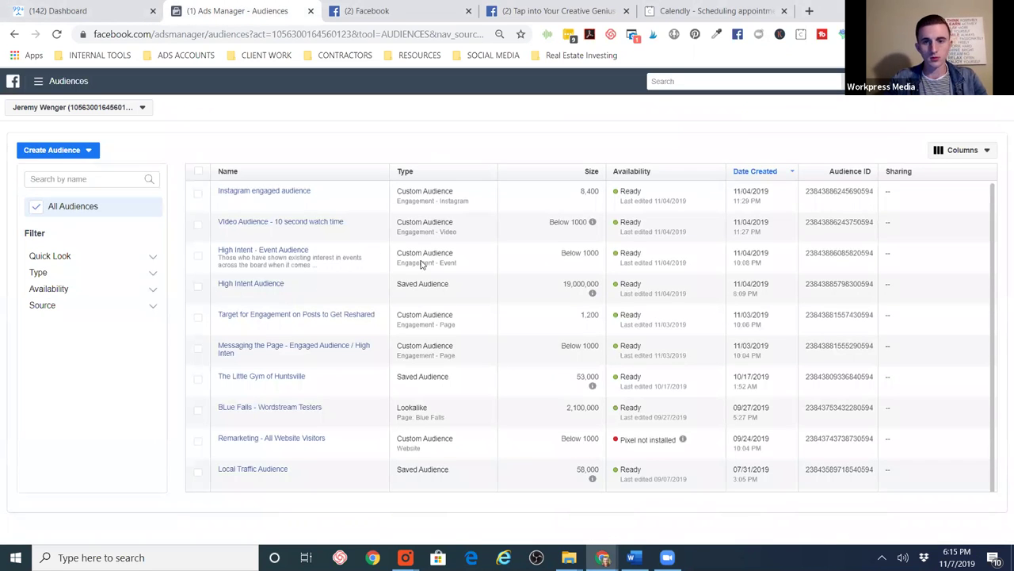
mouse_move(267, 253)
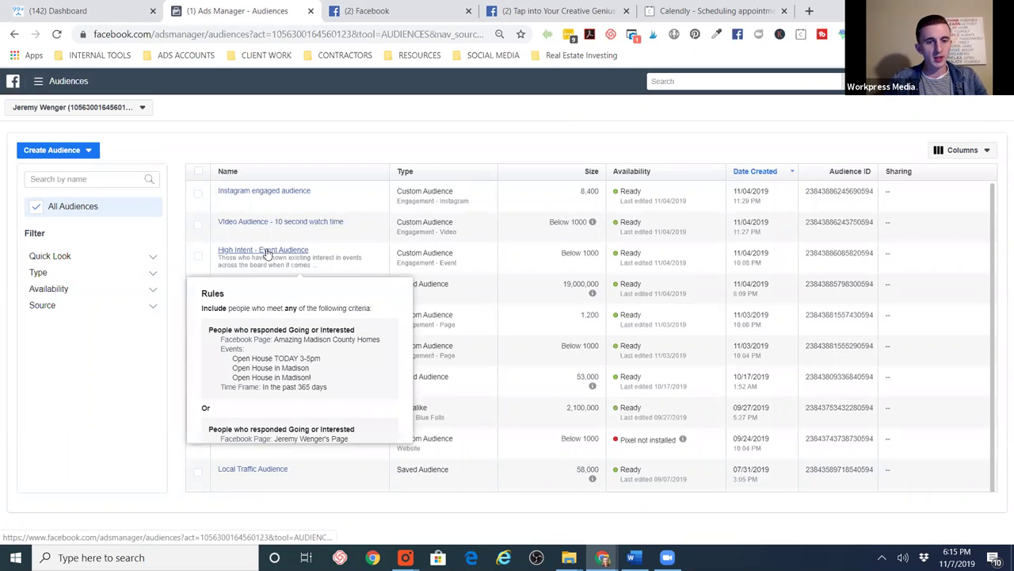
scroll(274, 322, "down", 2)
scroll(274, 322, "down", 1)
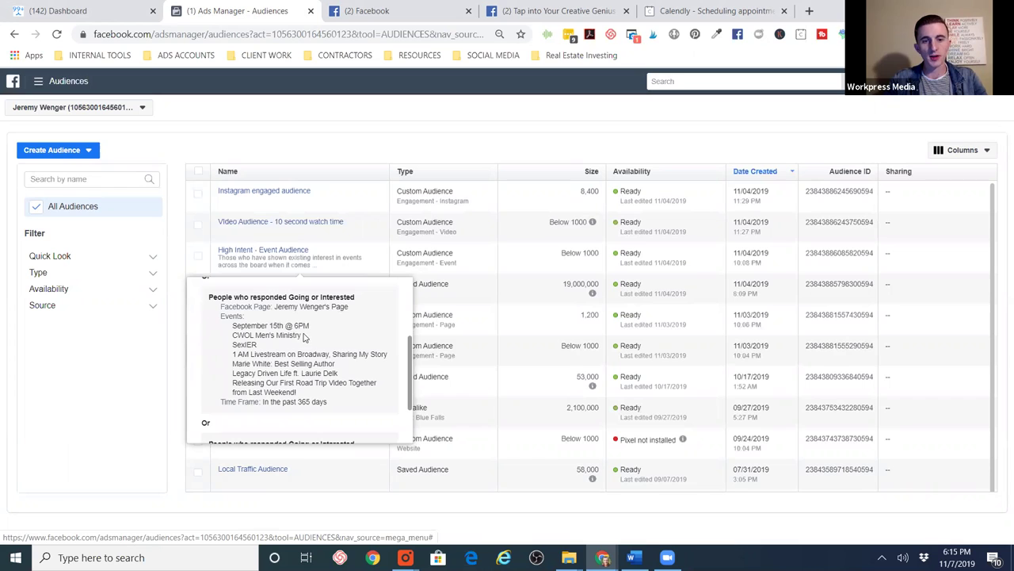
left_click_drag(302, 335, 336, 384)
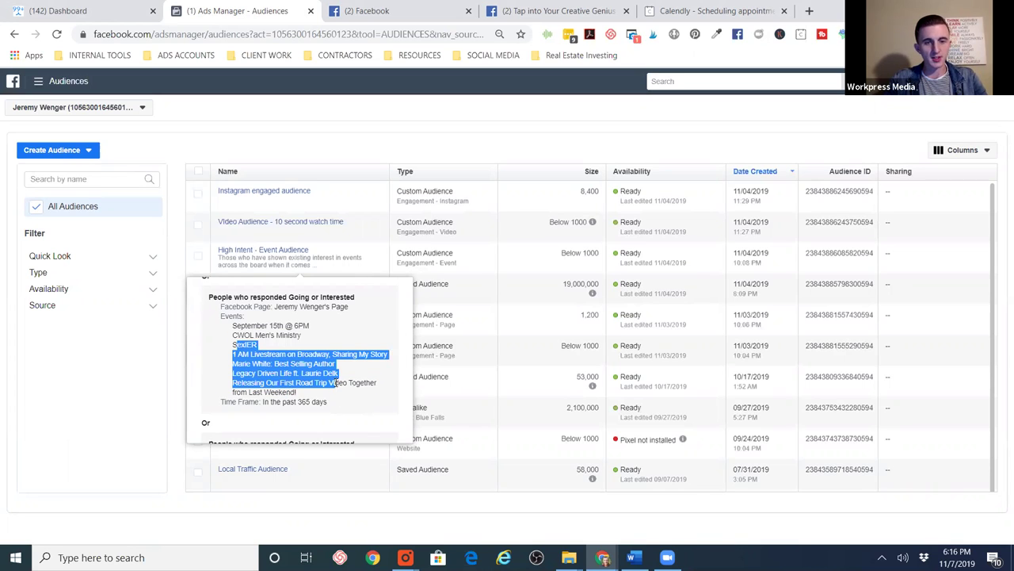
scroll(203, 419, "down", 1)
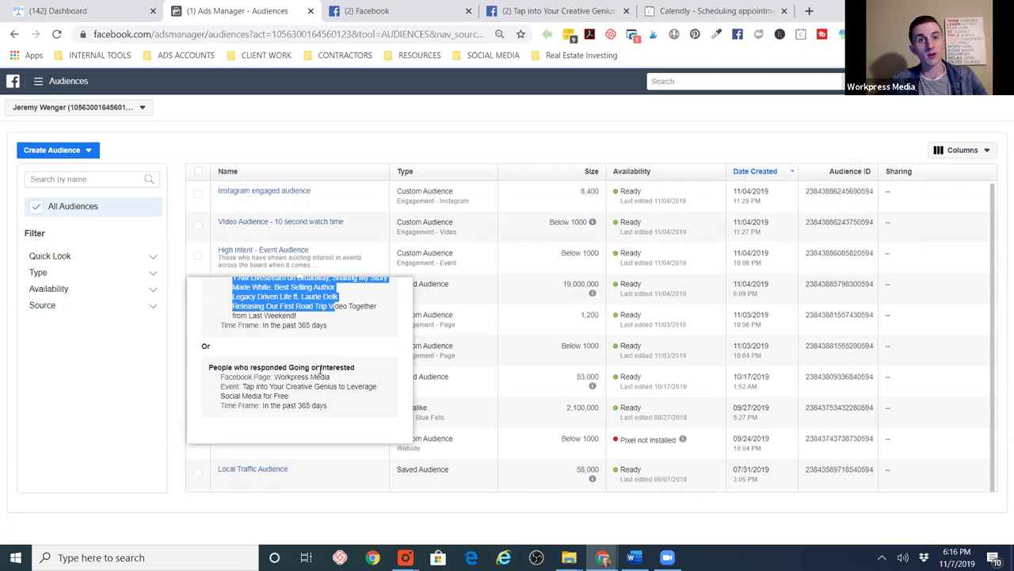
left_click(166, 308)
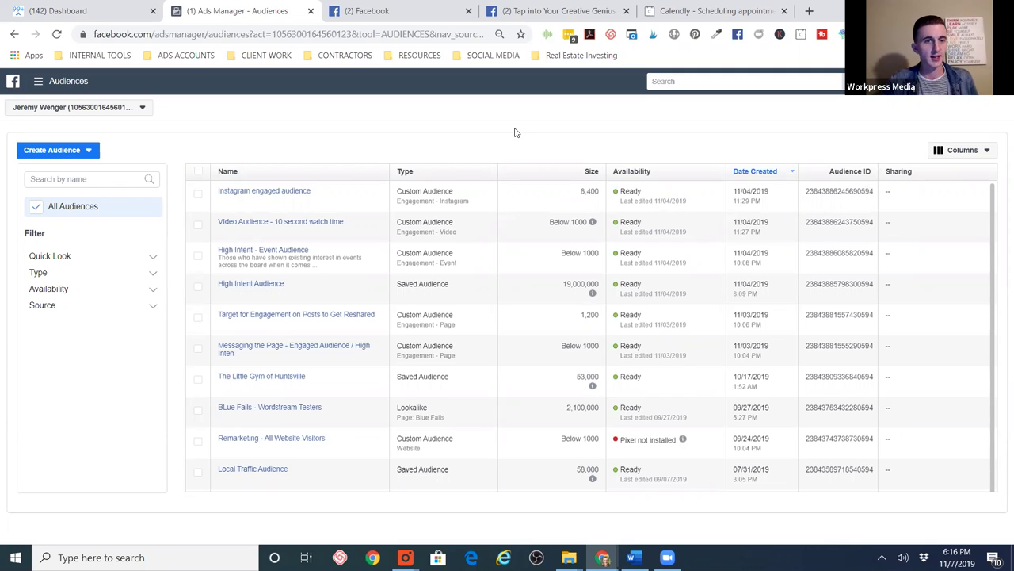
- Start a new custom audience that uses Events as its Facebook source
left_click(47, 150)
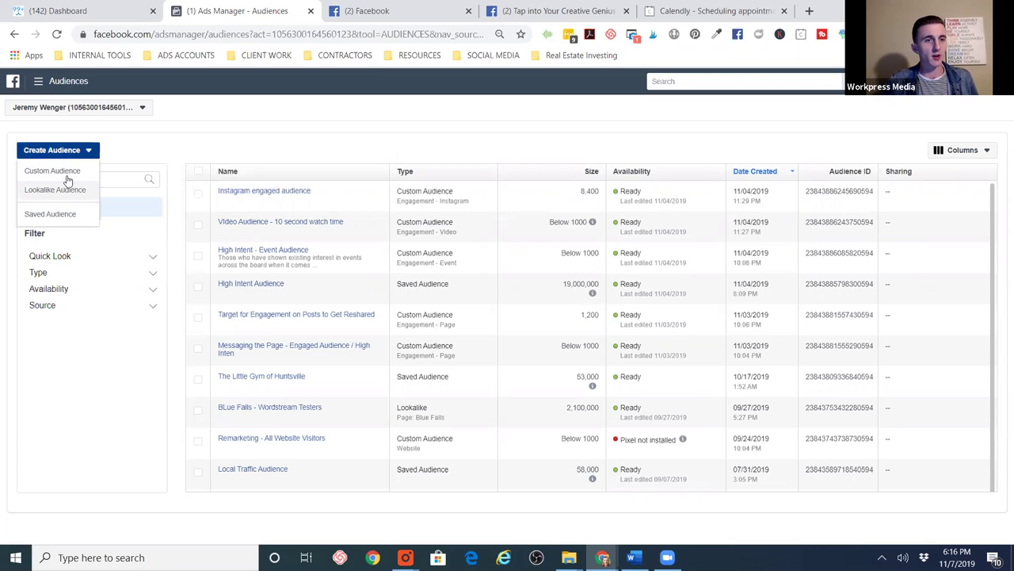
left_click(67, 173)
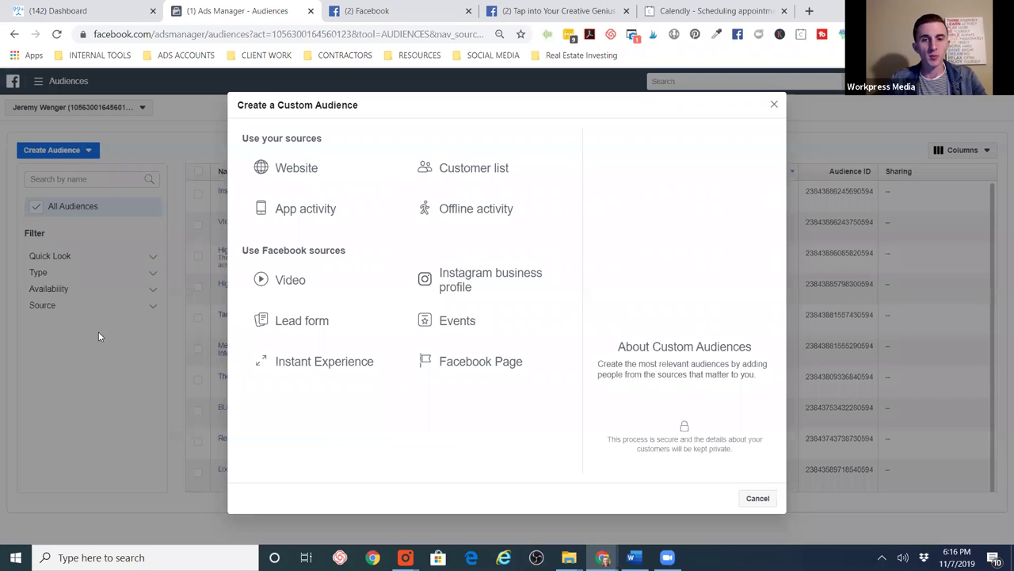
key("Escape")
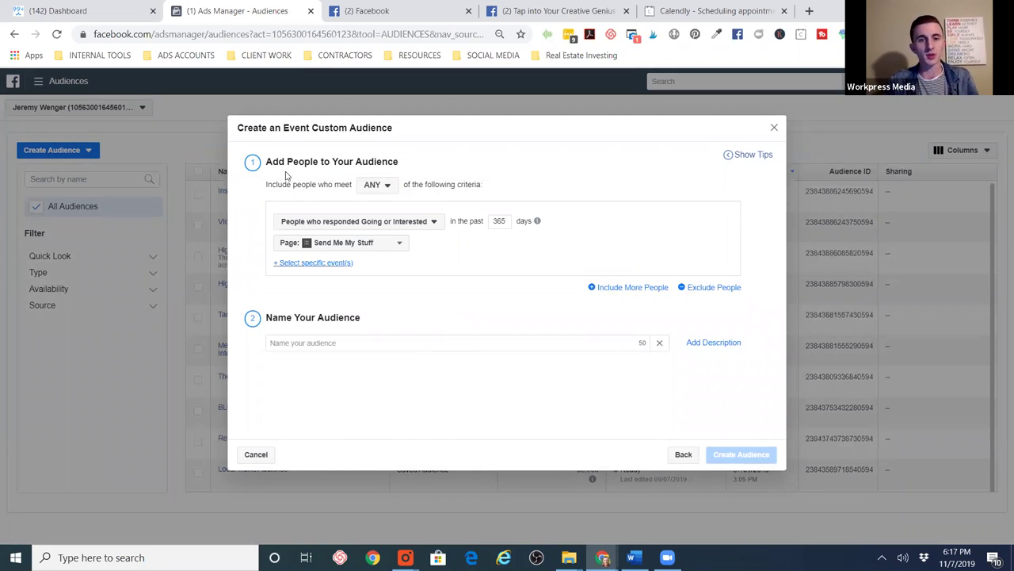
- Set the page of the event audience rule to Workpress Media
left_click(349, 243)
scroll(334, 385, "down", 10)
scroll(337, 381, "down", 12)
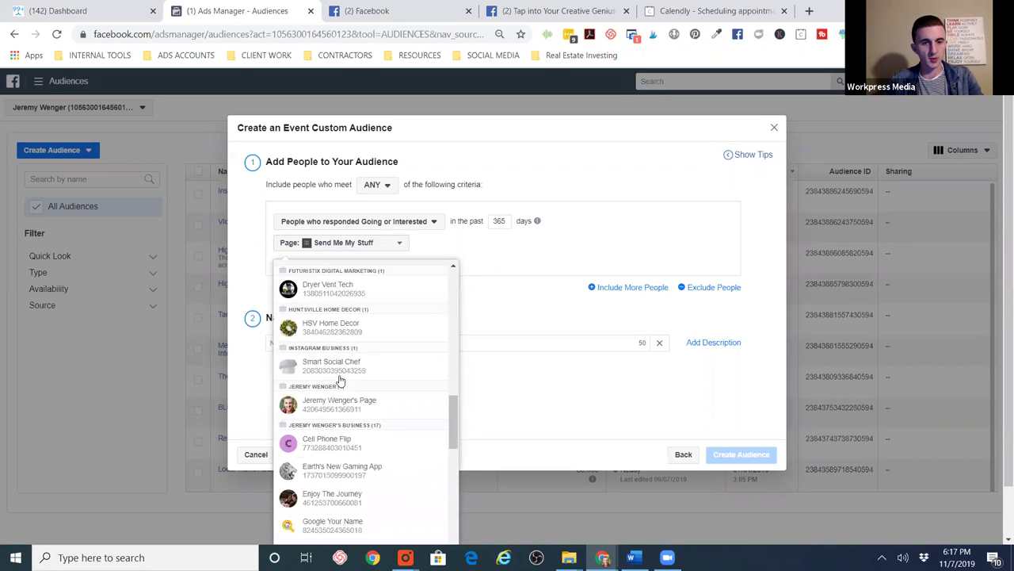
scroll(368, 377, "up", 10)
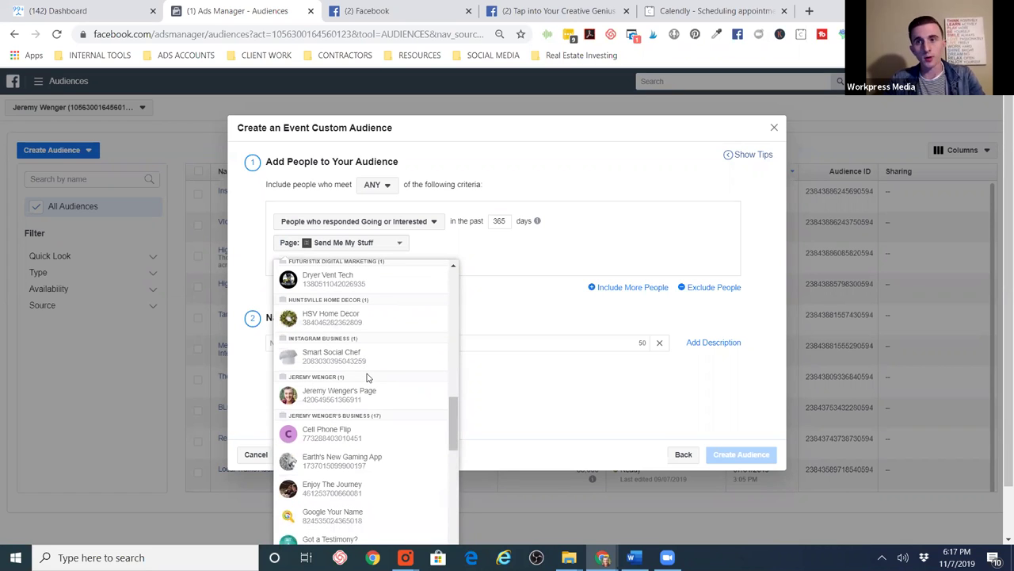
scroll(368, 361, "down", 10)
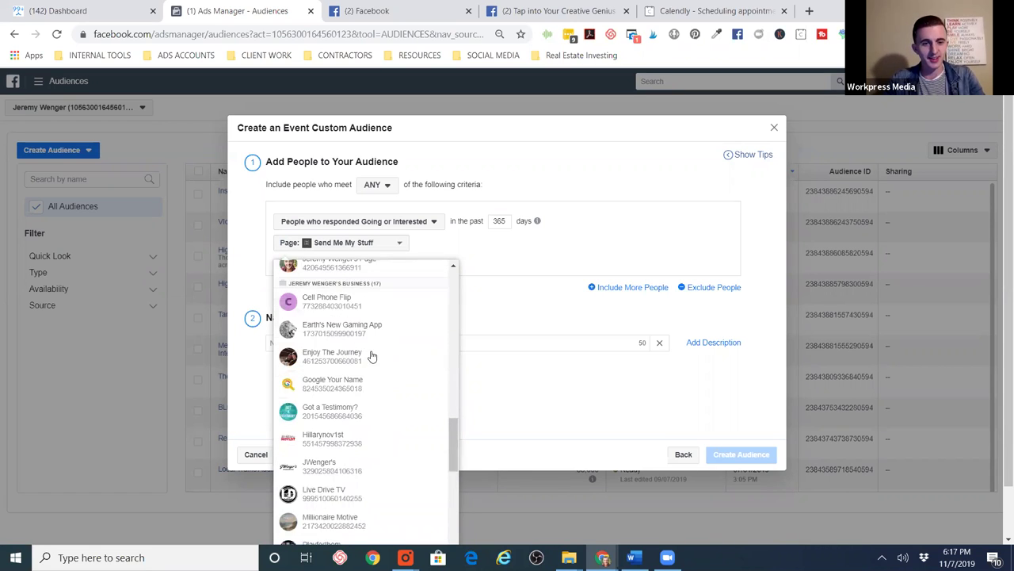
scroll(356, 399, "down", 10)
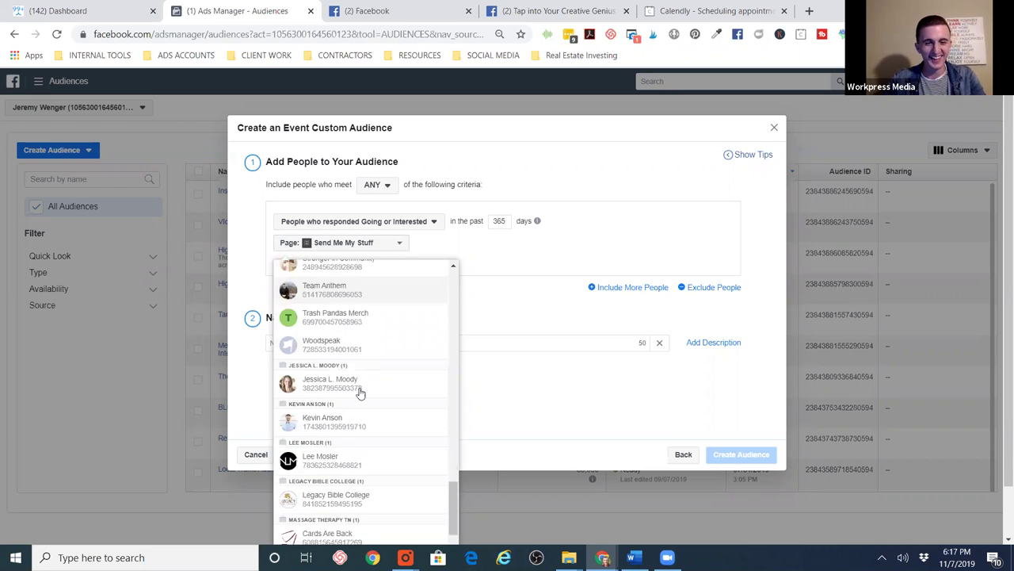
scroll(321, 403, "down", 5)
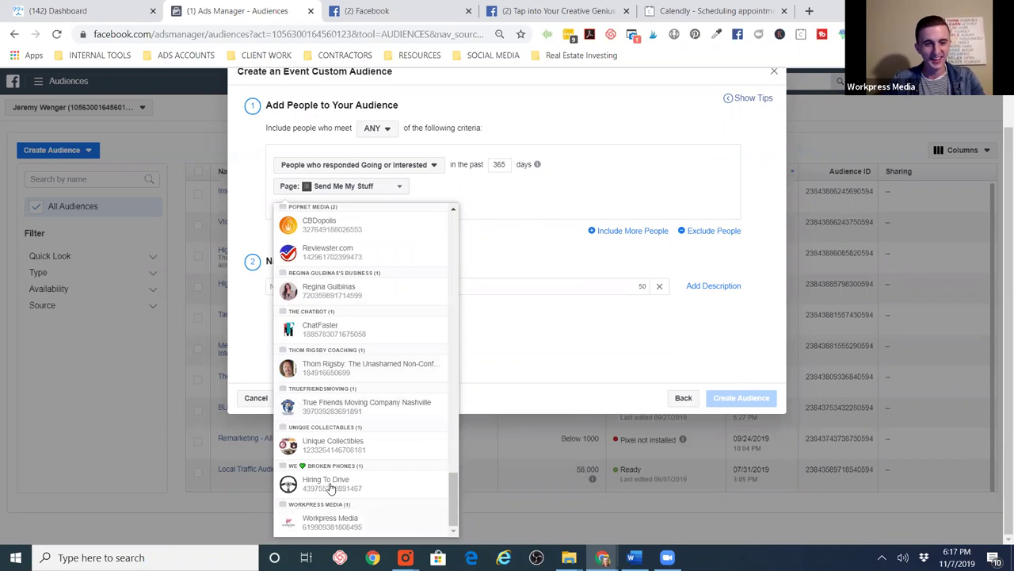
left_click(337, 520)
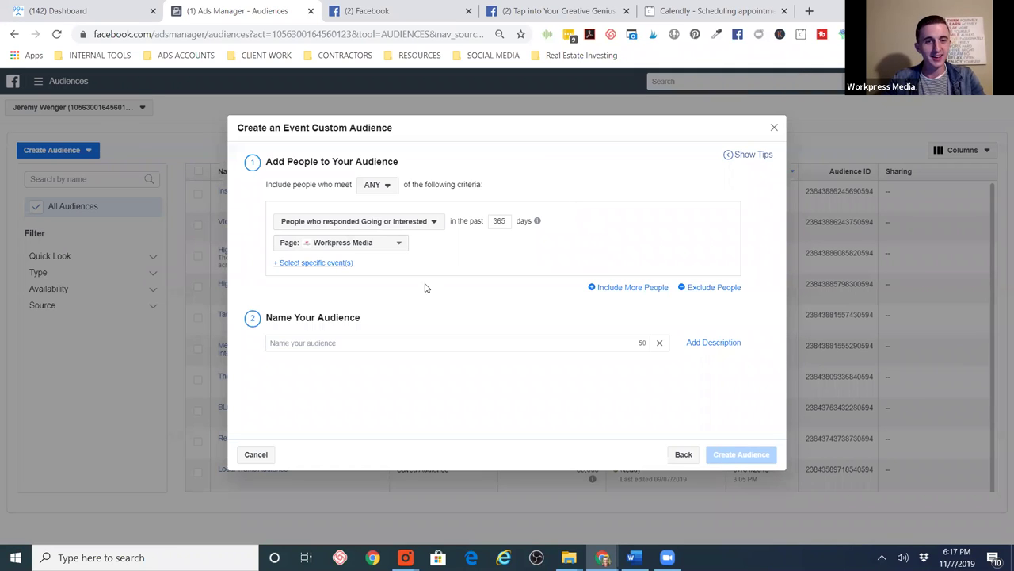
- Limit the rule to the specific event "Tap into Your Creative Genius to Leverage Social Media for Free"
left_click(317, 262)
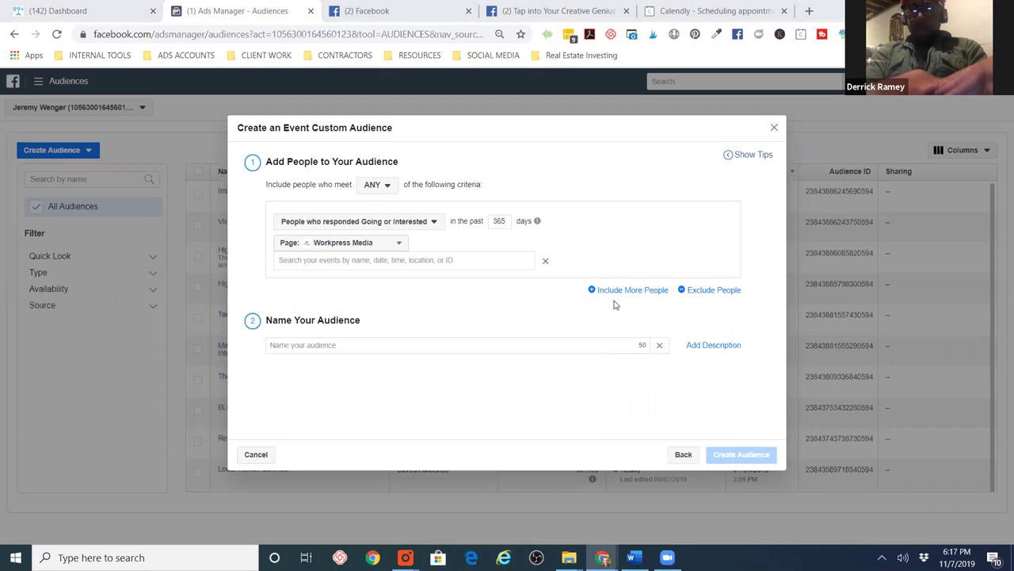
left_click(365, 257)
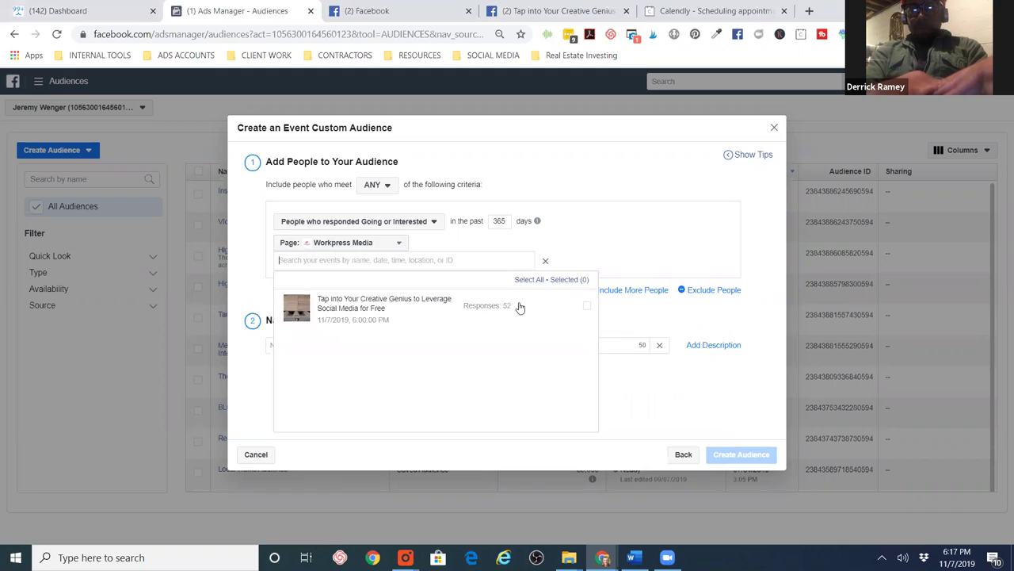
mouse_move(530, 317)
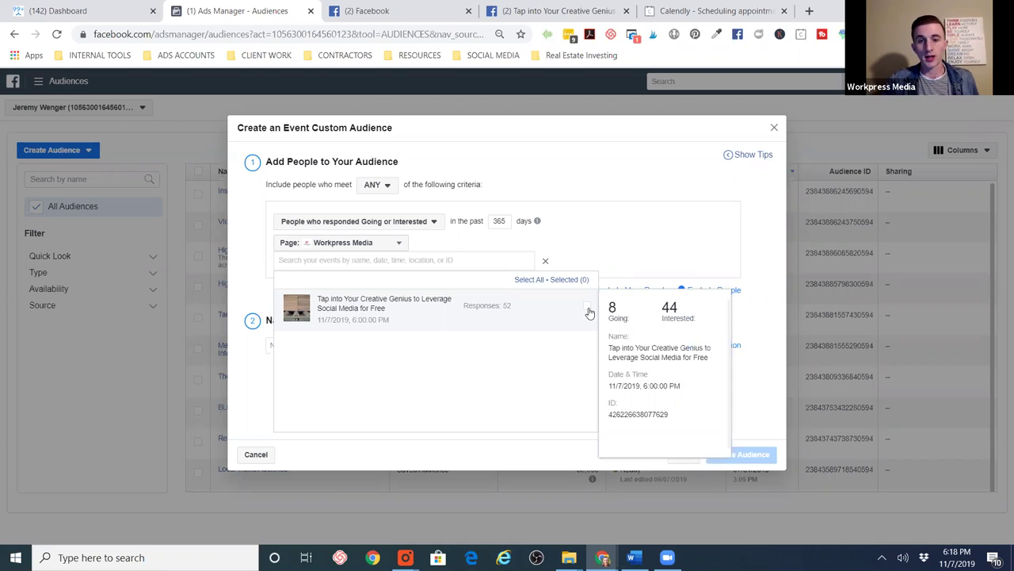
left_click(588, 310)
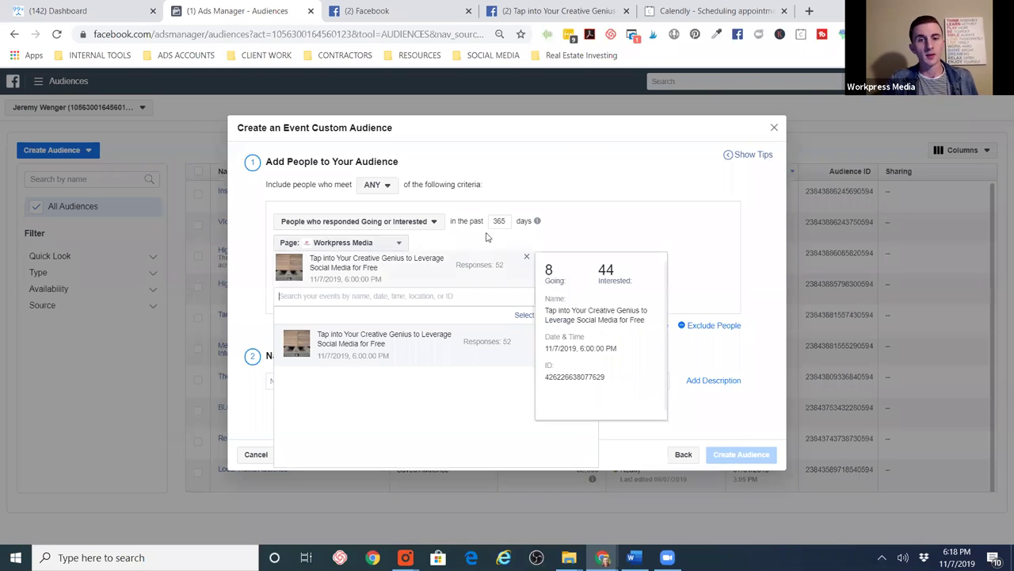
- Open the choices for the audience rule's event engagement criterion
left_click(401, 229)
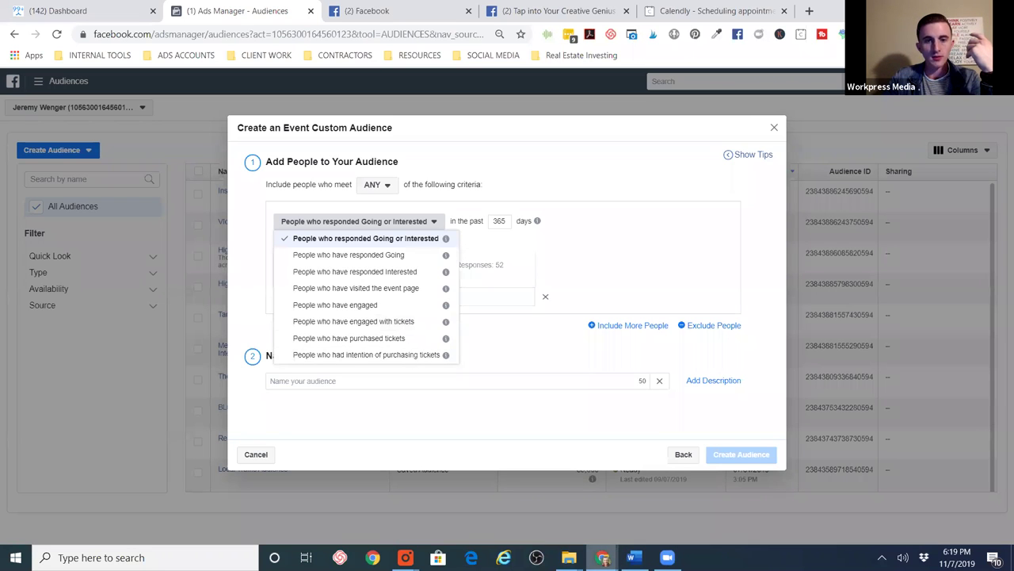
key("alt+Tab")
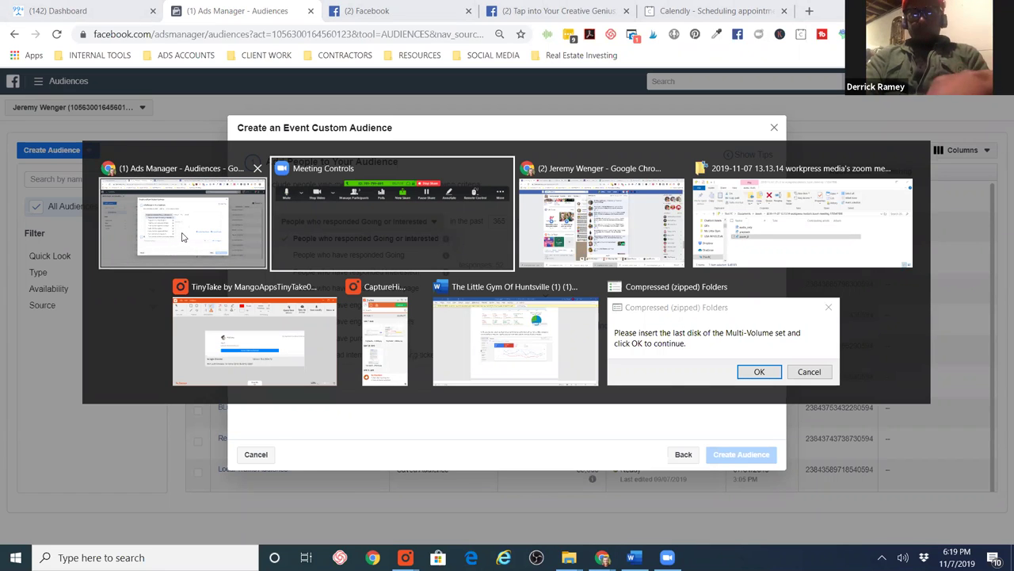
left_click(343, 198)
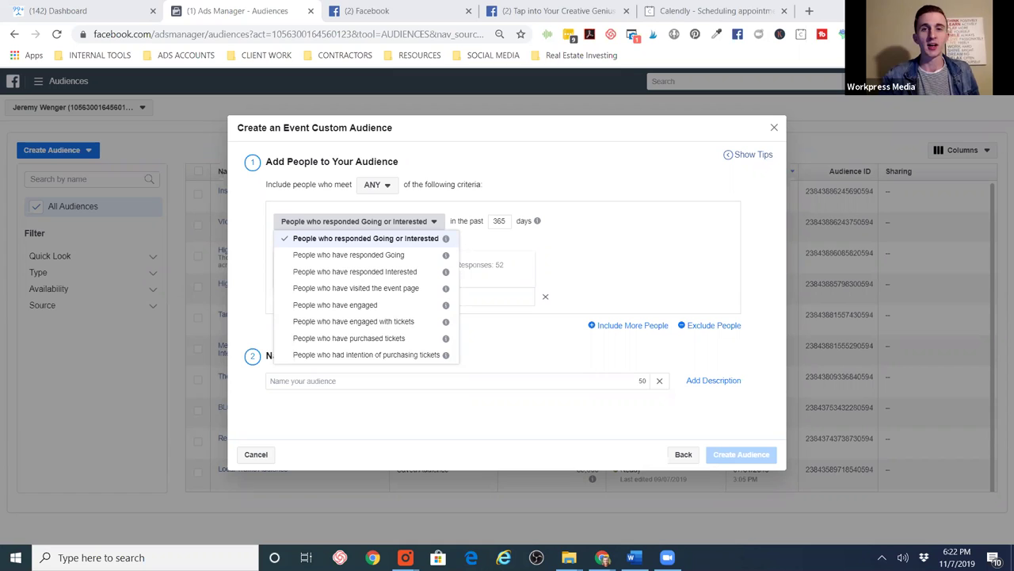
- Return to the event page and examine its insights for audience demographics, audience location by city, and tickets
left_click(546, 11)
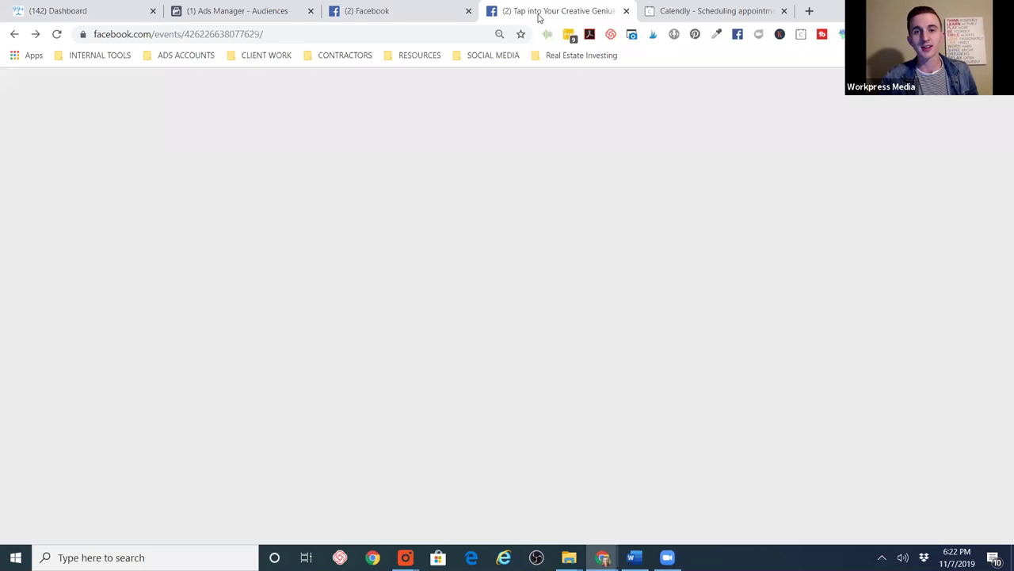
left_click(390, 11)
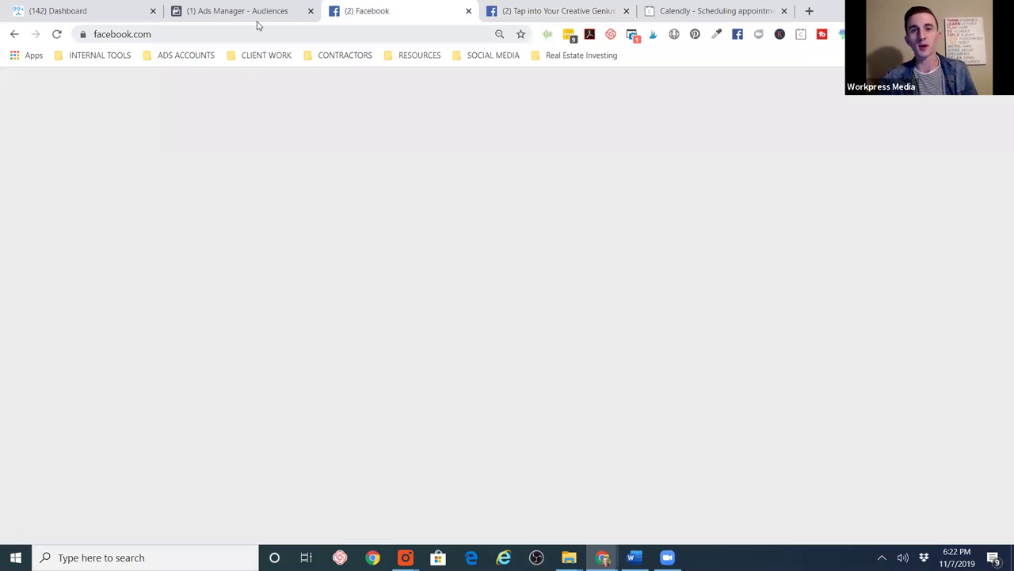
left_click(257, 17)
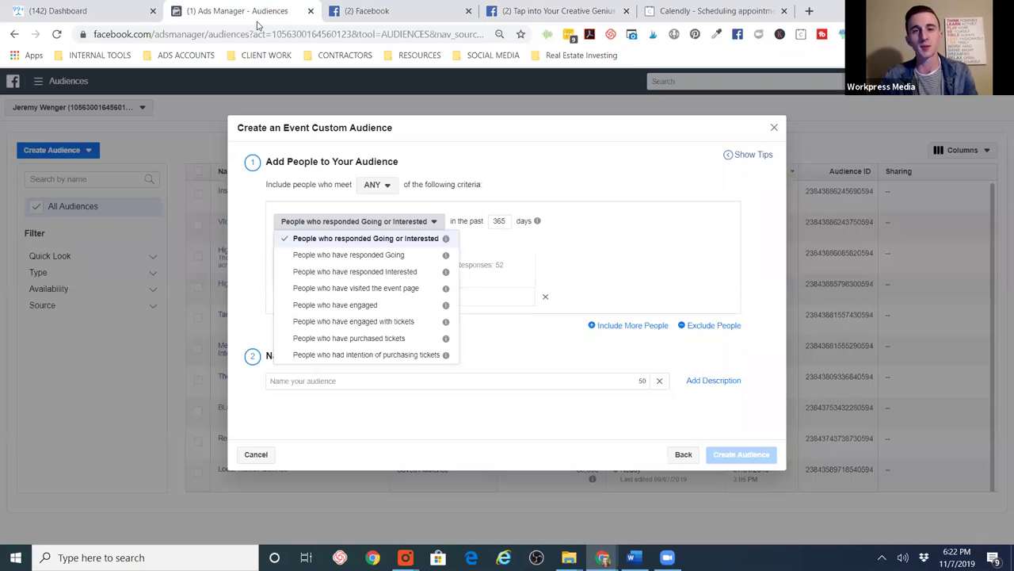
left_click(527, 11)
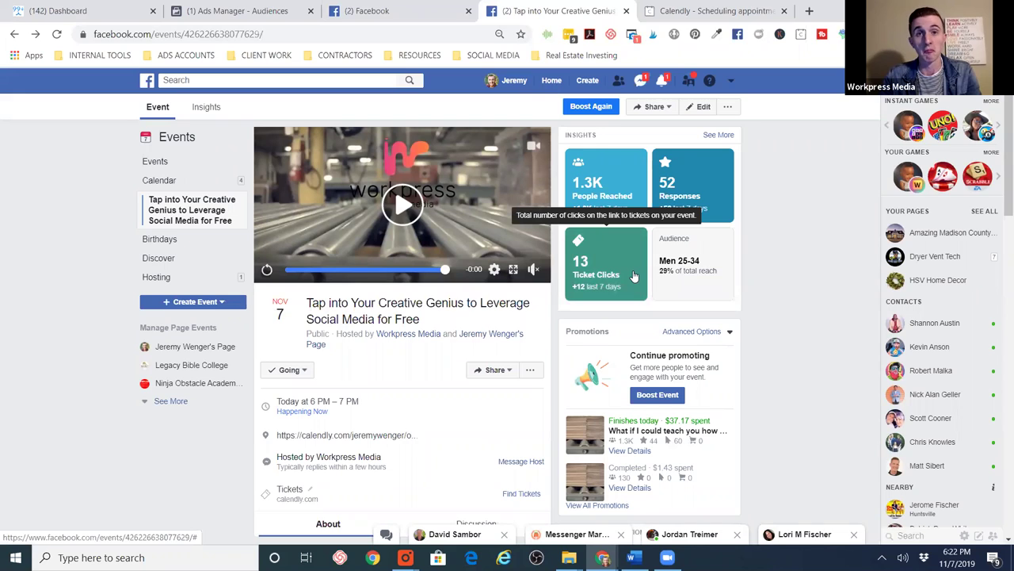
left_click(699, 285)
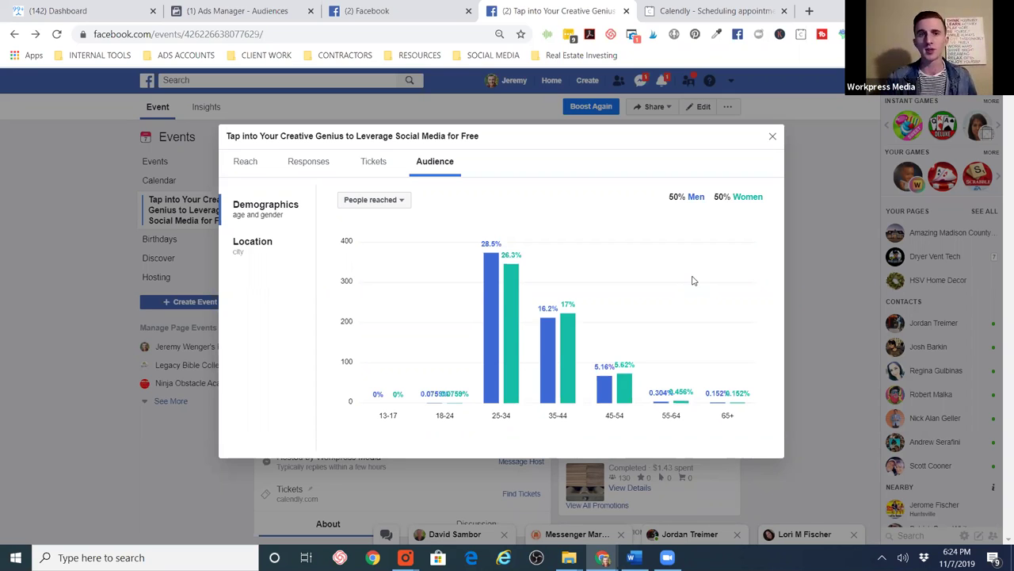
left_click(240, 258)
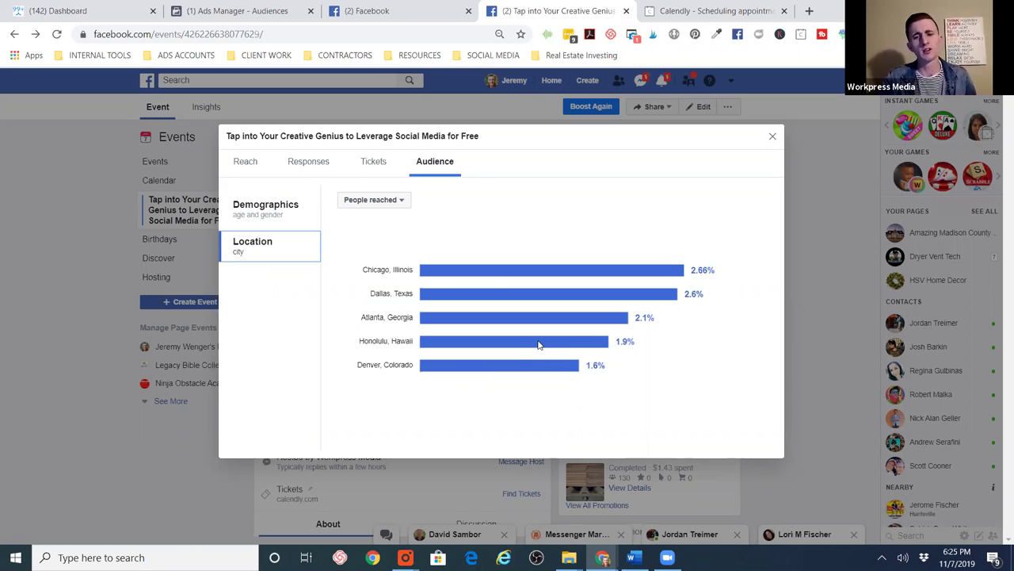
left_click(367, 165)
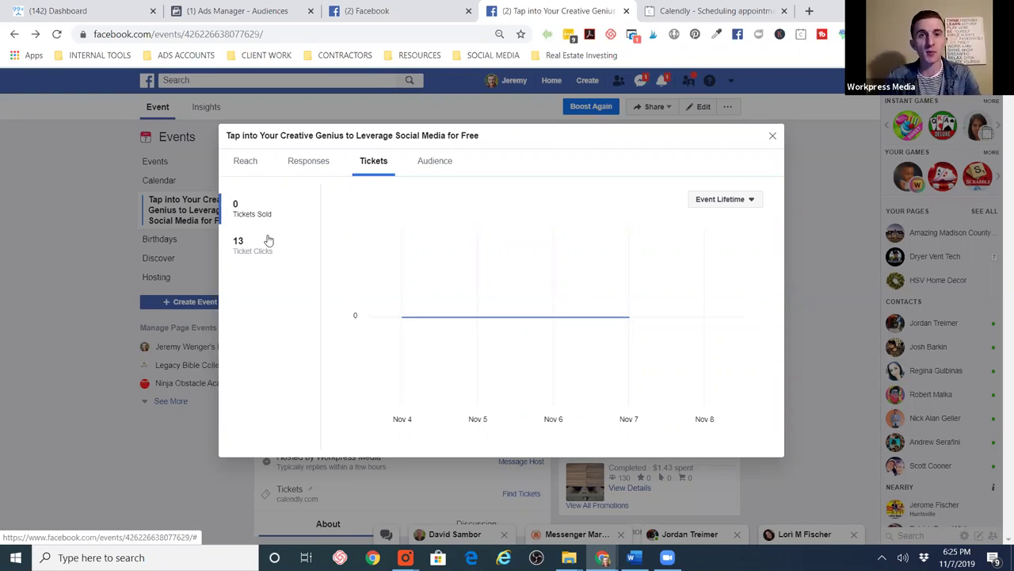
- Back in the custom audience setup, set the rule's criterion to "People who had intention of purchasing tickets"
left_click(199, 16)
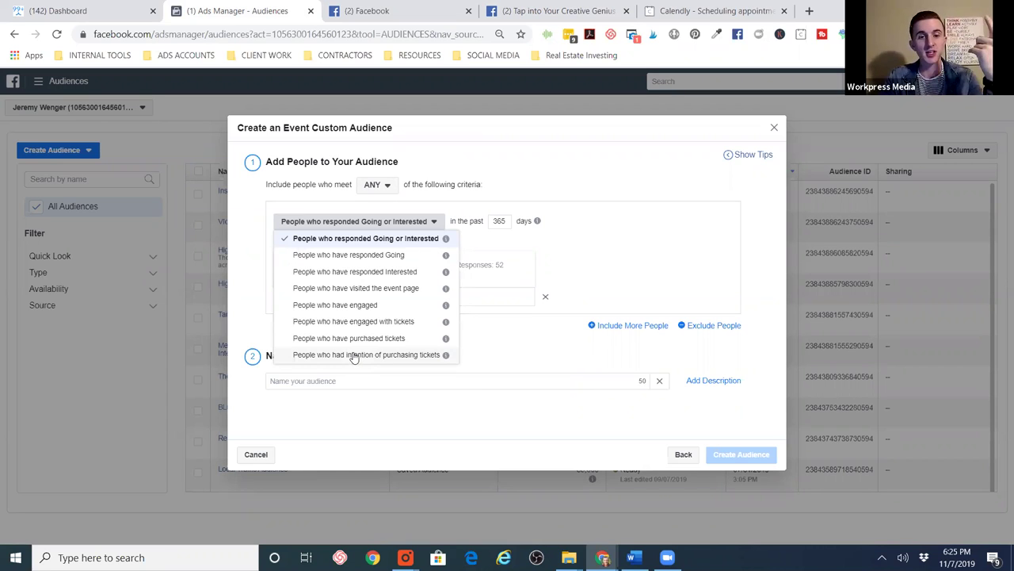
left_click(355, 356)
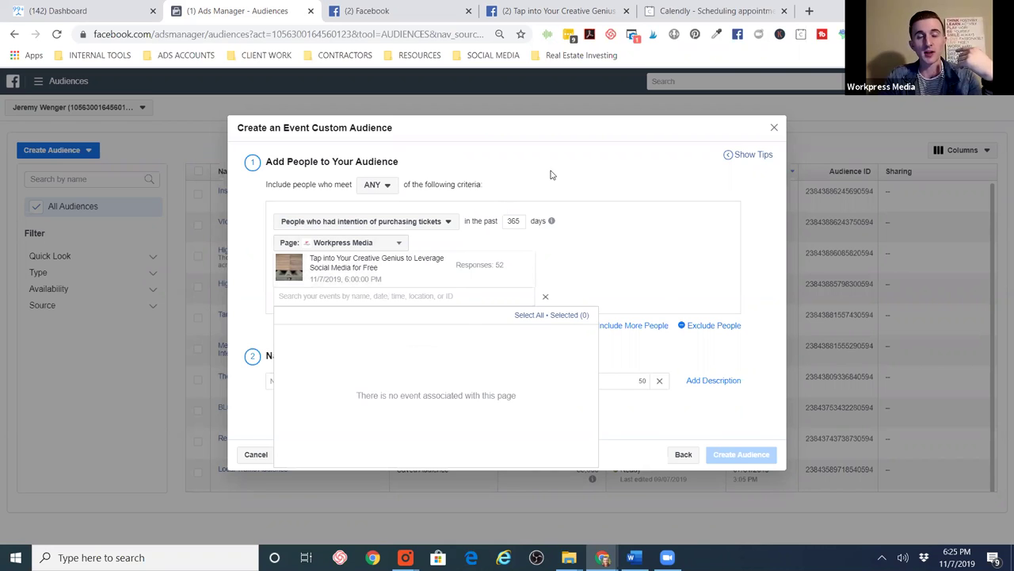
left_click(552, 175)
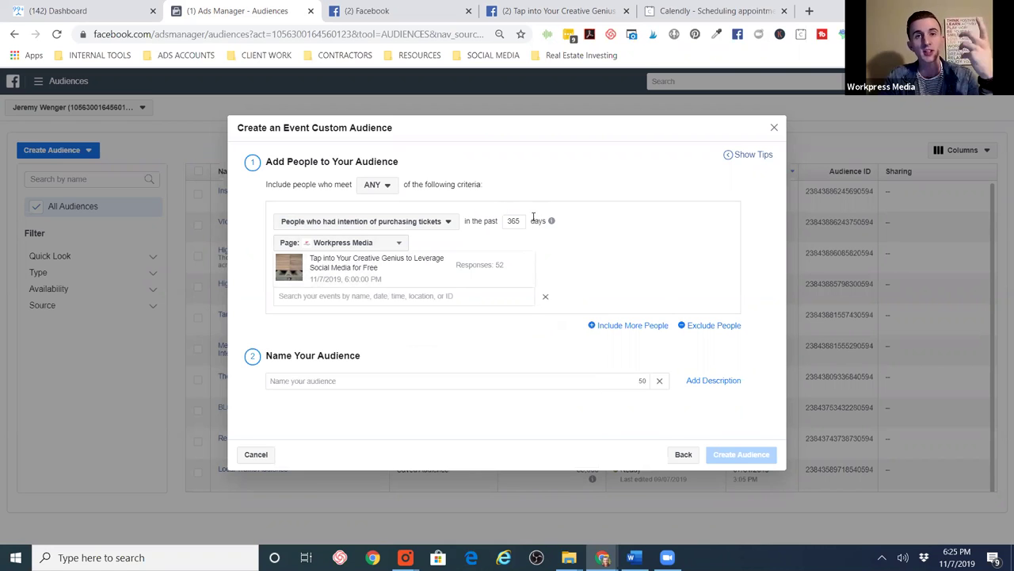
- Add a second inclusion rule to the audience and browse the pages available for it
left_click(622, 331)
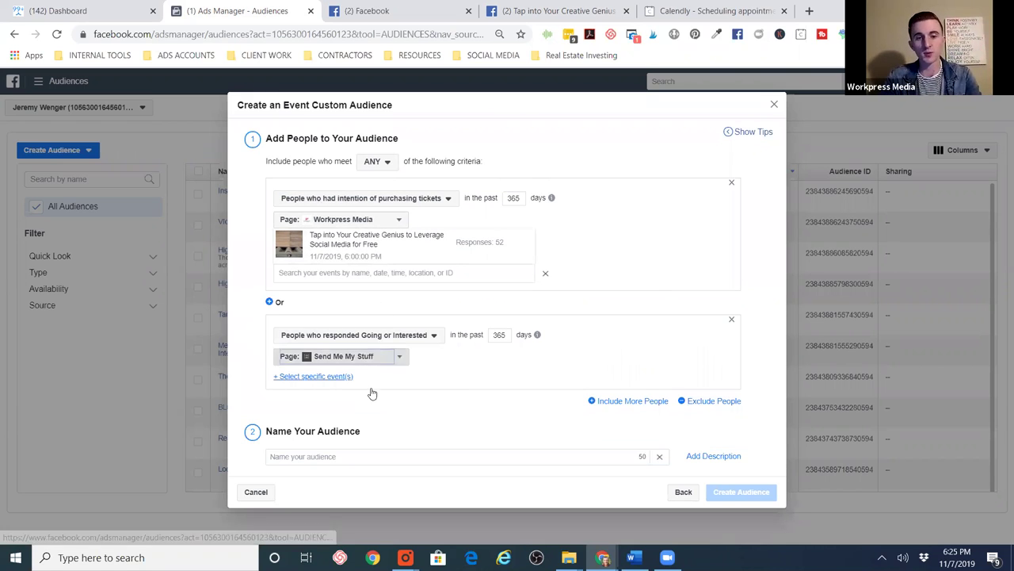
left_click(355, 356)
scroll(334, 440, "down", 5)
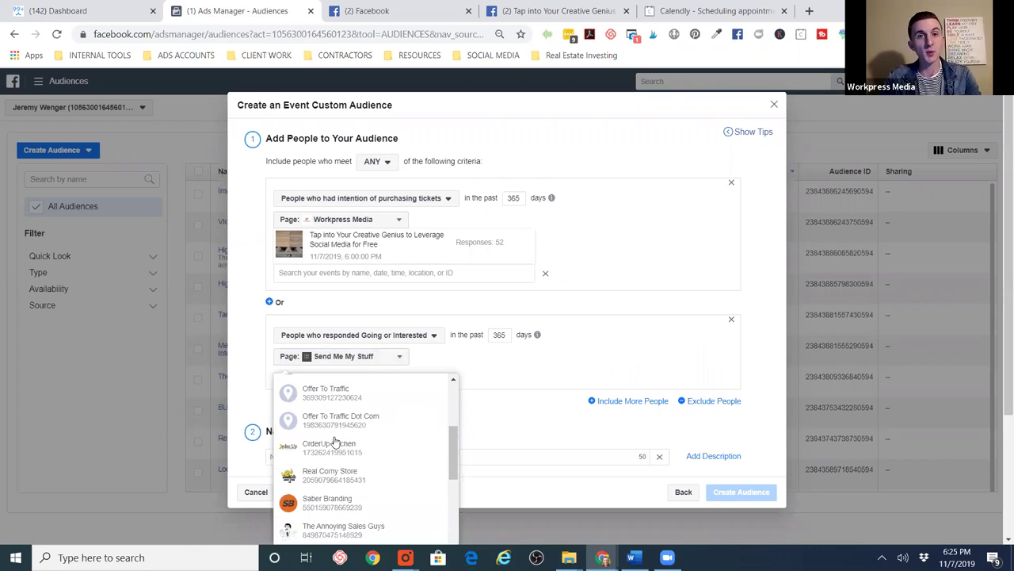
scroll(335, 440, "down", 5)
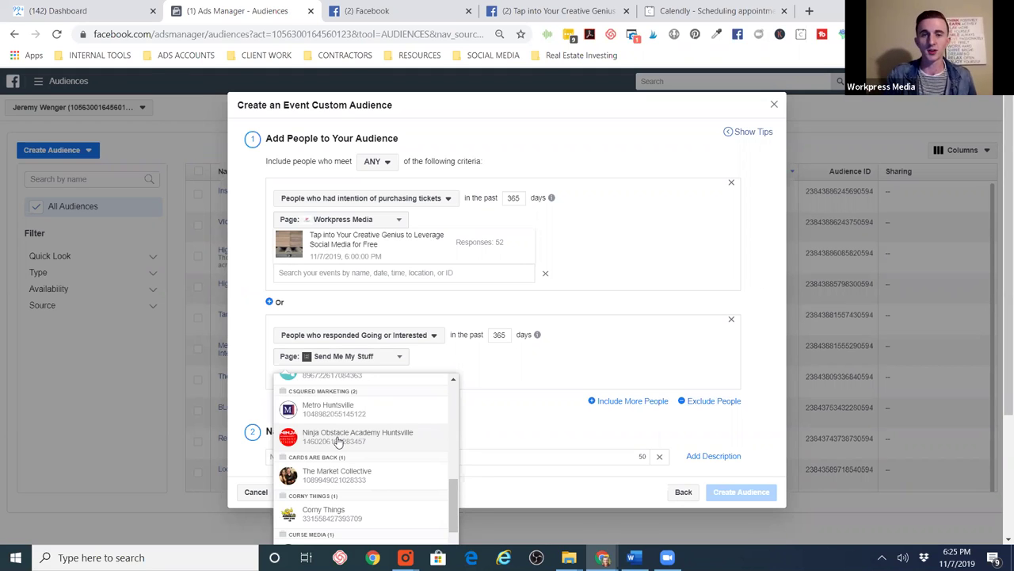
- On the event page, examine the insights for audience demographics and for reach over the last 7 days
left_click(581, 11)
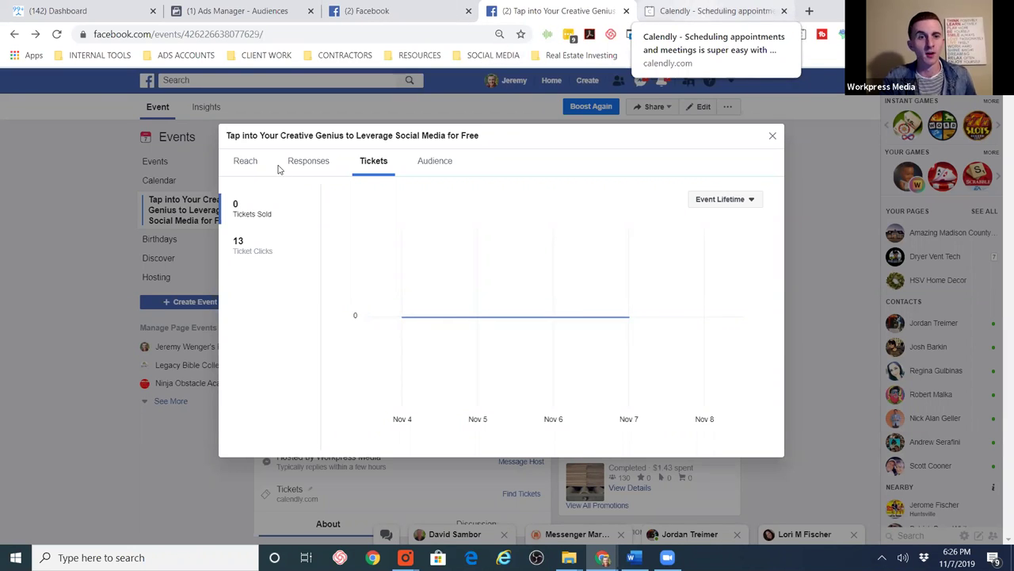
left_click(423, 166)
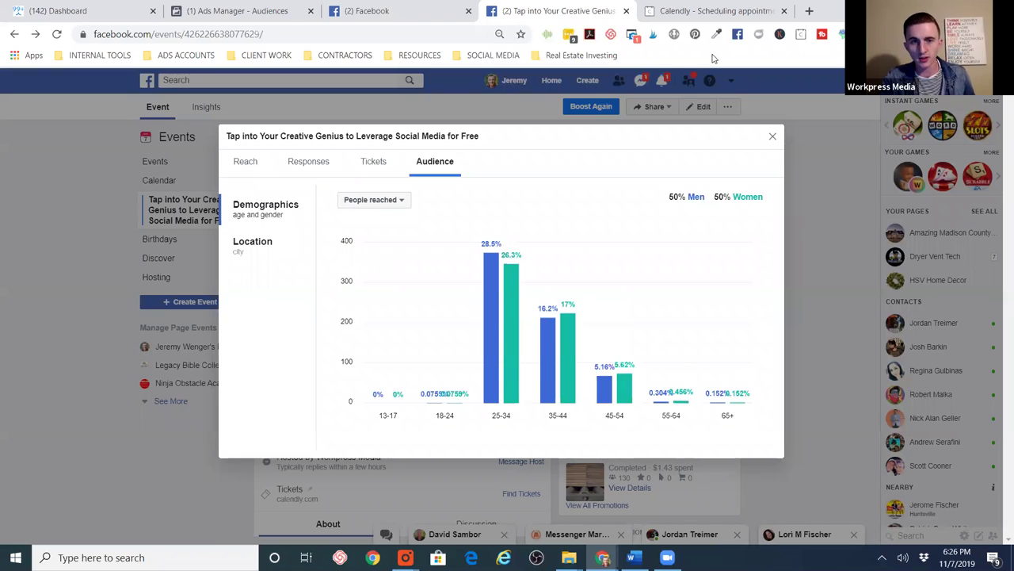
left_click(240, 166)
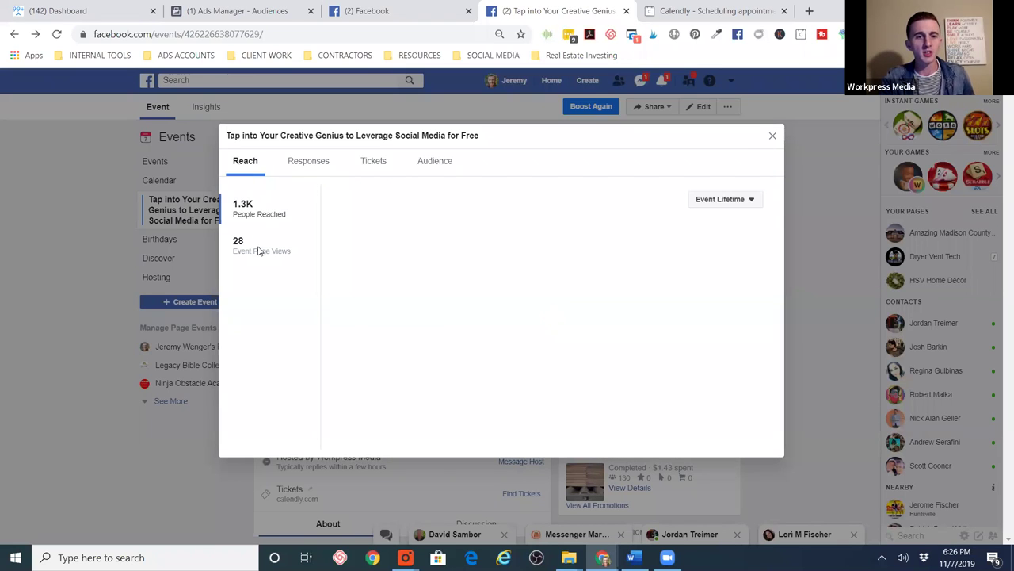
left_click(735, 206)
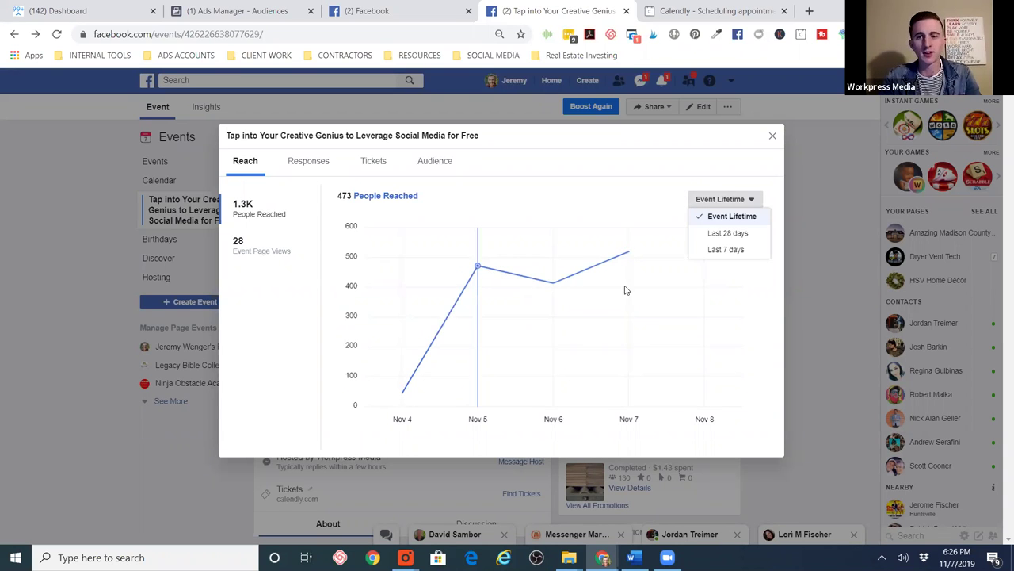
left_click(726, 251)
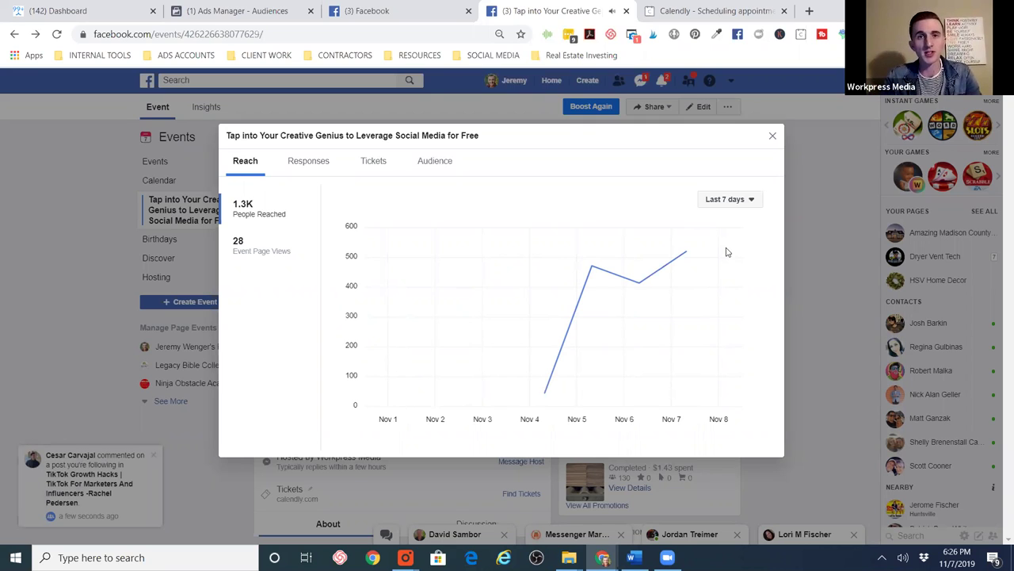
mouse_move(726, 252)
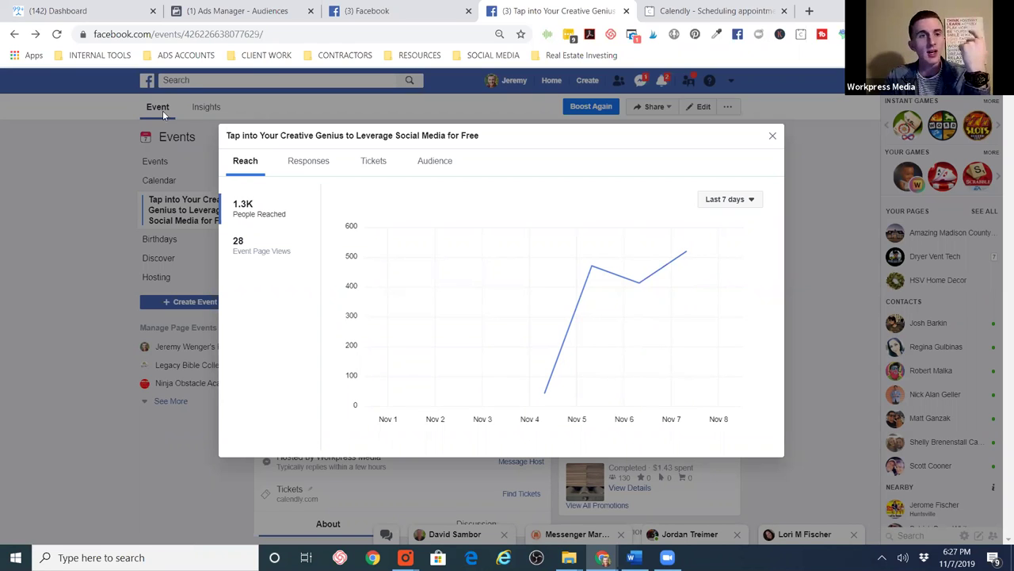
- Back in the custom audience setup, view the details of the event selected in the first rule
left_click(238, 11)
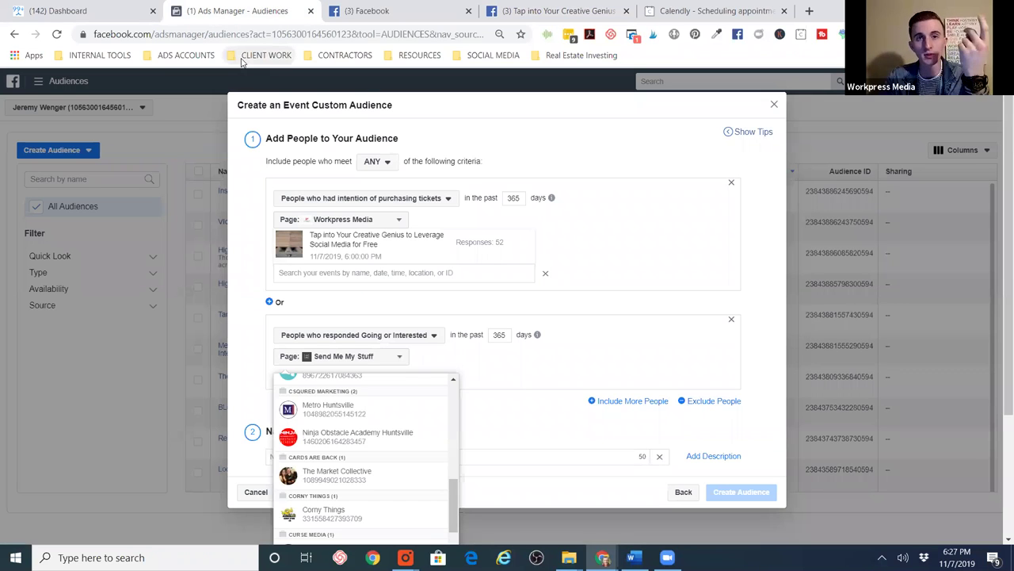
mouse_move(282, 259)
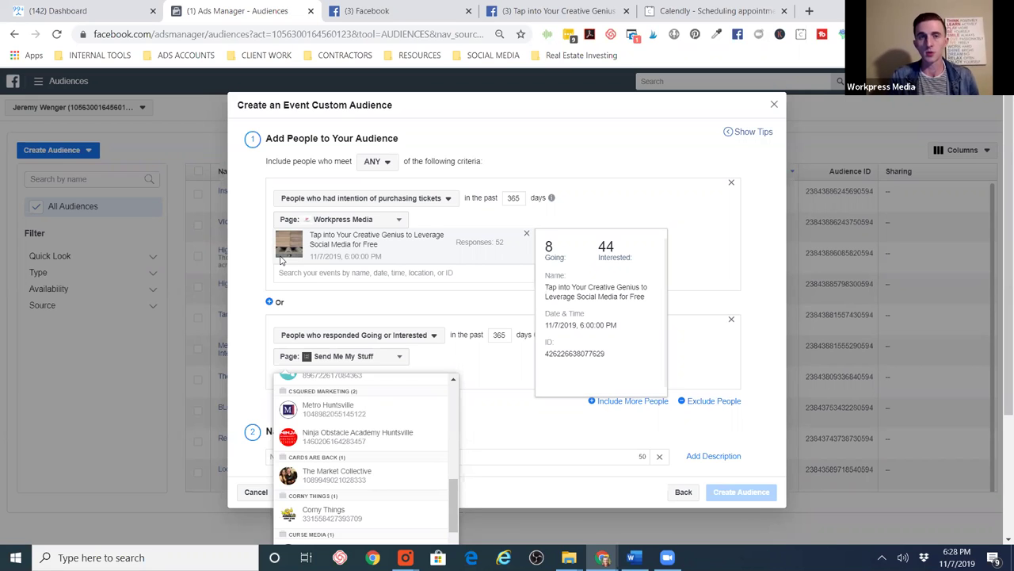
- Return to the event page, close its insights and open the event for editing
left_click(527, 11)
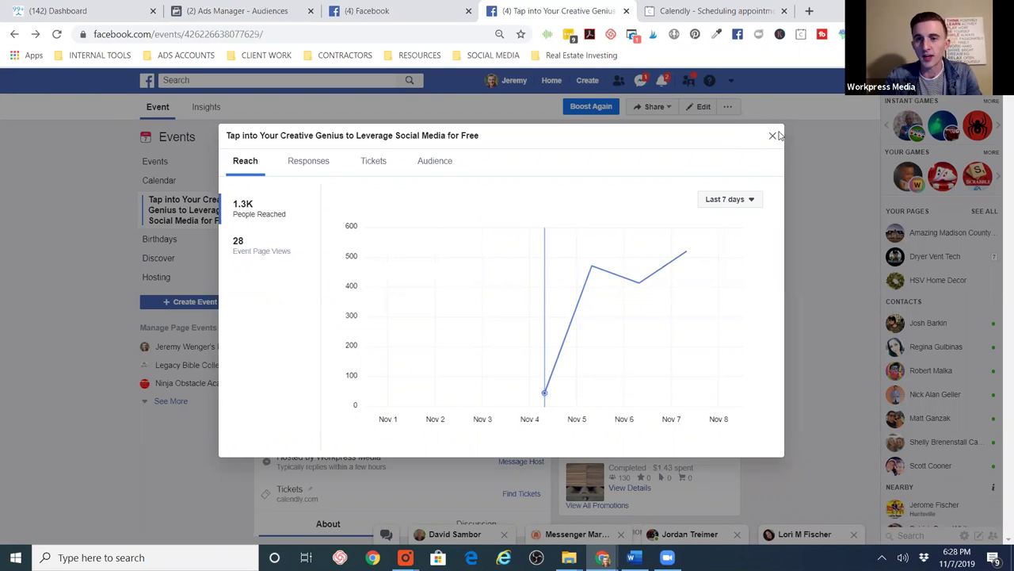
left_click(772, 136)
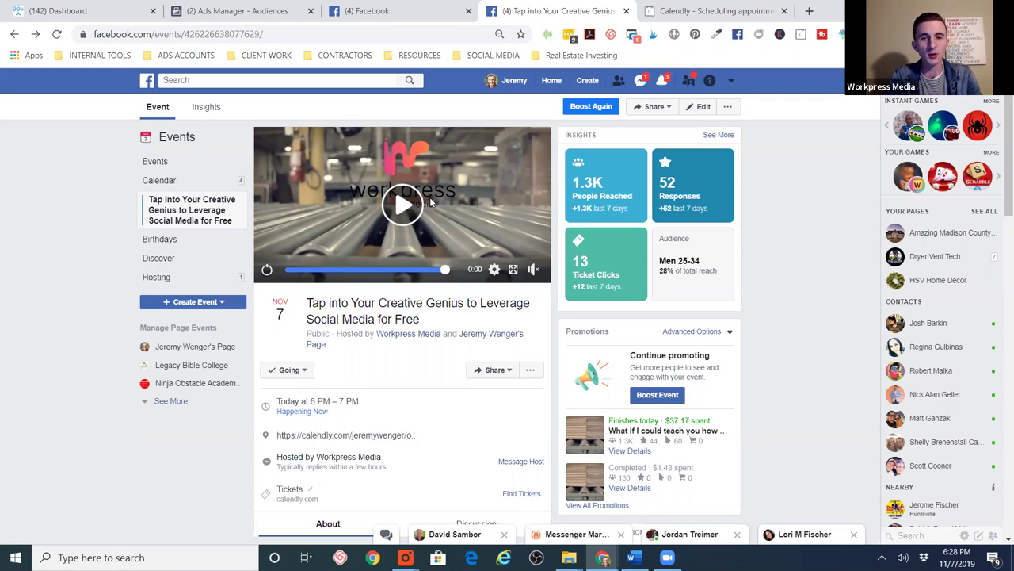
left_click(700, 106)
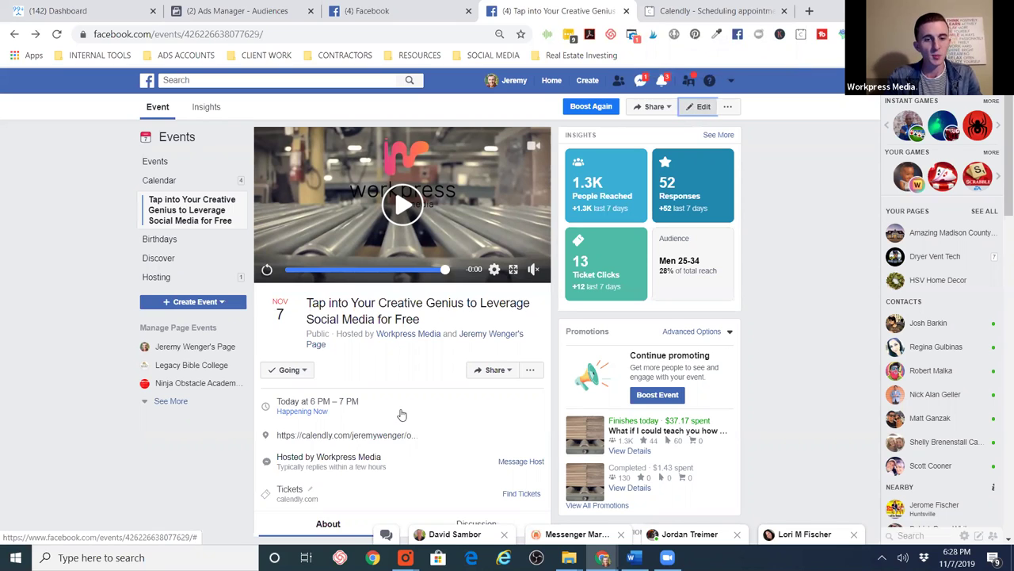
left_click(338, 407)
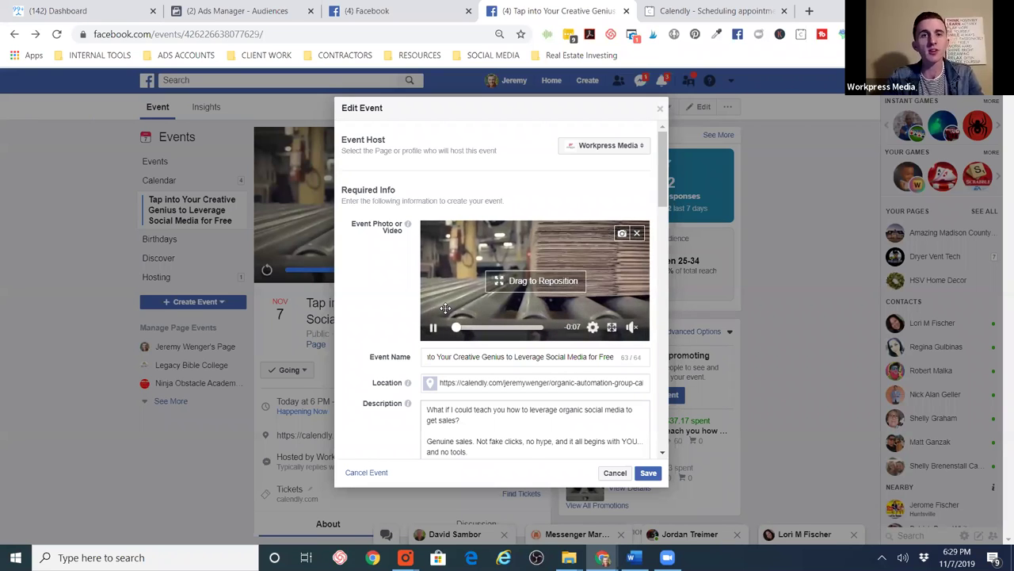
- Copy the event's Calendly location link, clear the location and paste the link back in as a custom location
scroll(445, 309, "down", 3)
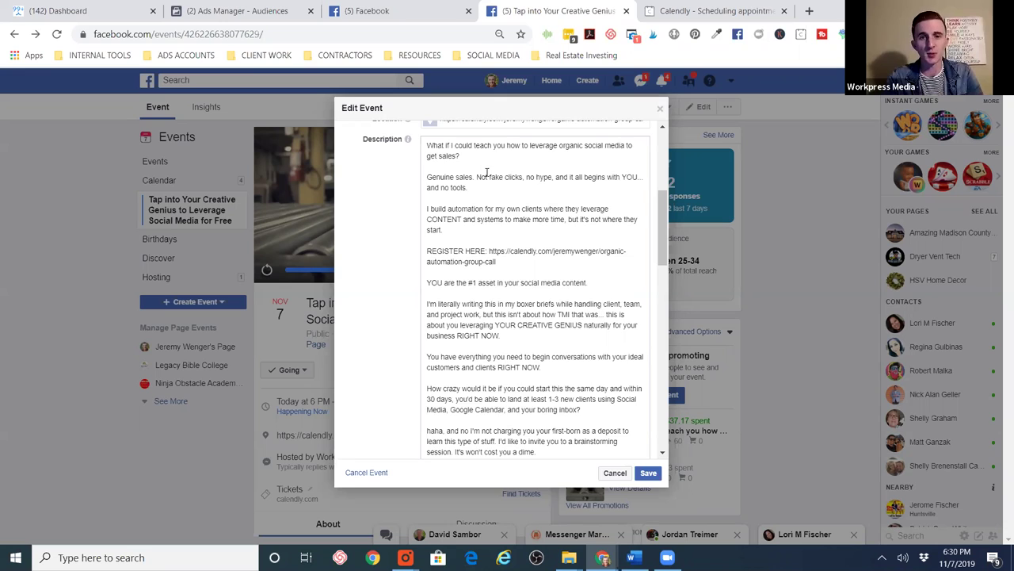
scroll(485, 167, "up", 3)
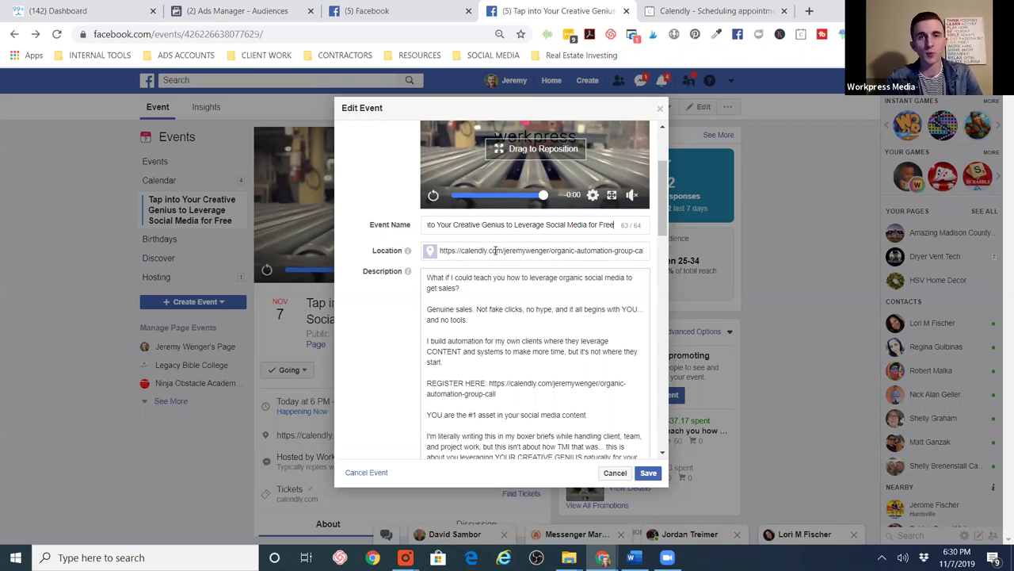
scroll(499, 261, "down", 3)
scroll(507, 254, "up", 3)
left_click(517, 250)
left_click(518, 251)
triple_click(519, 250)
key("ctrl+c")
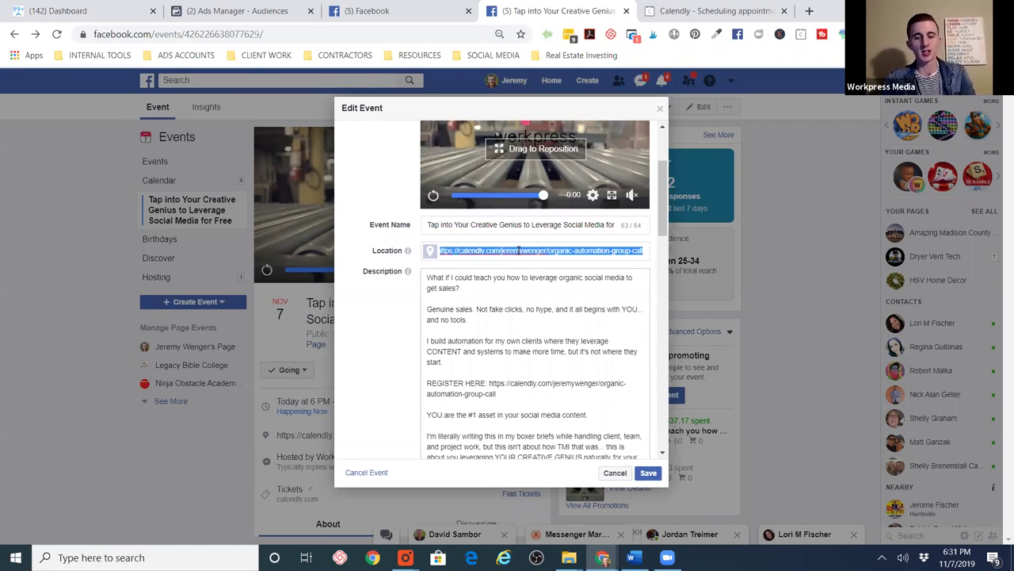
key("BackSpace")
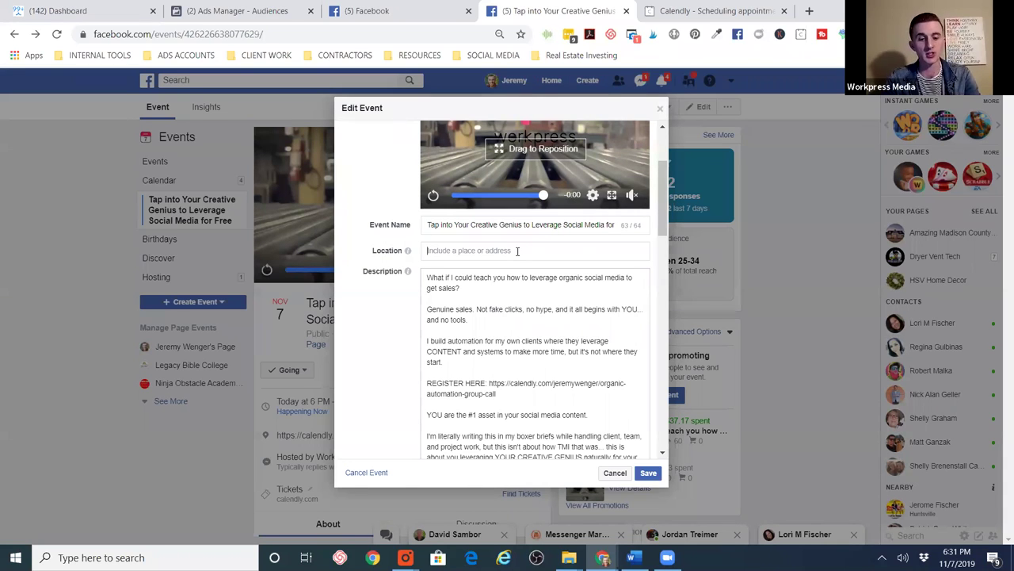
key("ctrl+v")
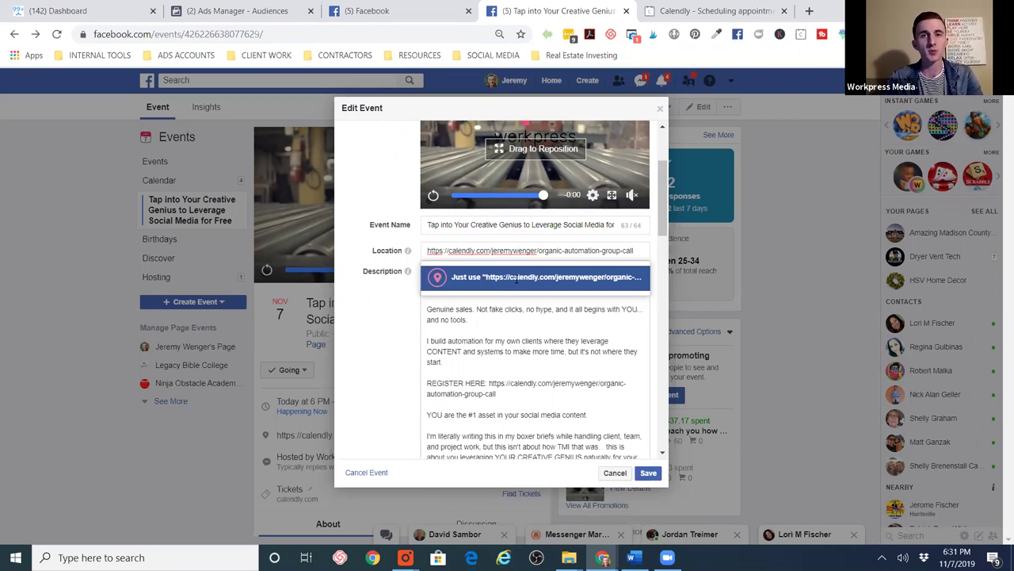
left_click(517, 279)
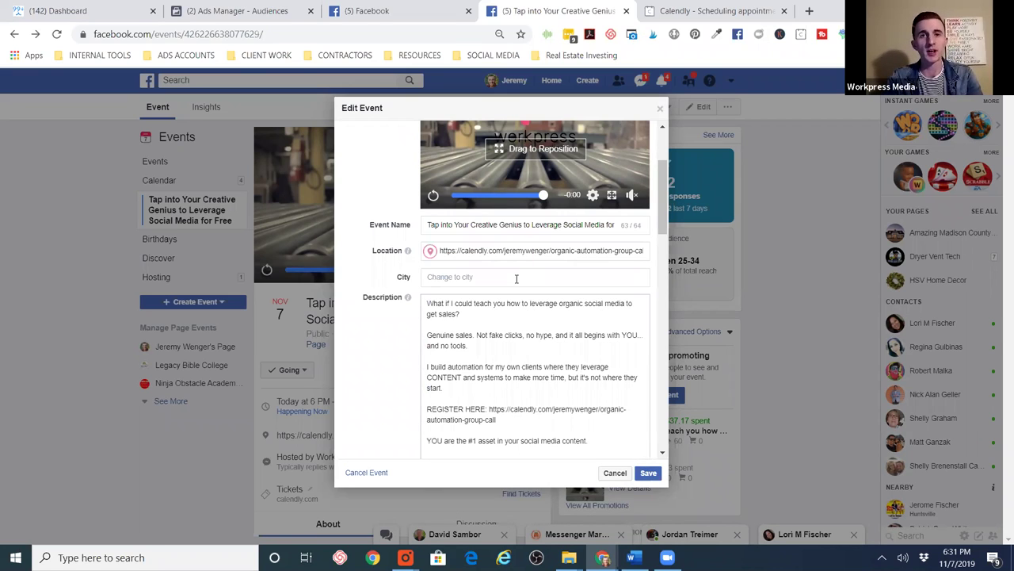
left_click(444, 285)
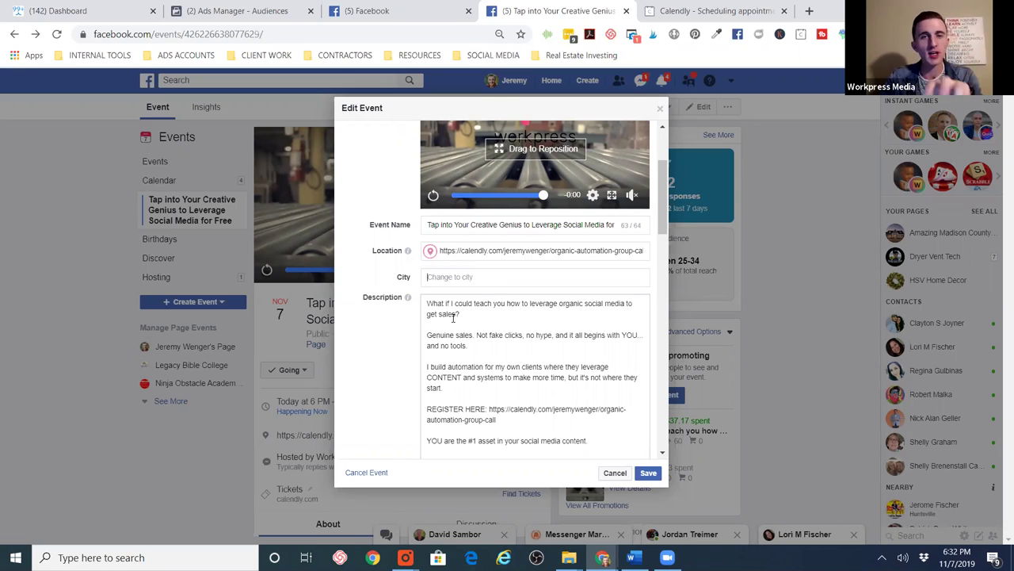
- Review the rest of the event's description and browse the available event categories
scroll(458, 318, "down", 1)
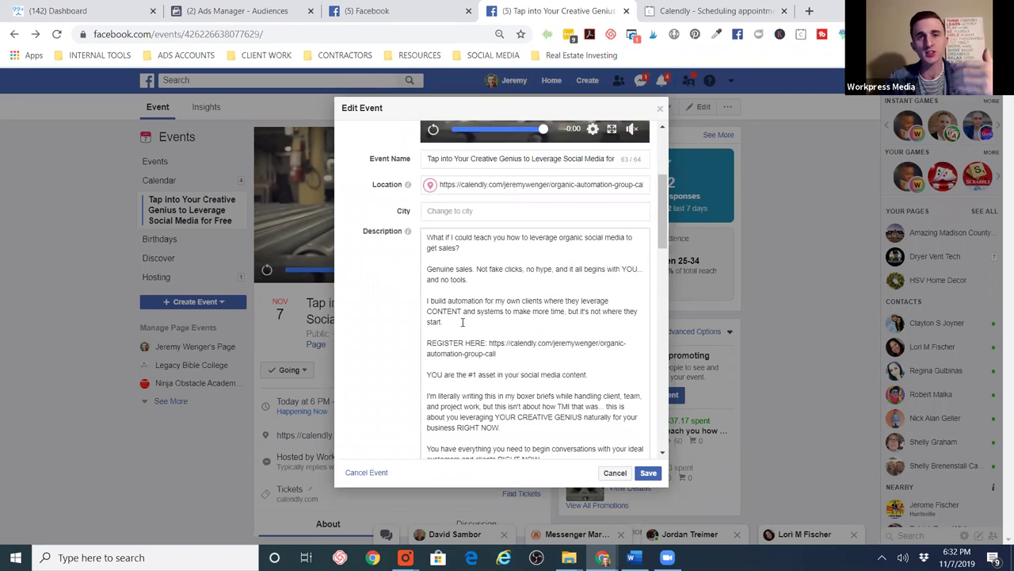
scroll(465, 323, "down", 1)
scroll(476, 309, "down", 2)
scroll(476, 309, "down", 1)
scroll(468, 318, "down", 1)
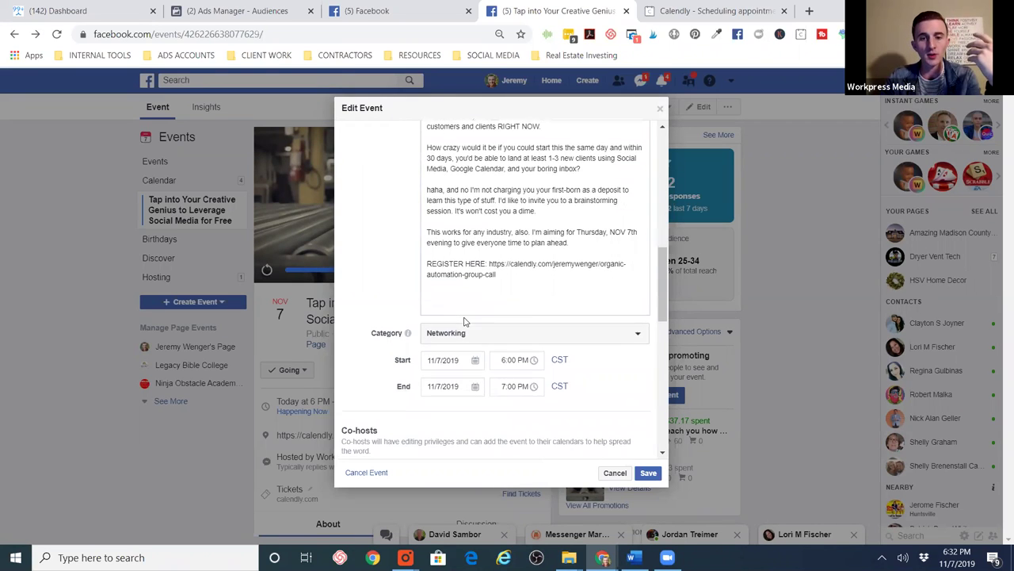
scroll(464, 320, "down", 2)
left_click(501, 209)
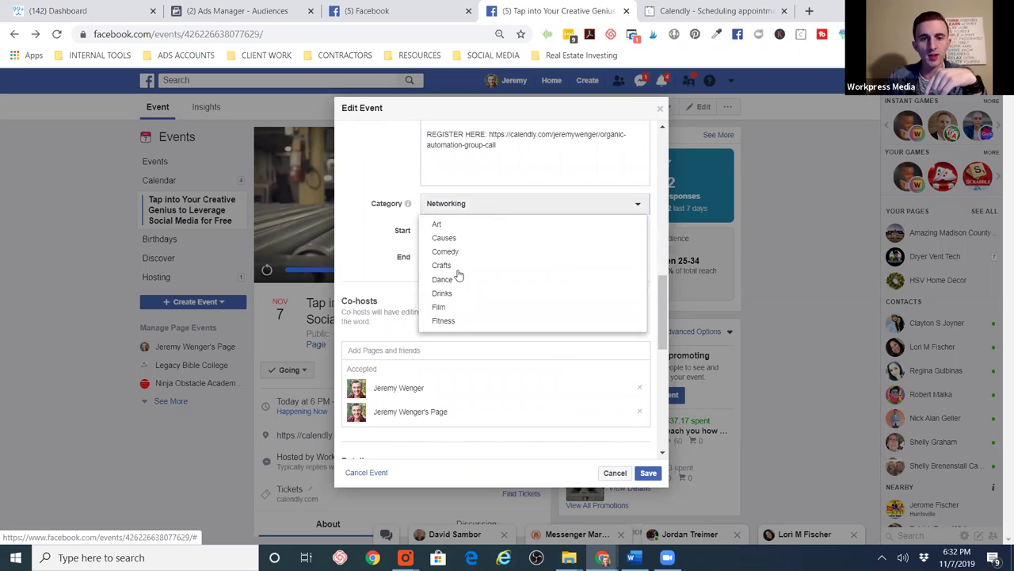
scroll(463, 289, "down", 5)
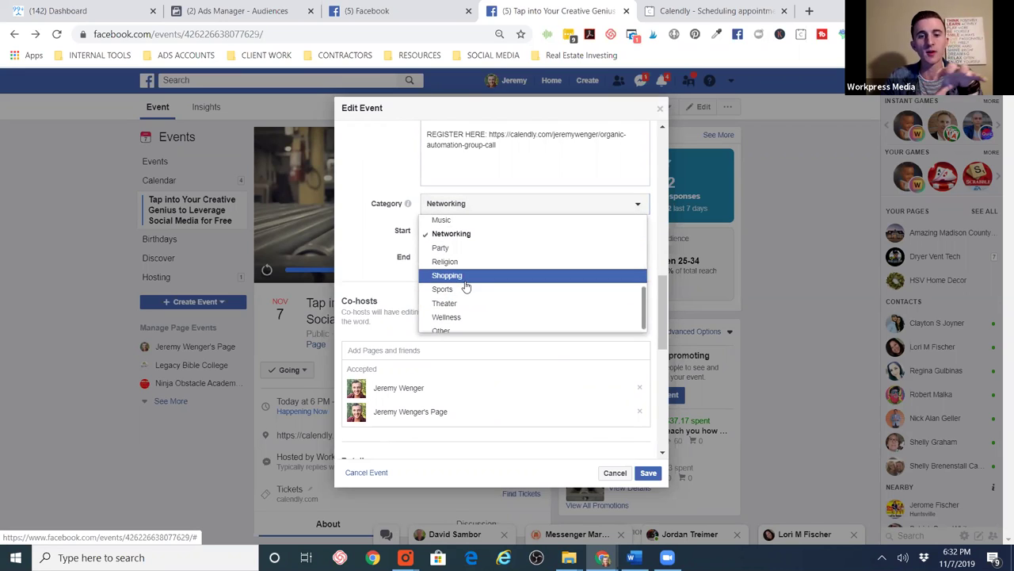
scroll(474, 294, "down", 1)
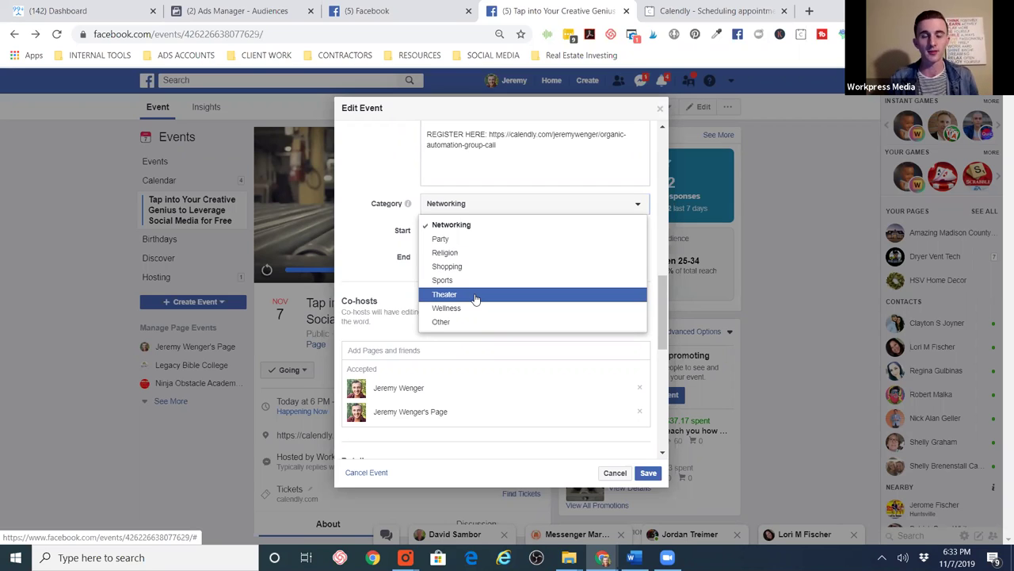
left_click(353, 252)
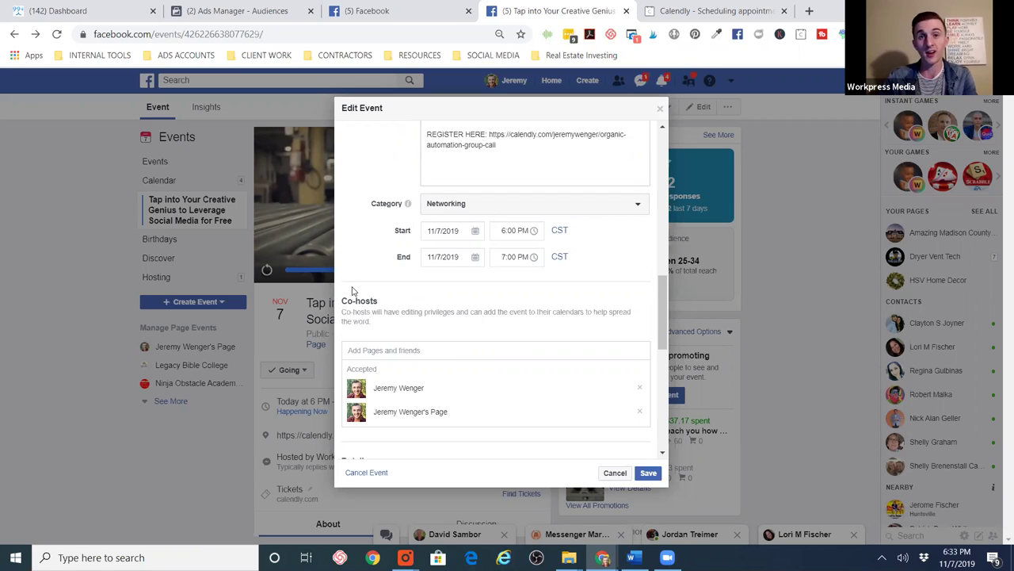
- Enter "marketing, social media marketing," as keywords in the event's details
scroll(456, 312, "up", 1)
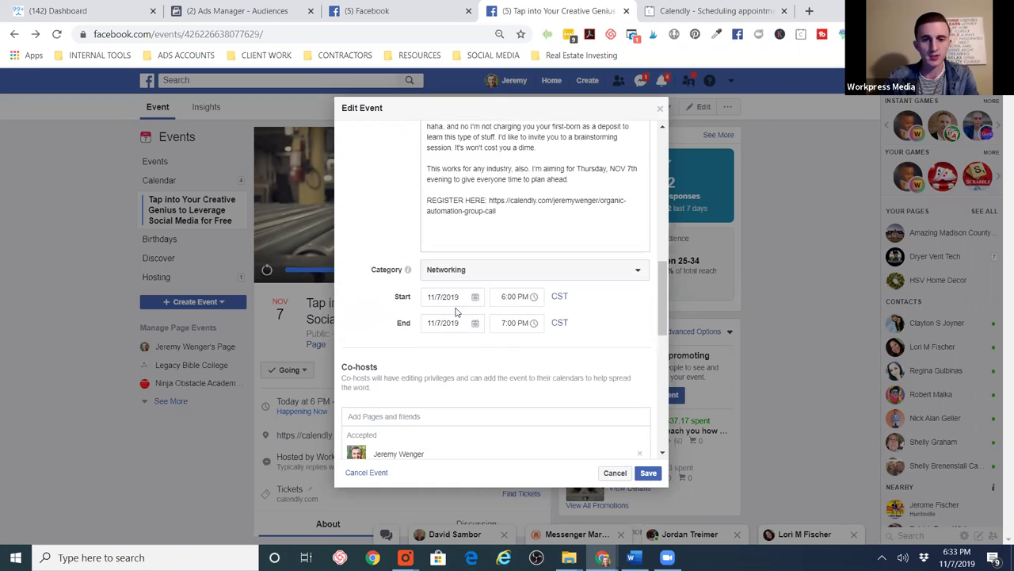
scroll(435, 332, "down", 5)
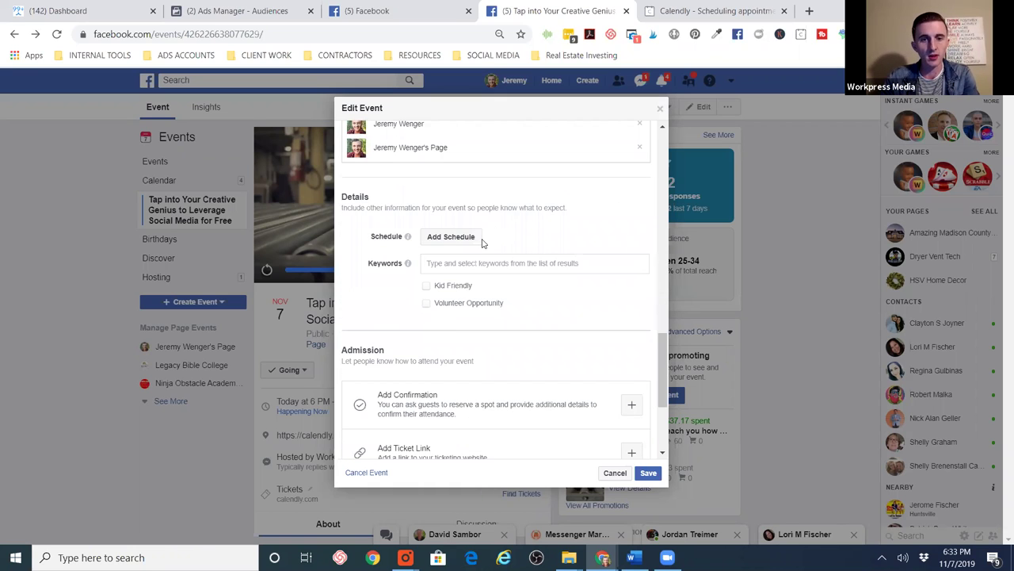
scroll(407, 308, "down", 2)
scroll(468, 220, "up", 1)
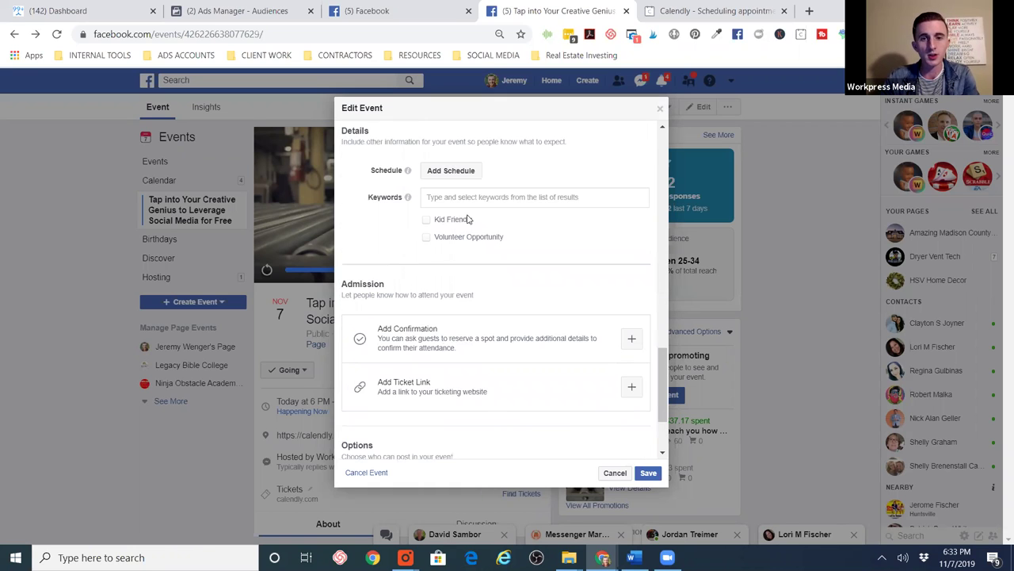
left_click(478, 198)
type("ma")
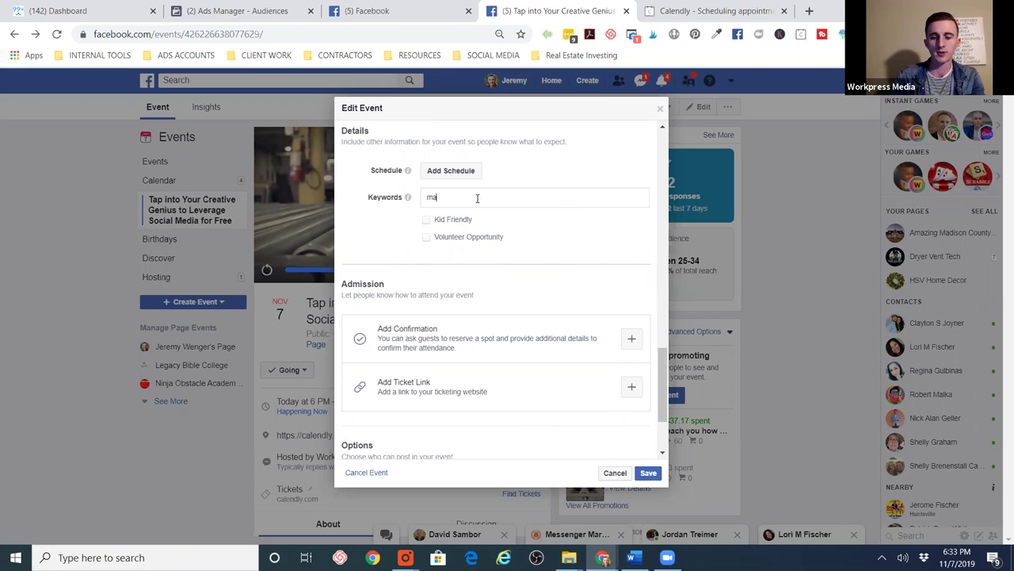
type("rketing")
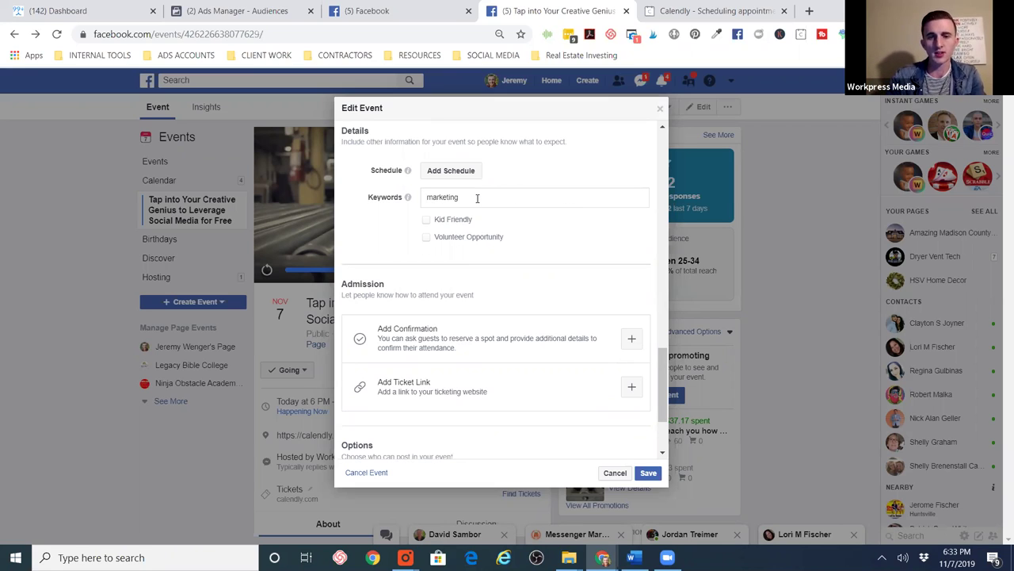
type(", ")
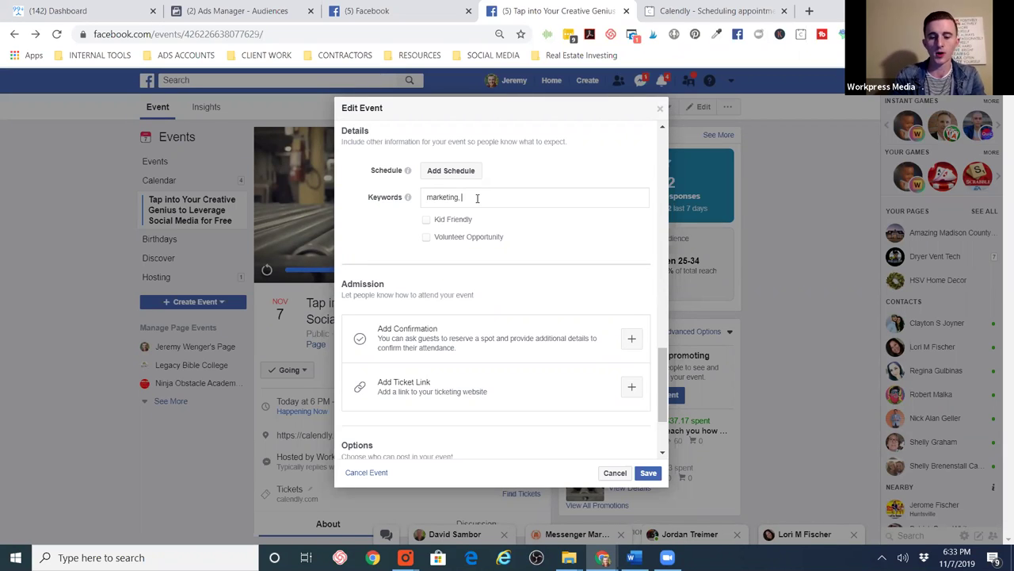
type("social media marketing,")
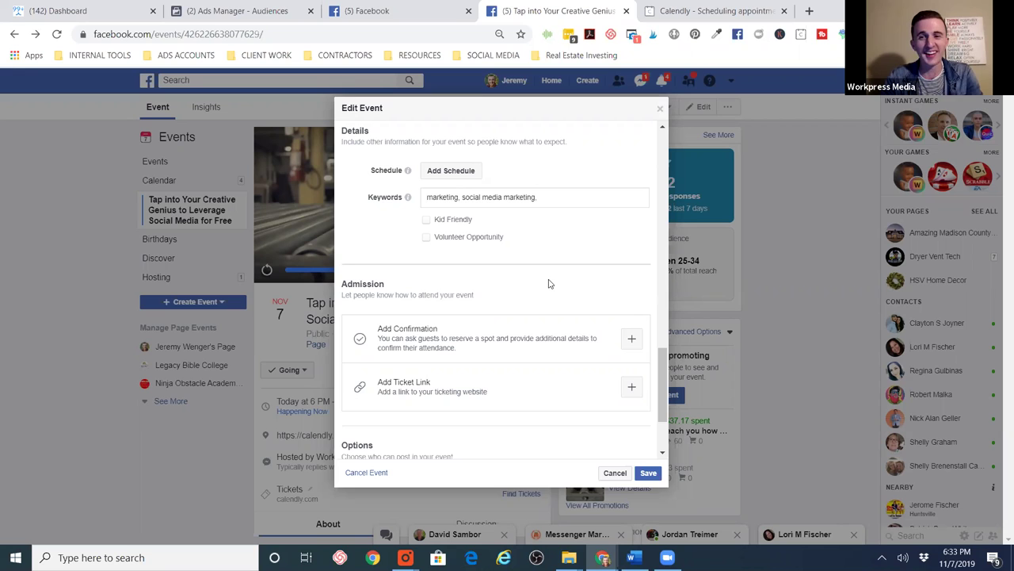
- Review the event's admission, posting options, description and host settings, and close the event editor without saving
scroll(511, 329, "down", 3)
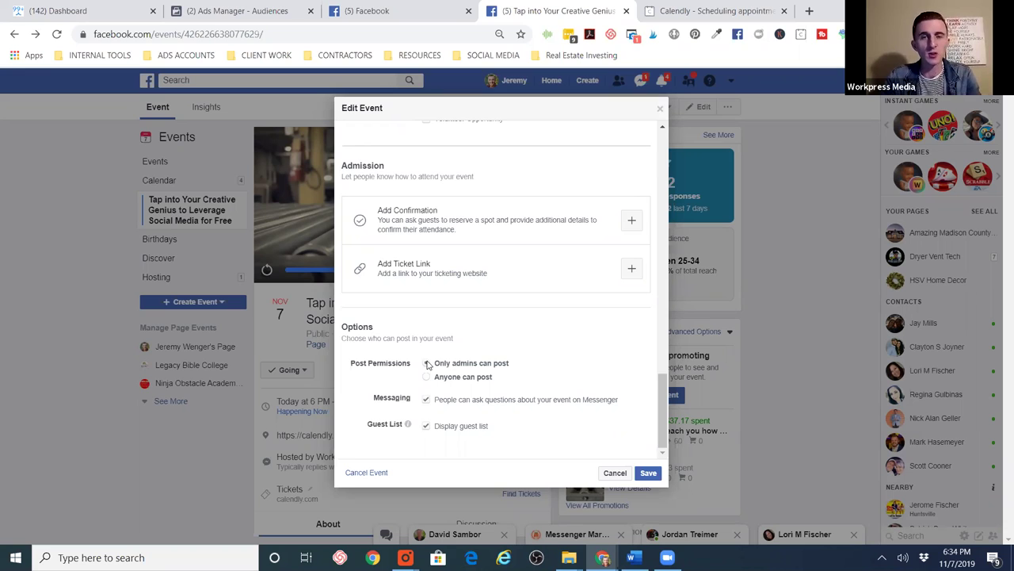
scroll(428, 363, "up", 2)
scroll(428, 363, "up", 8)
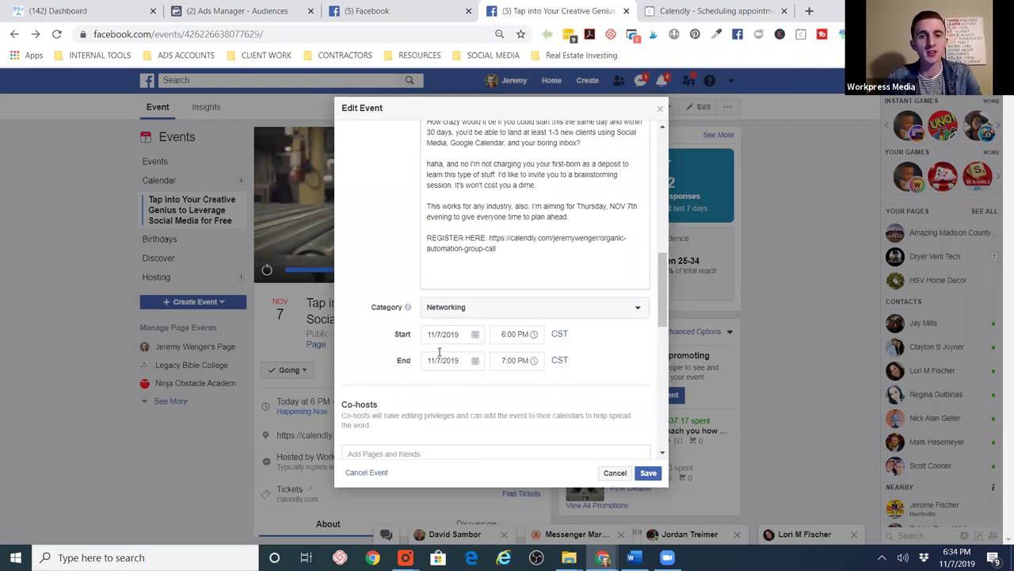
scroll(438, 351, "up", 1)
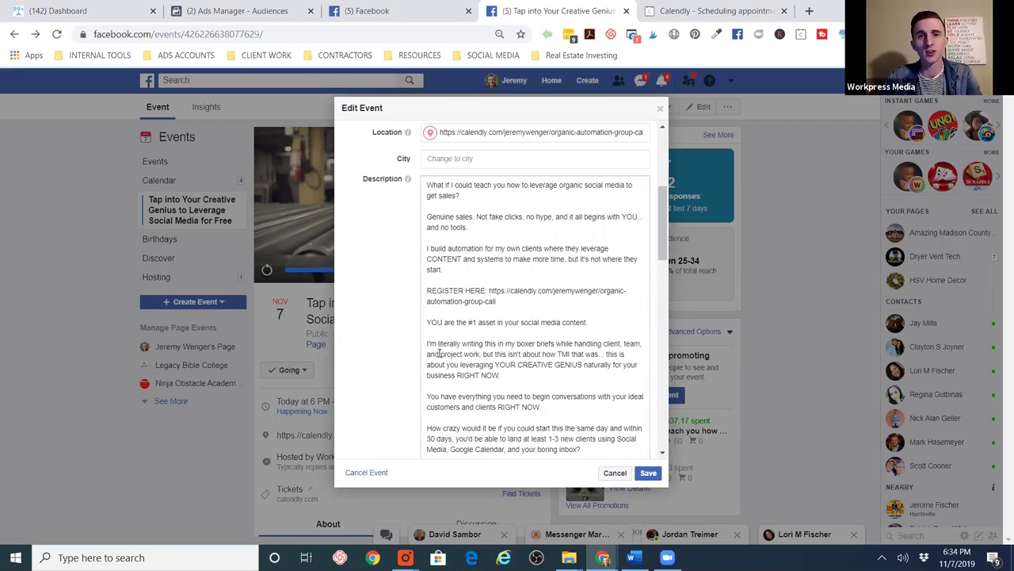
left_click(647, 473)
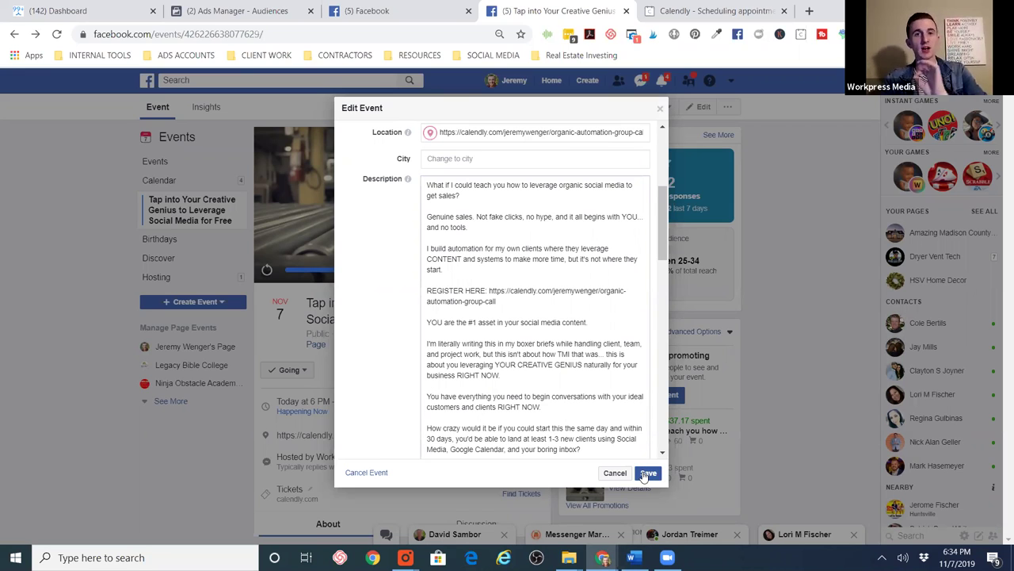
scroll(654, 317, "up", 4)
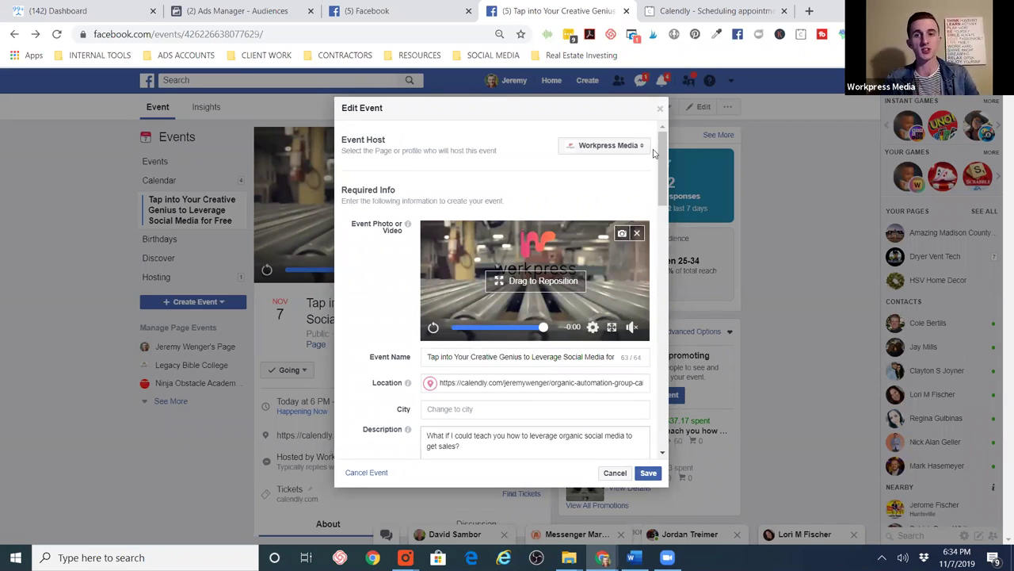
left_click(659, 110)
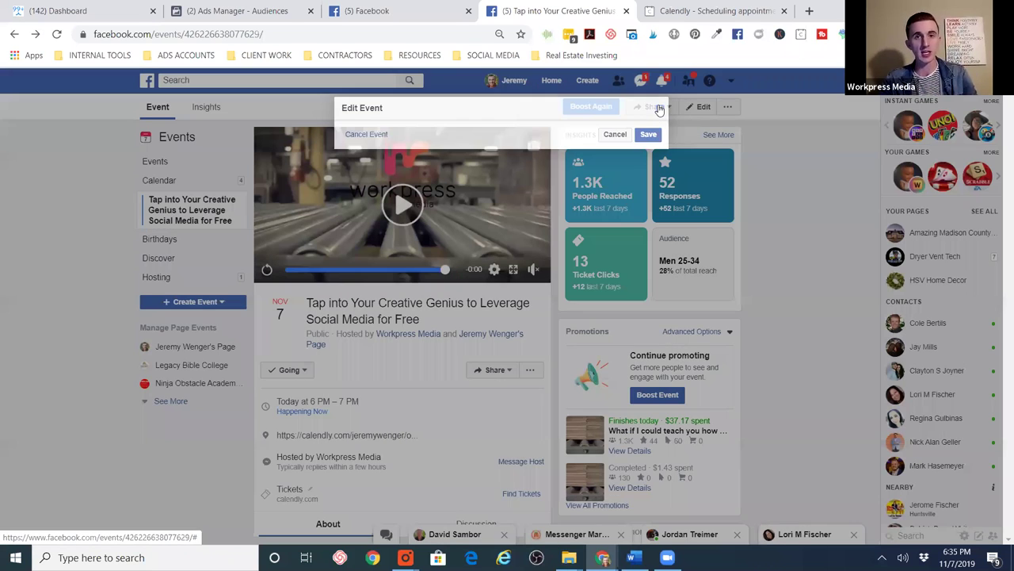
- Check the event's sharing options and open its Discussion section
left_click(658, 108)
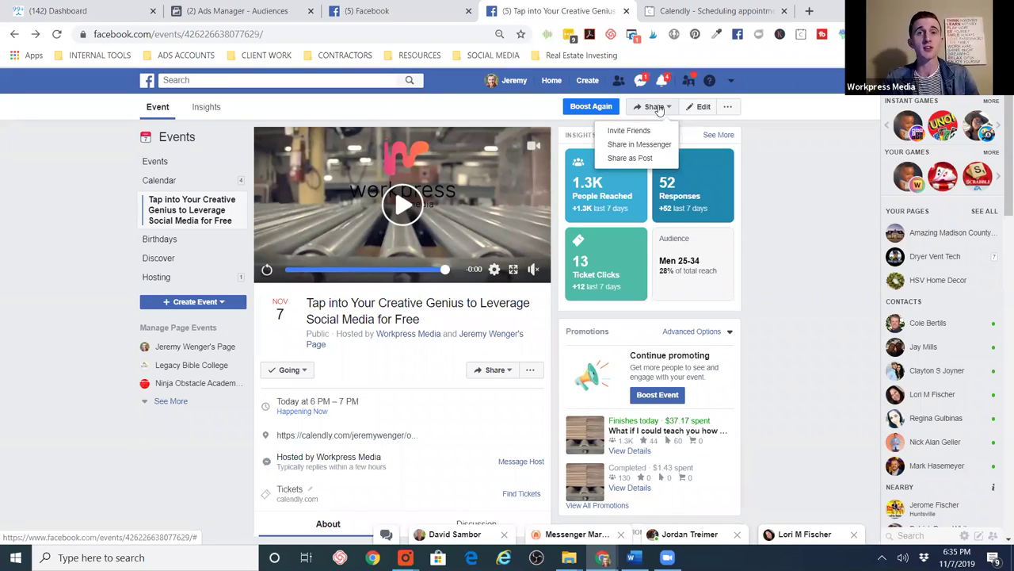
left_click(730, 80)
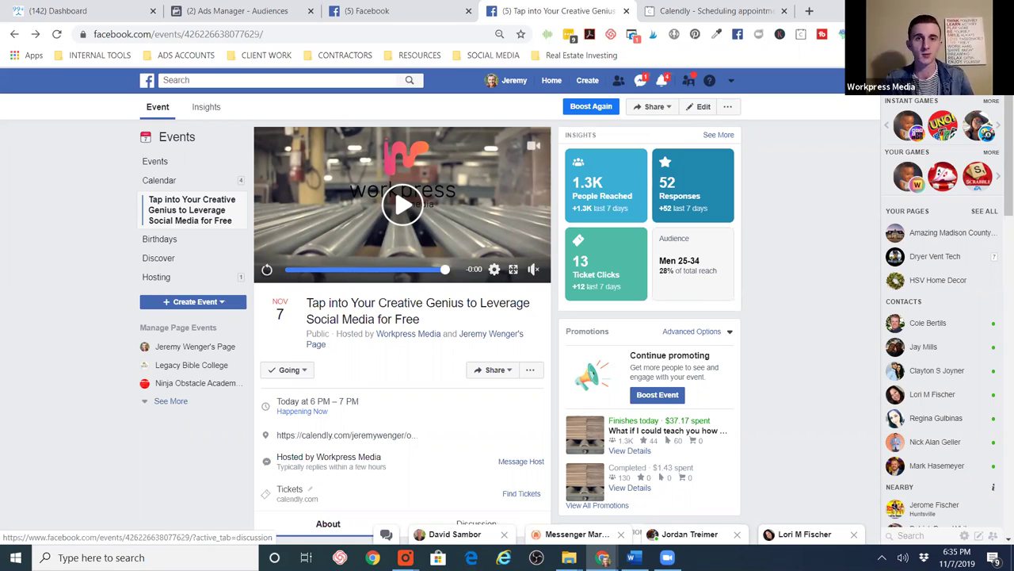
scroll(460, 328, "down", 1)
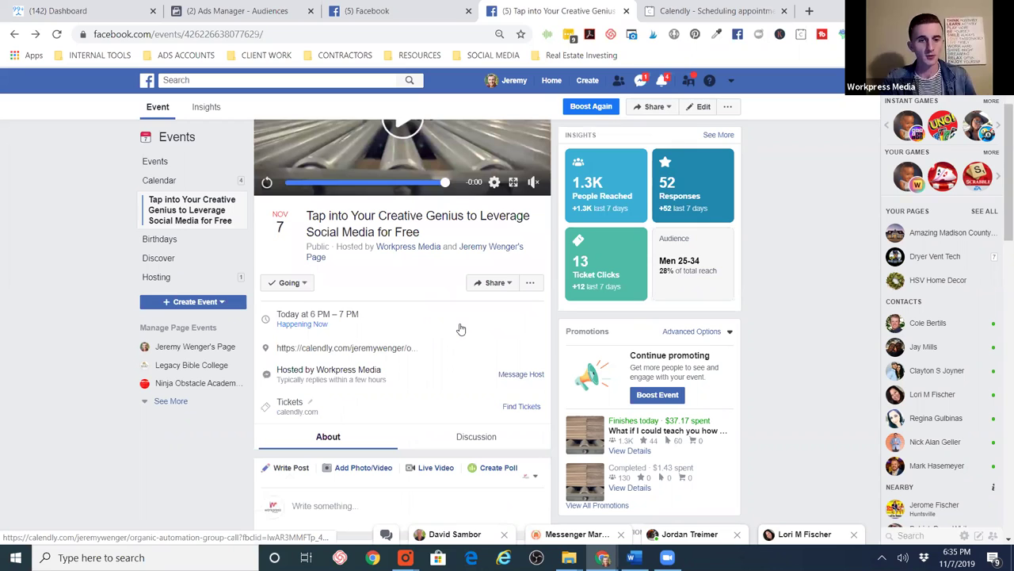
left_click(477, 436)
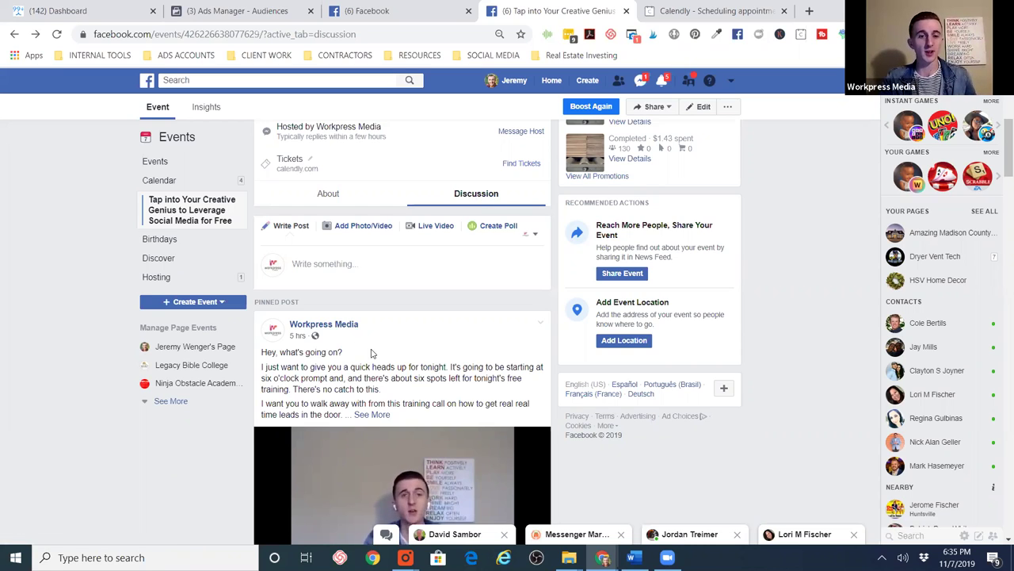
- Browse the pinned and older posts in the event's discussion and return to the start of the feed
scroll(367, 359, "down", 7)
scroll(386, 353, "down", 4)
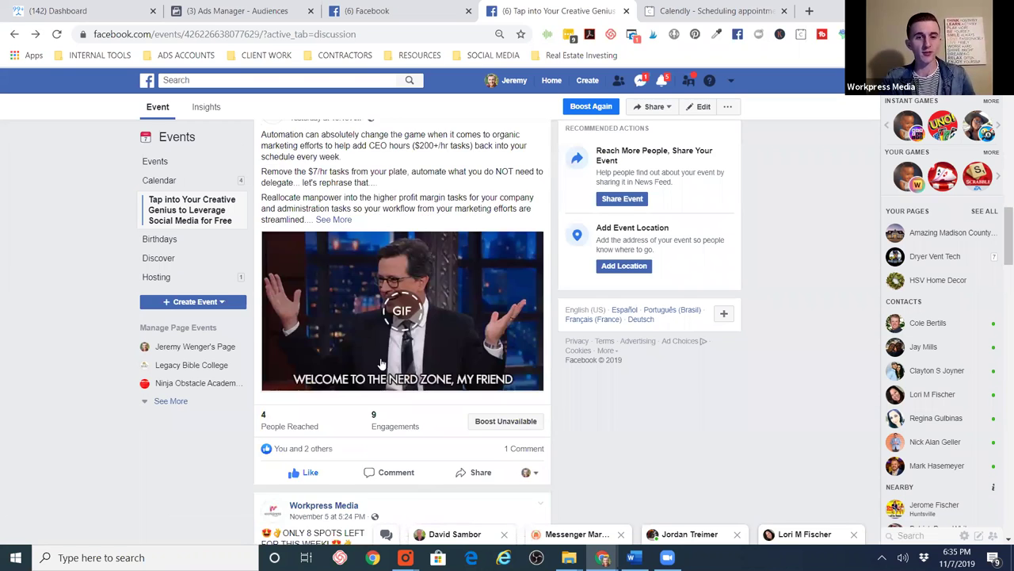
scroll(372, 325, "up", 3)
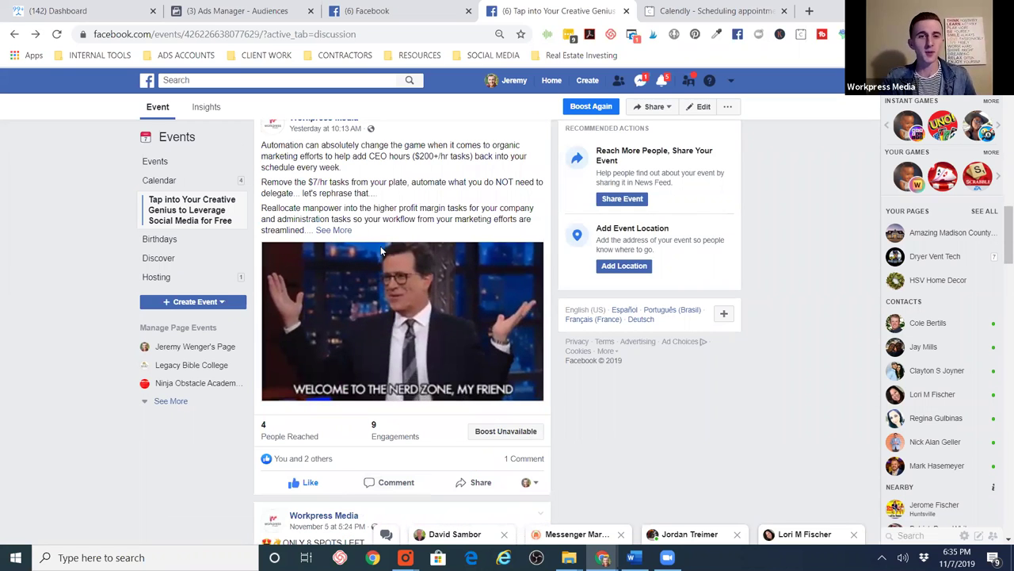
scroll(383, 246, "up", 2)
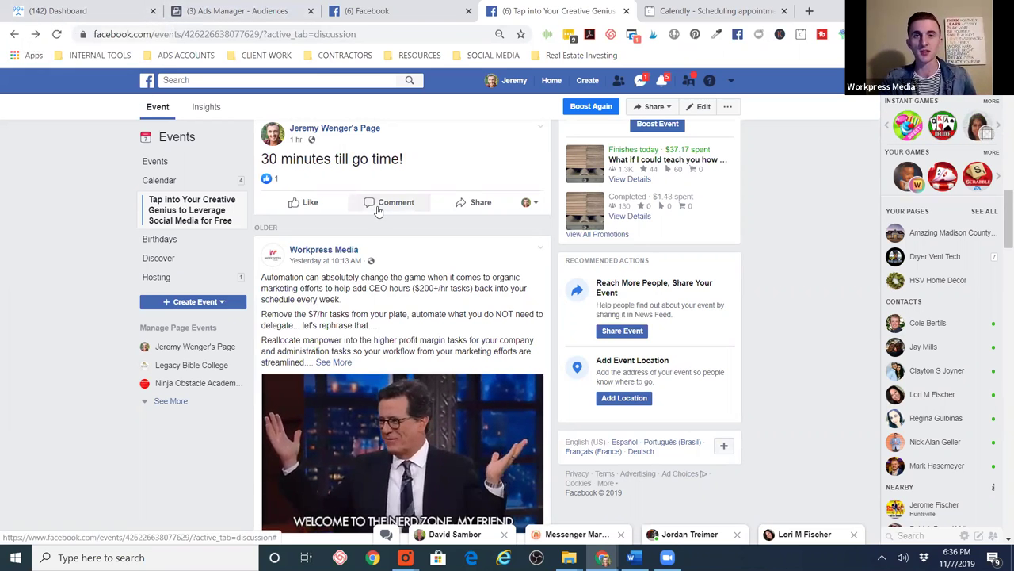
scroll(361, 199, "down", 3)
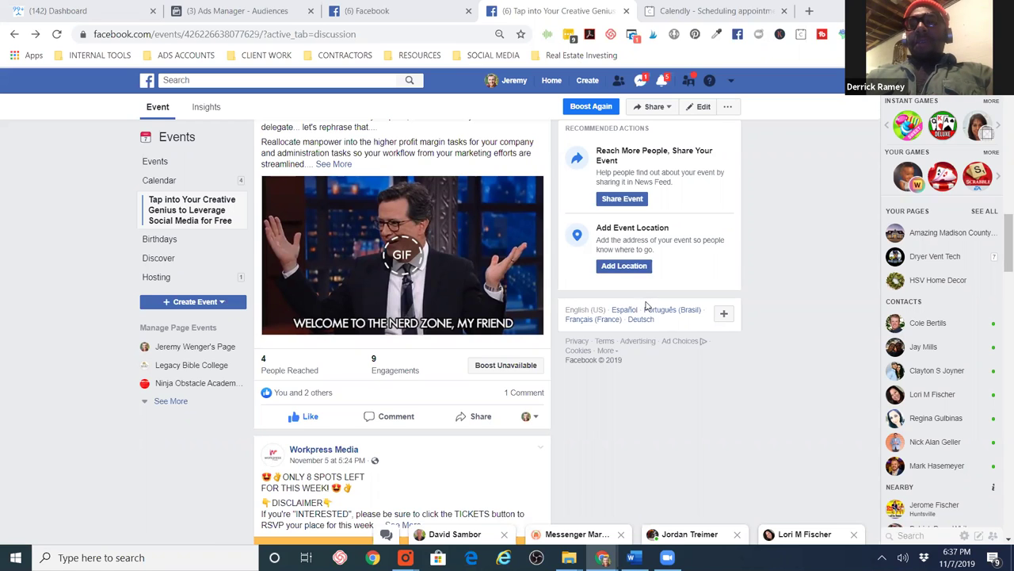
scroll(516, 347, "up", 1)
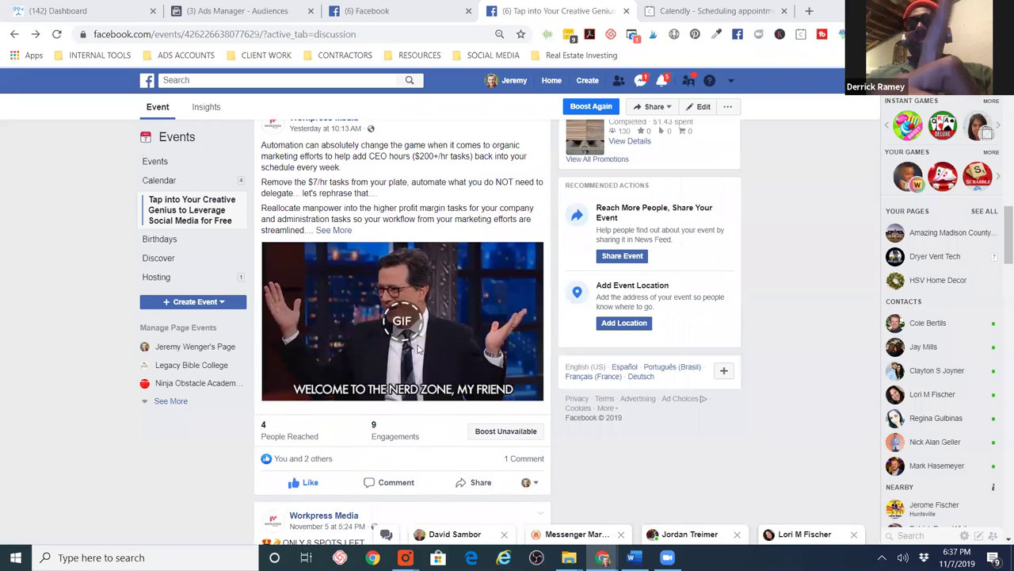
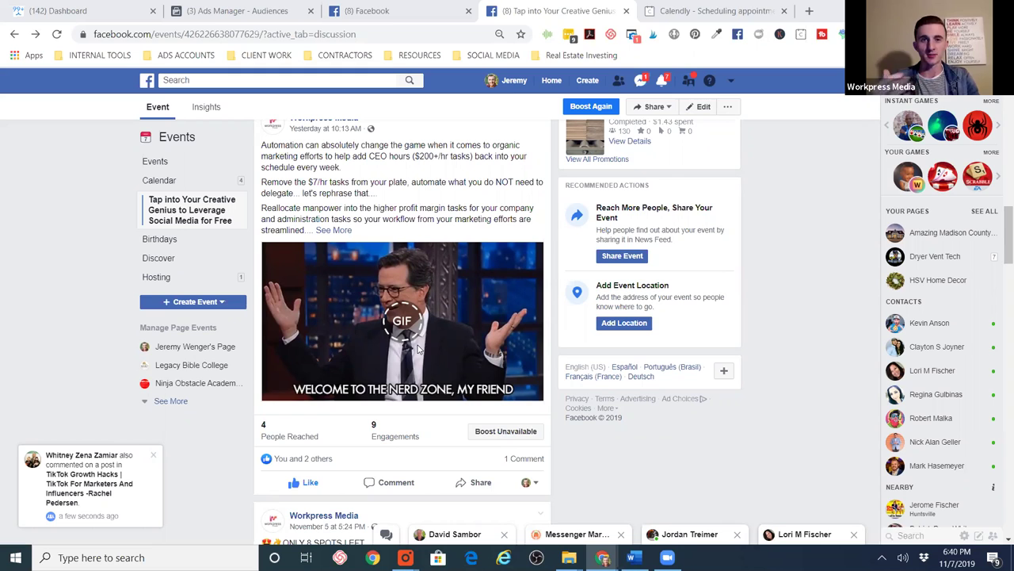
scroll(404, 254, "up", 10)
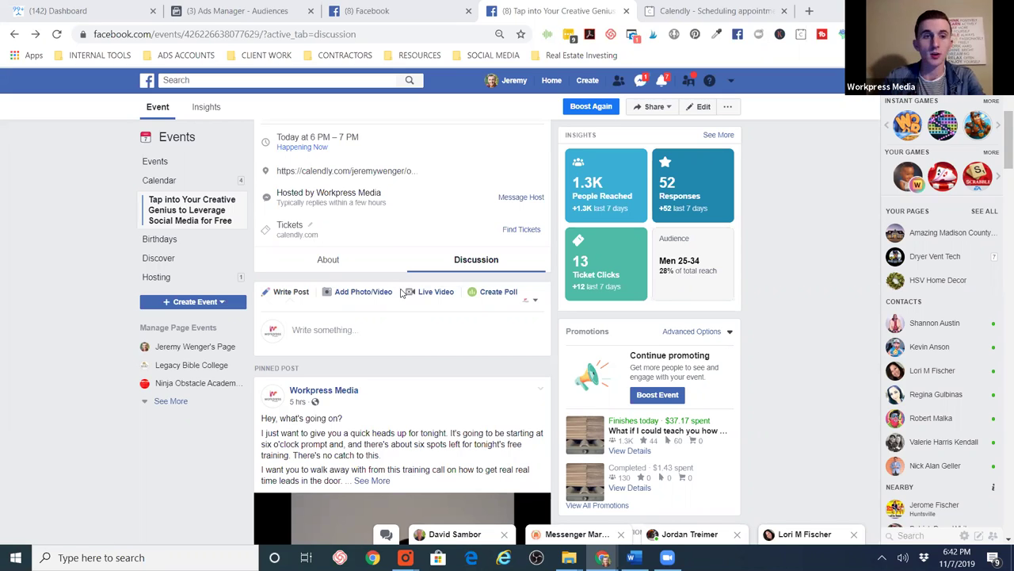
- Switch to Ads Manager, discard the unfinished event custom audience and reopen the Audiences page
left_click(249, 17)
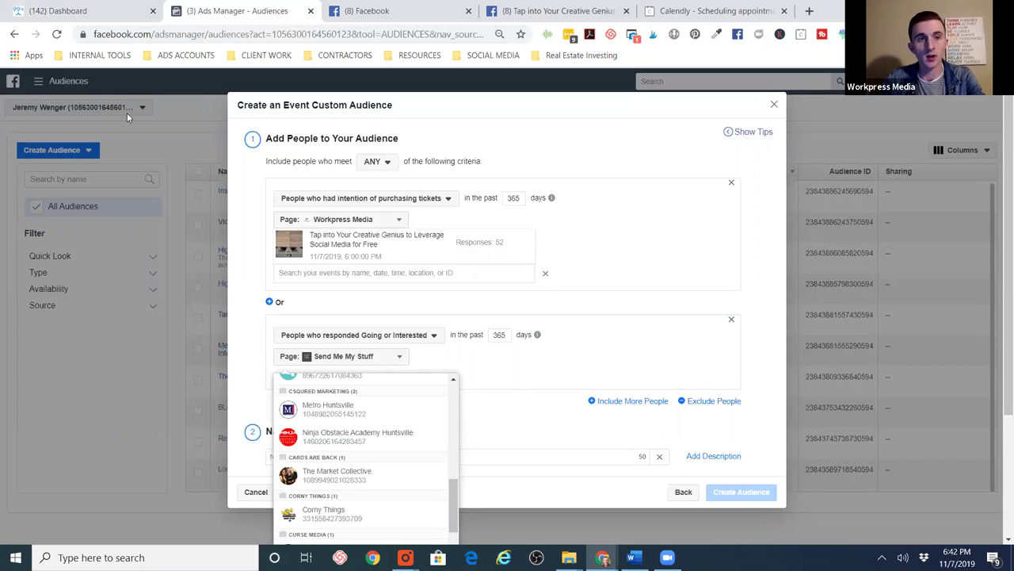
left_click(770, 111)
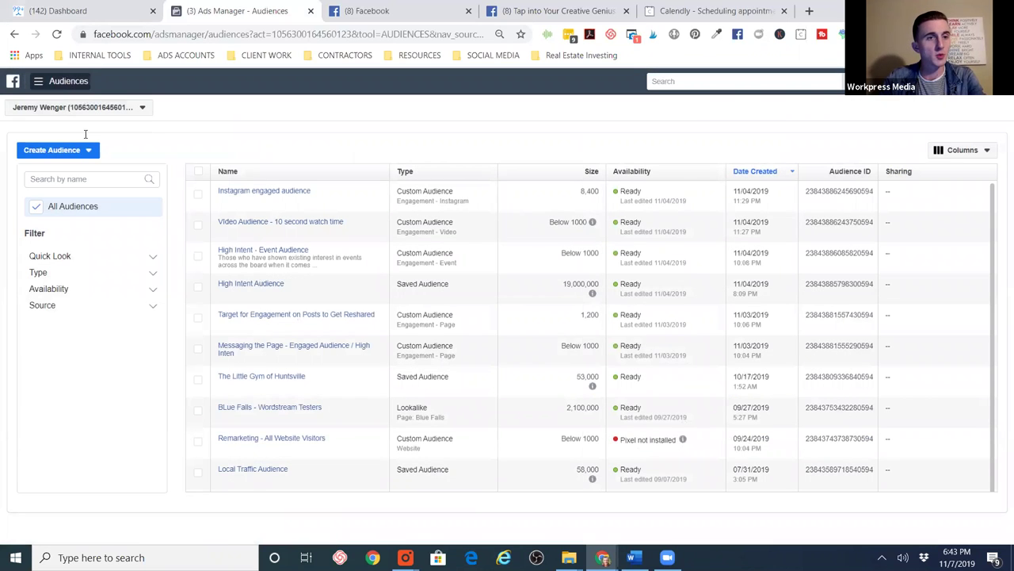
left_click(38, 80)
left_click(95, 374)
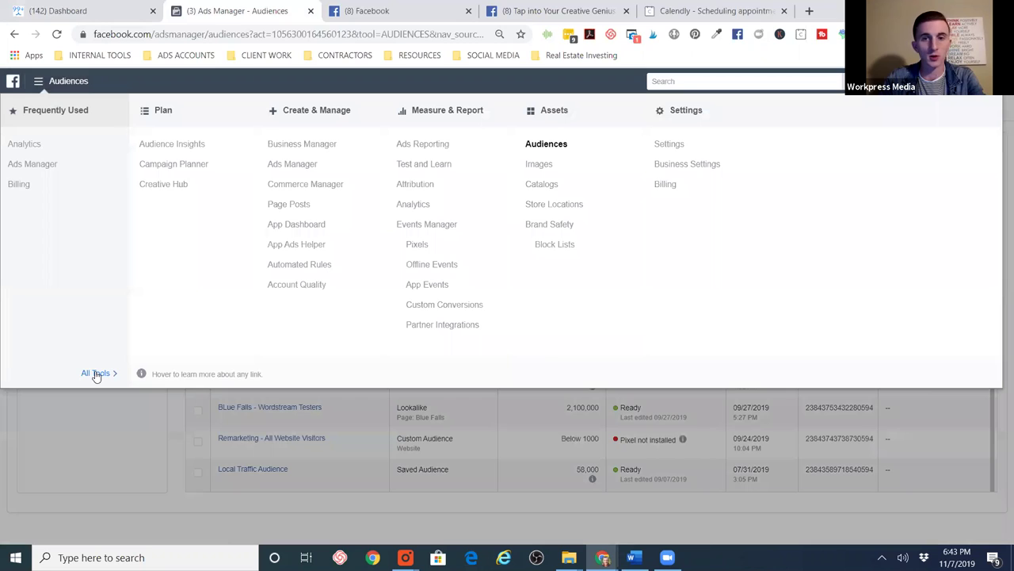
left_click(547, 144)
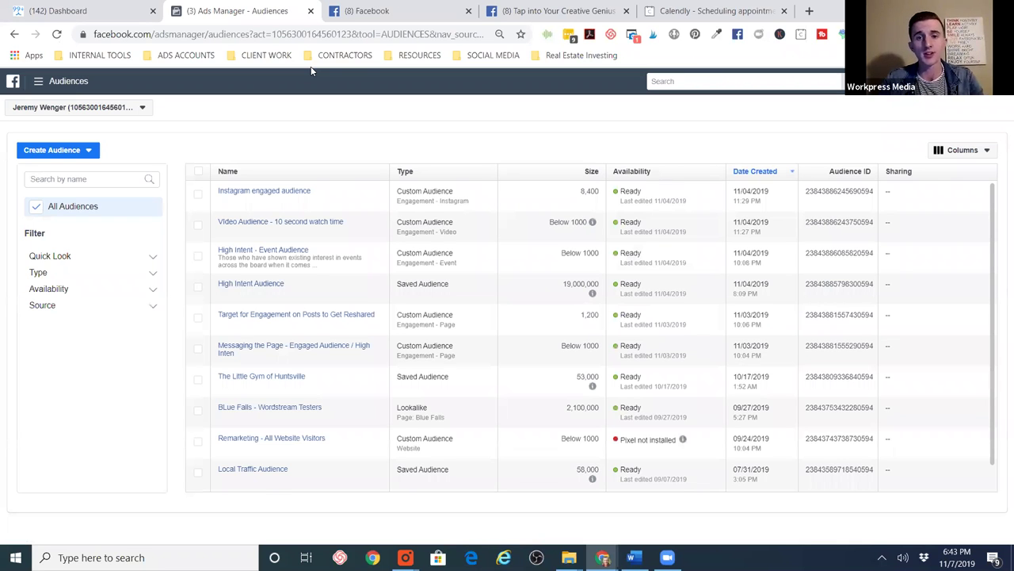
- Examine all inclusion rules of the "High Intent - Event Audience" in the audience list
mouse_move(242, 254)
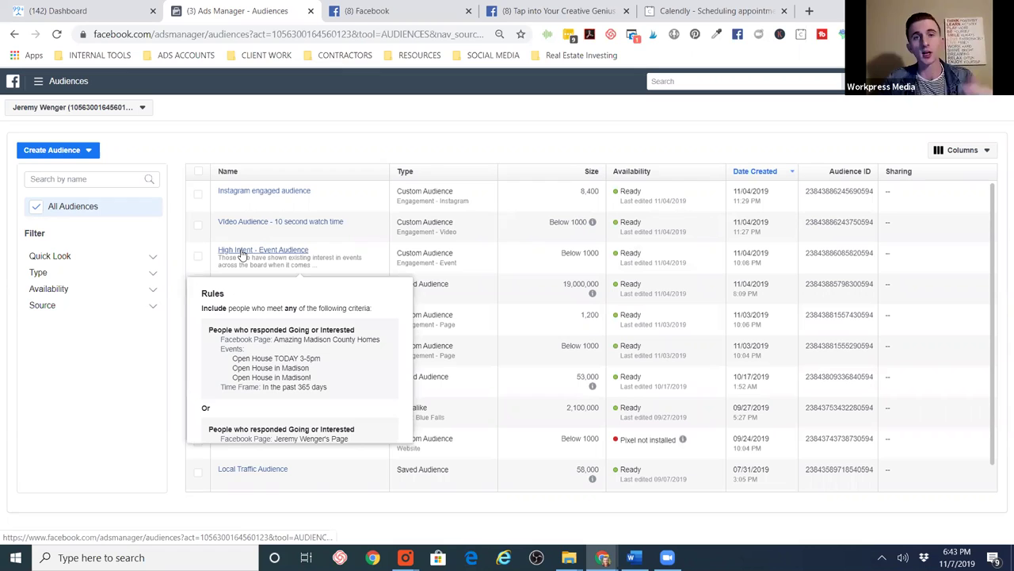
scroll(274, 354, "down", 3)
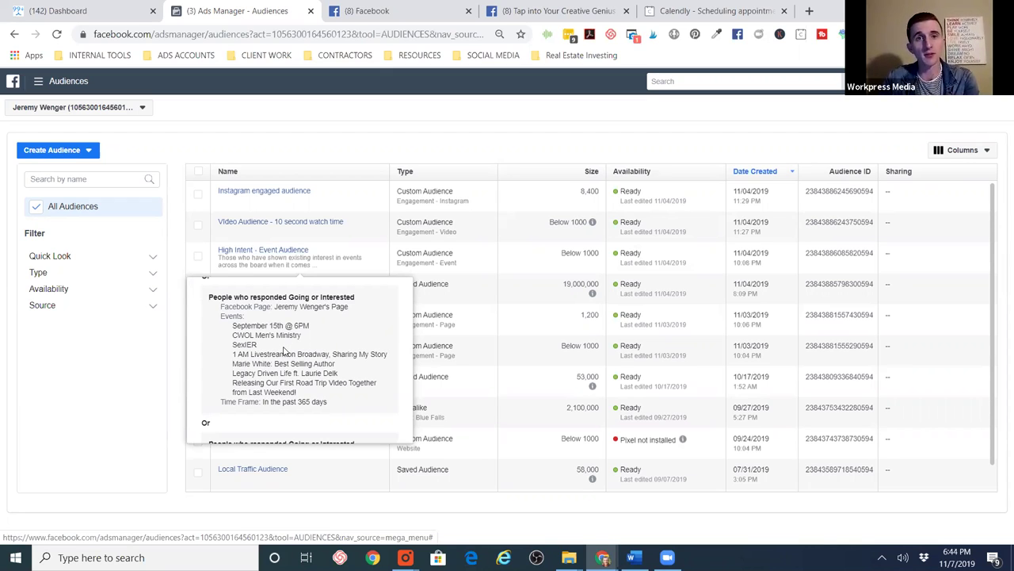
scroll(284, 351, "down", 2)
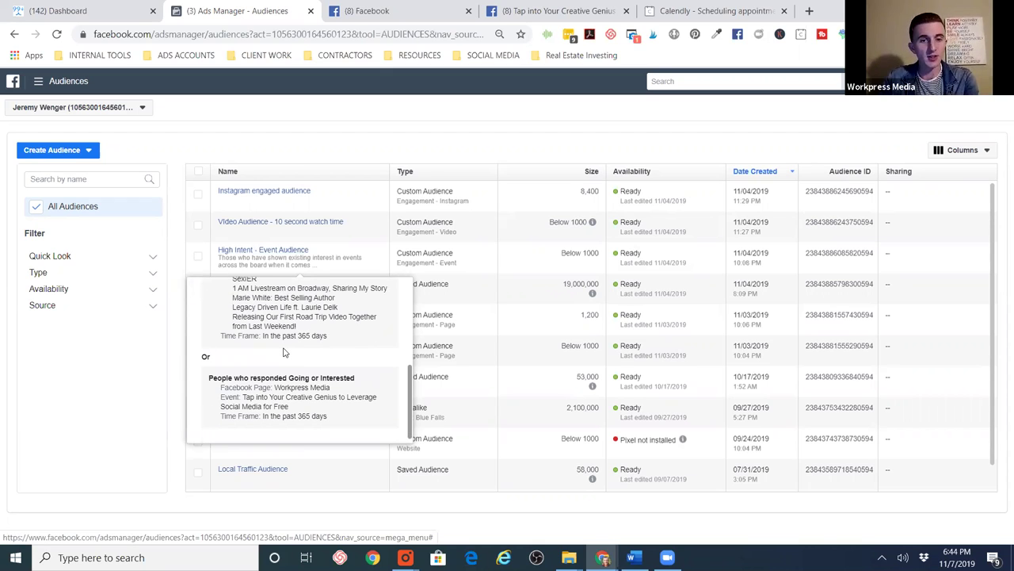
scroll(284, 352, "down", 1)
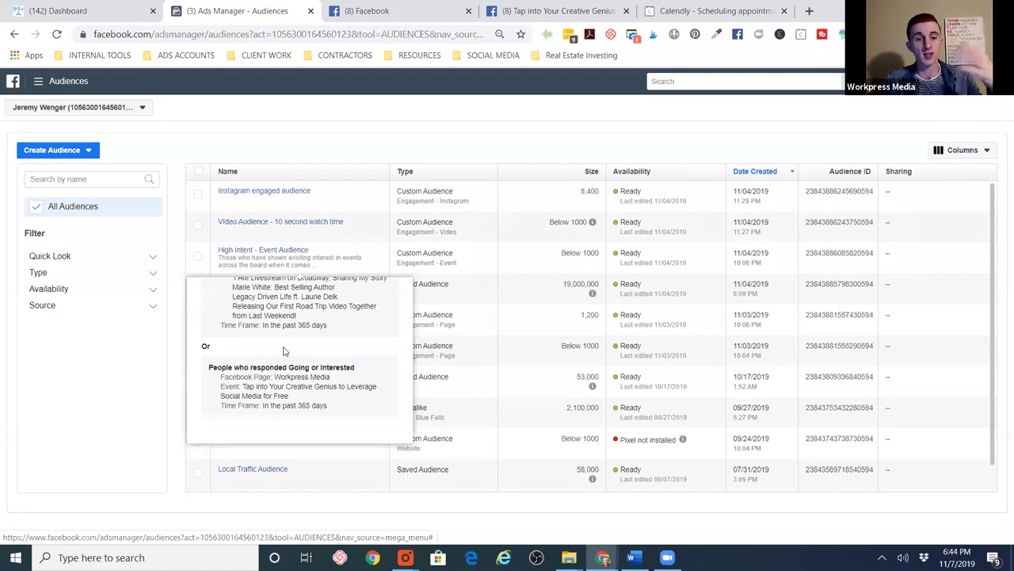
- Start creating a new custom audience in Ads Manager, with a brief look at the Facebook news feed
left_click(55, 154)
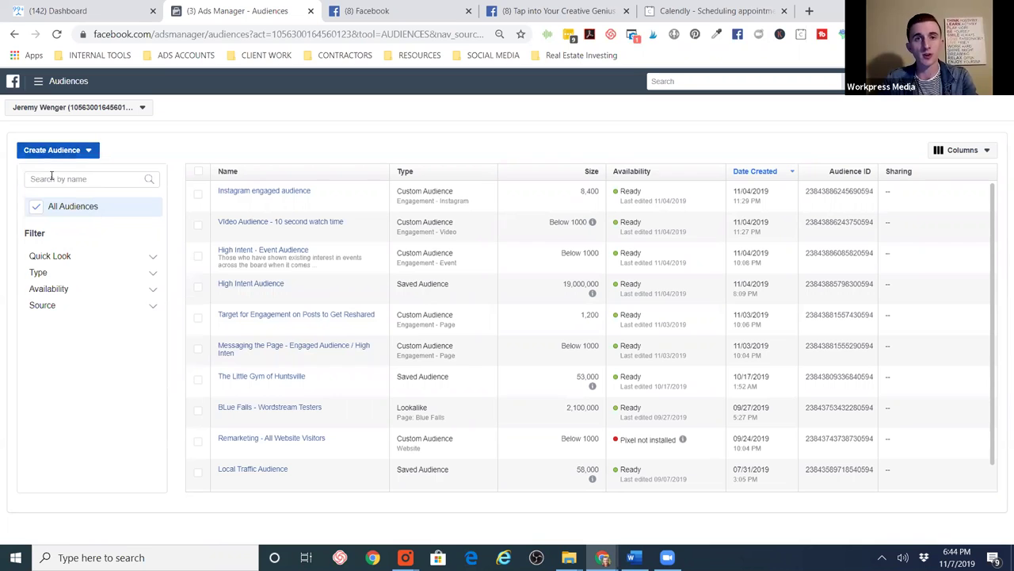
left_click(388, 14)
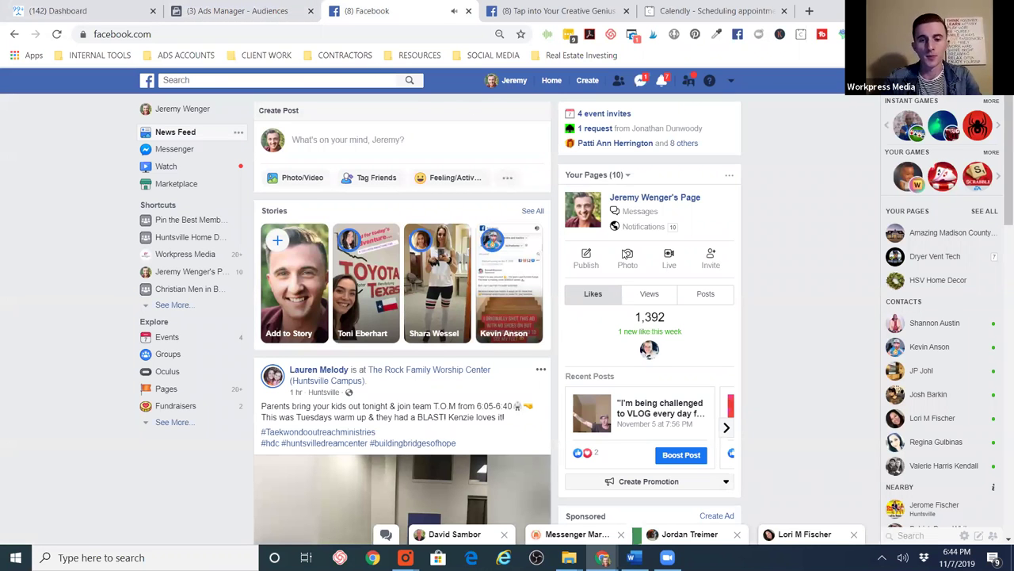
left_click(252, 12)
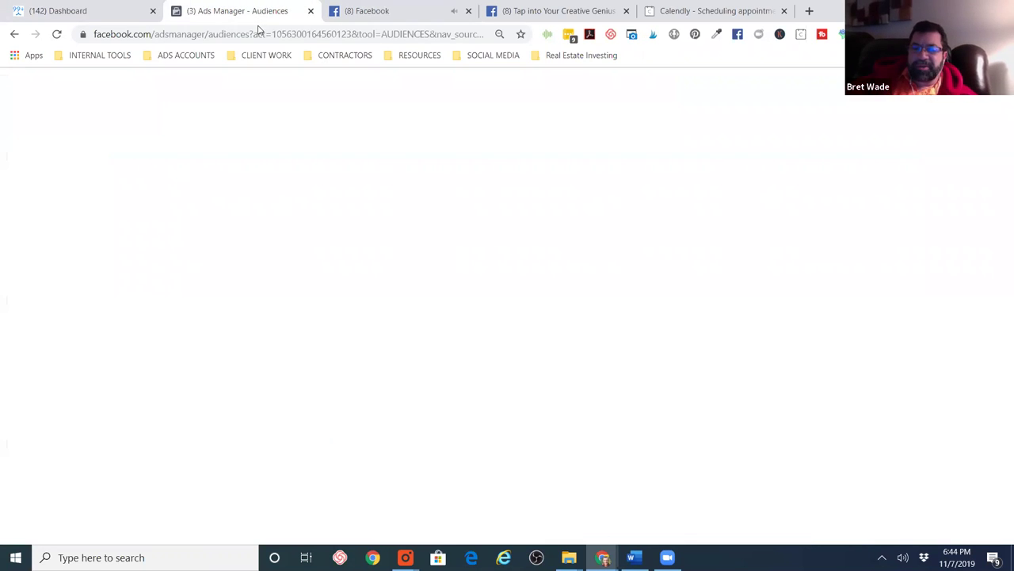
- Return to the event page, open the event for editing and check the available hosts, keeping Workpress Media selected
left_click(440, 9)
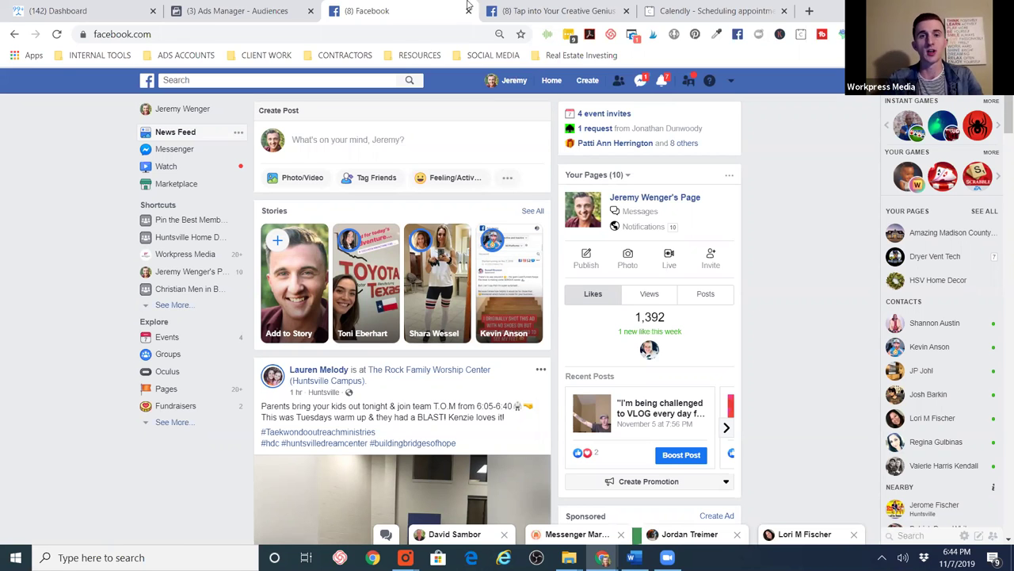
key("ctrl+Tab")
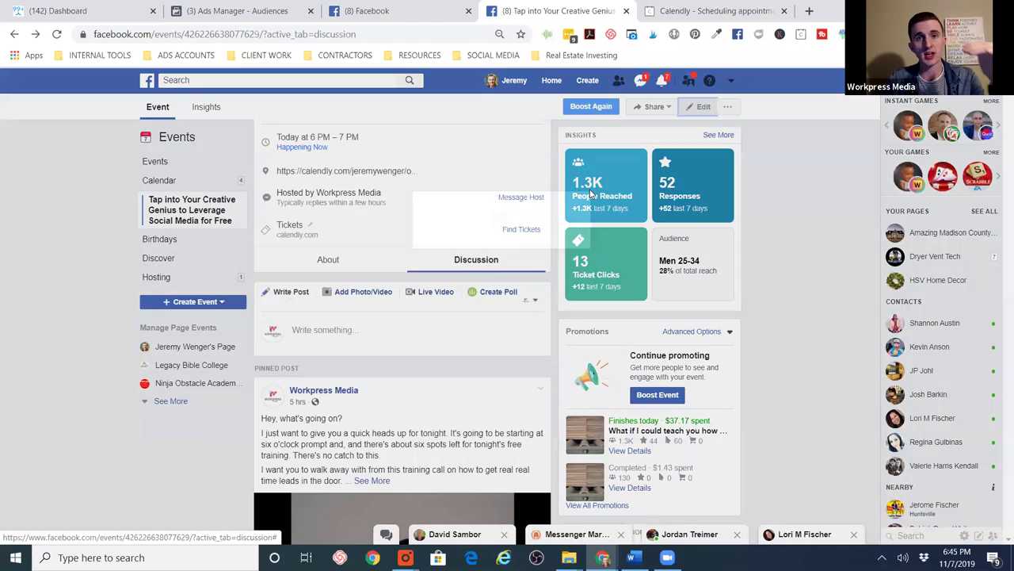
left_click(590, 195)
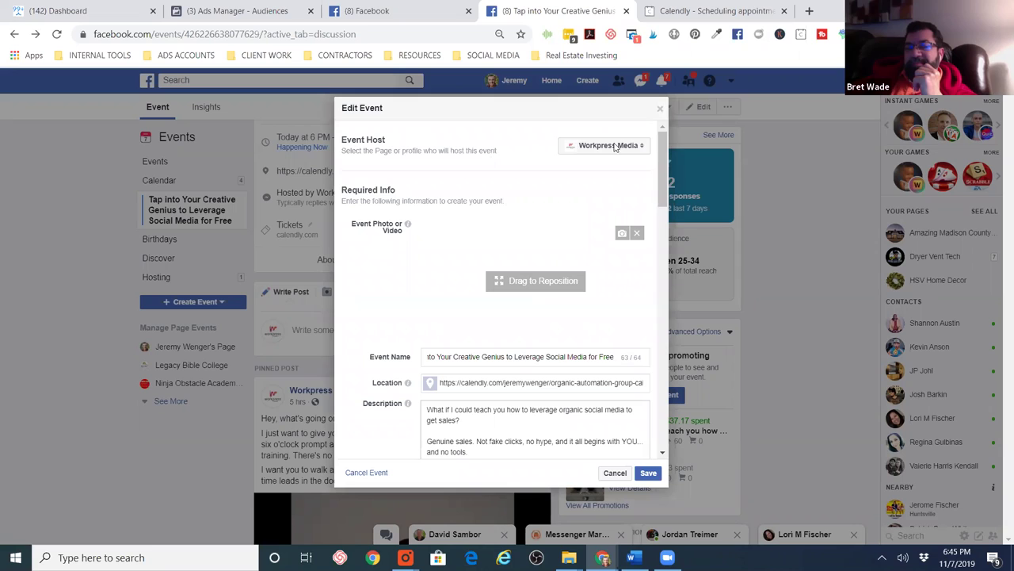
left_click(615, 149)
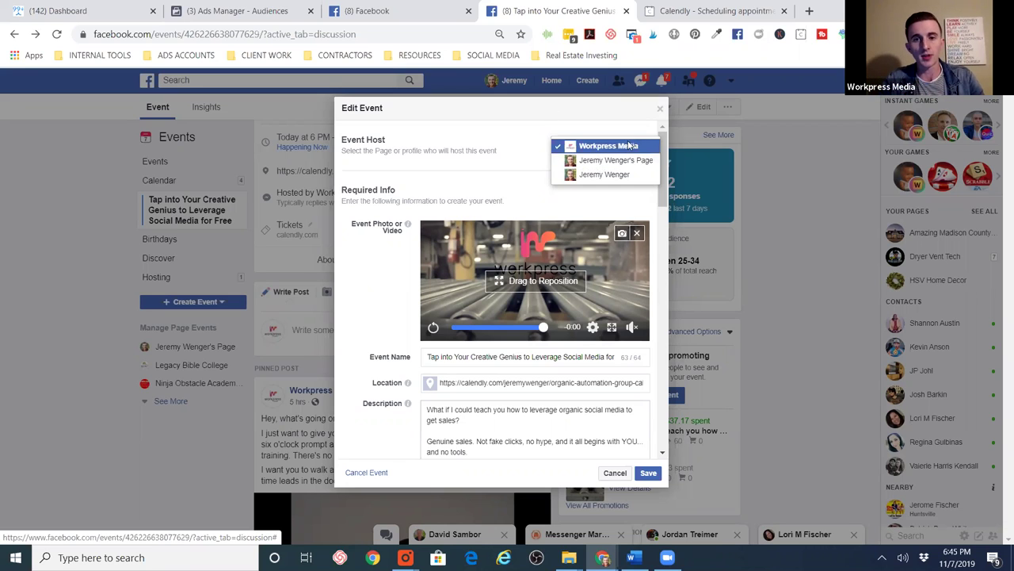
left_click(608, 146)
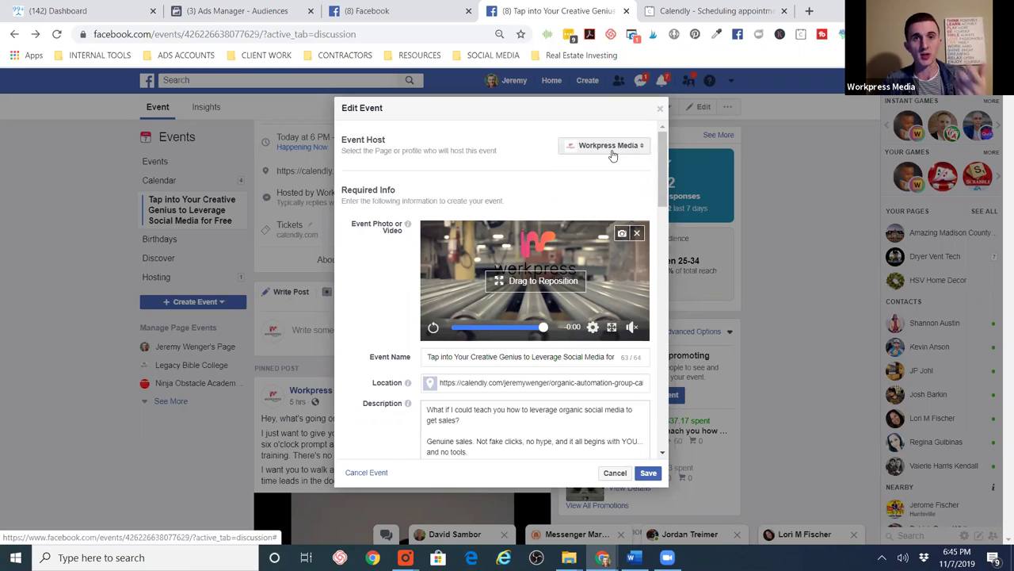
- Check the custom audience sources in Ads Manager and switch to the Facebook news feed
left_click(238, 11)
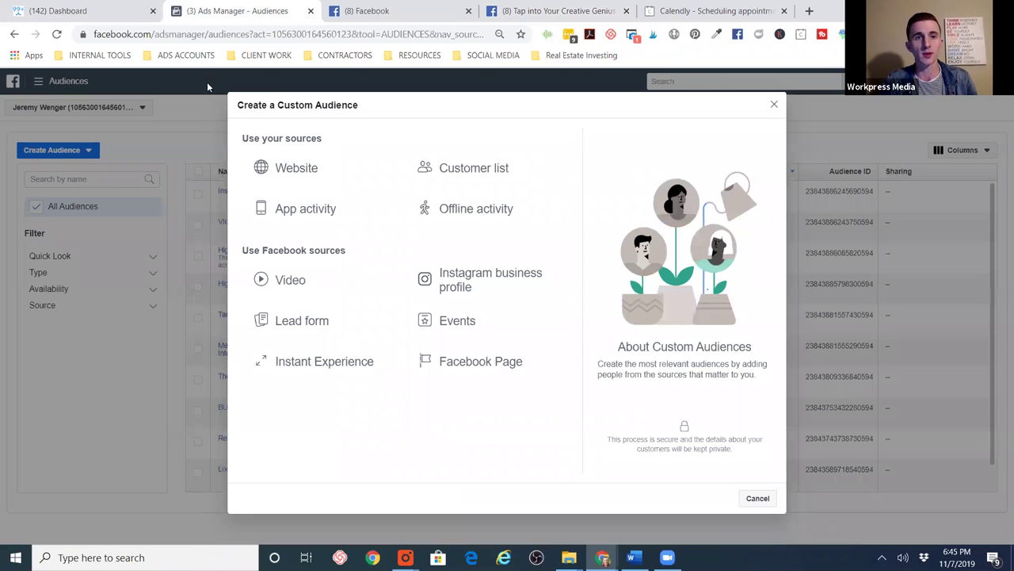
left_click(369, 11)
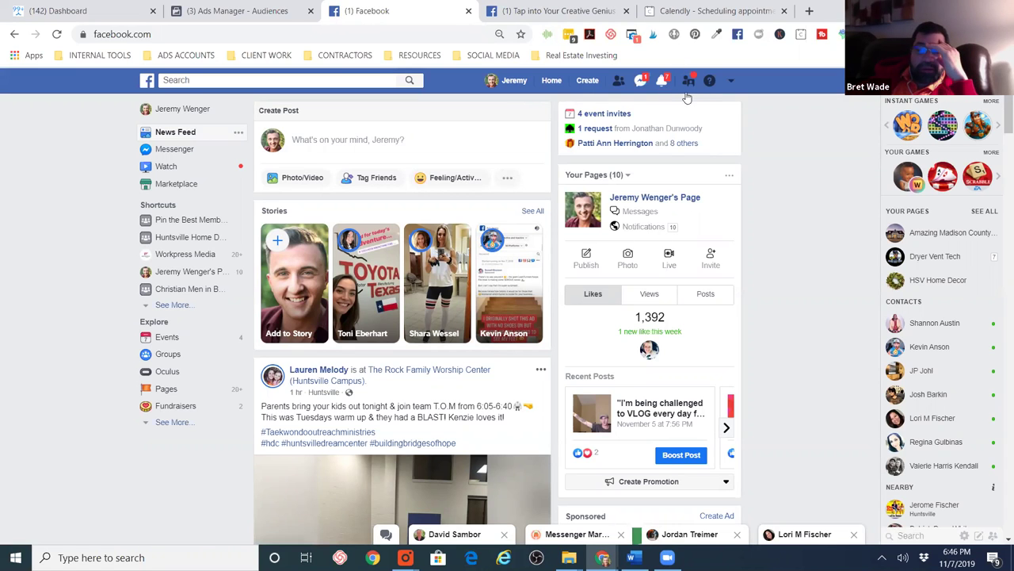
- Check the Facebook notifications and return to the custom audience sources in Ads Manager
left_click(662, 80)
key("Escape")
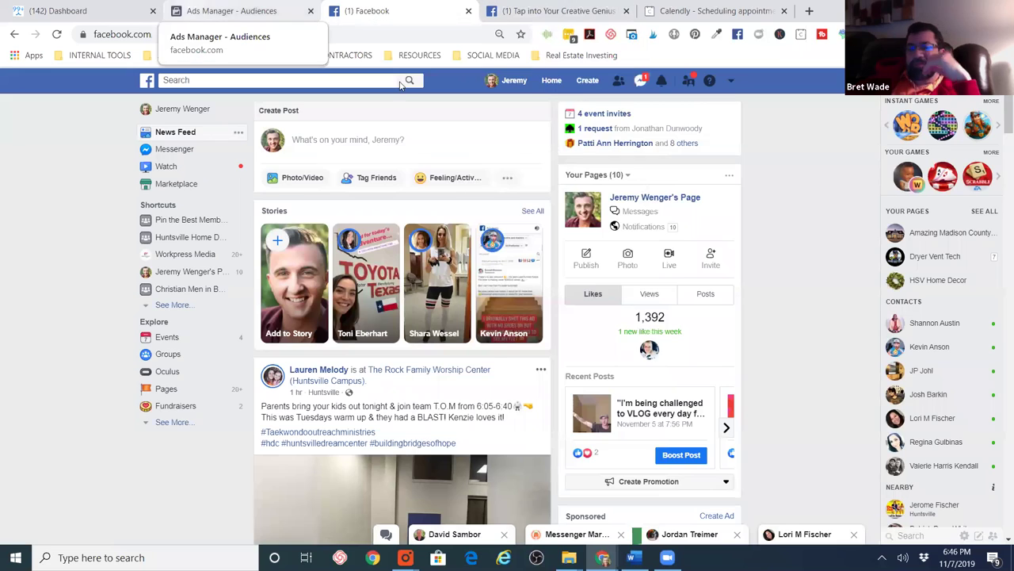
left_click(208, 11)
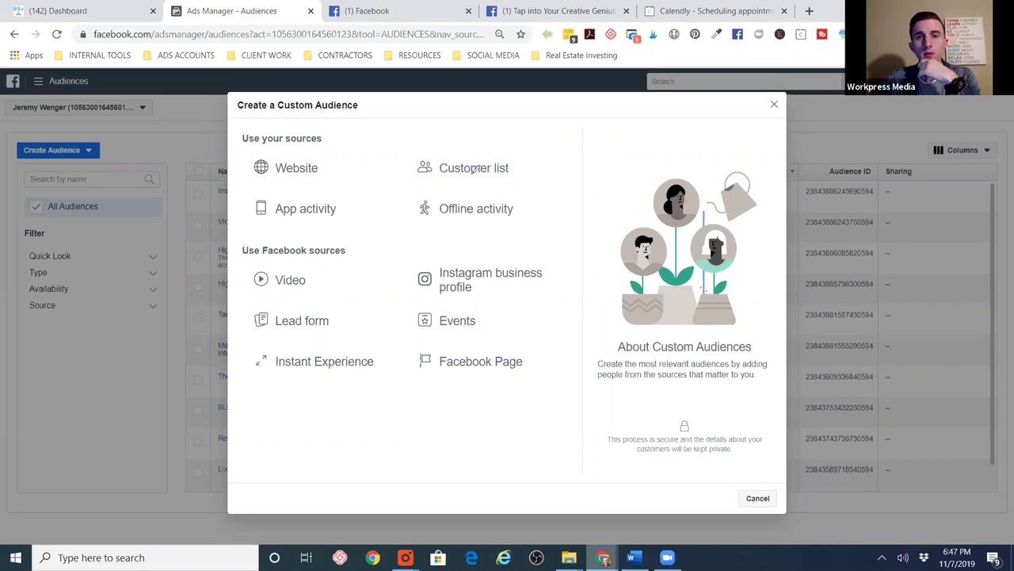
- Annotate how Customer list and Events connect to each other and to the event page, erase the drawing, and return to the event's edit form
left_click_drag(398, 143, 407, 182)
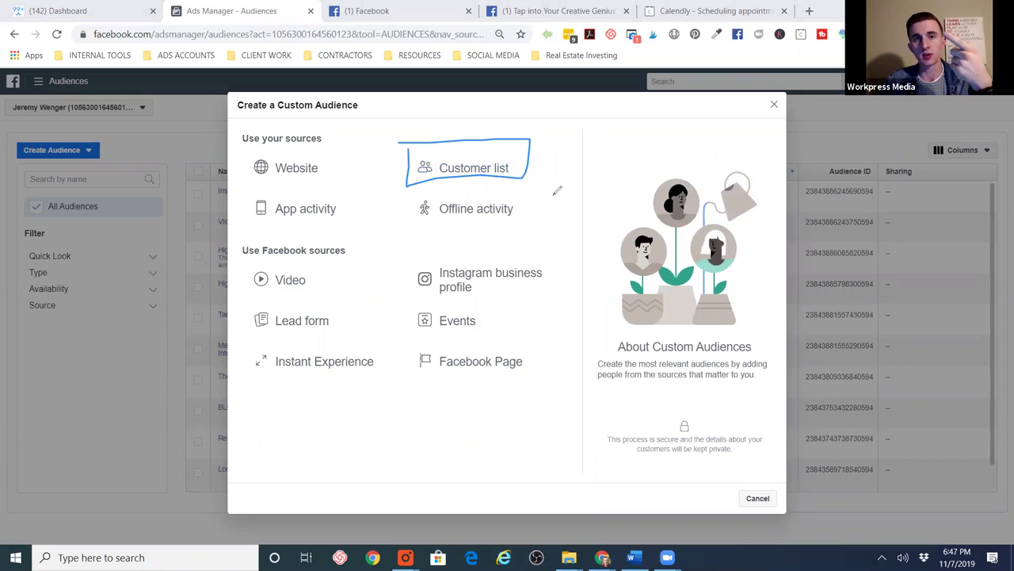
mouse_move(523, 168)
left_mouse_down()
mouse_move(573, 169)
mouse_move(596, 314)
mouse_move(511, 297)
left_mouse_up()
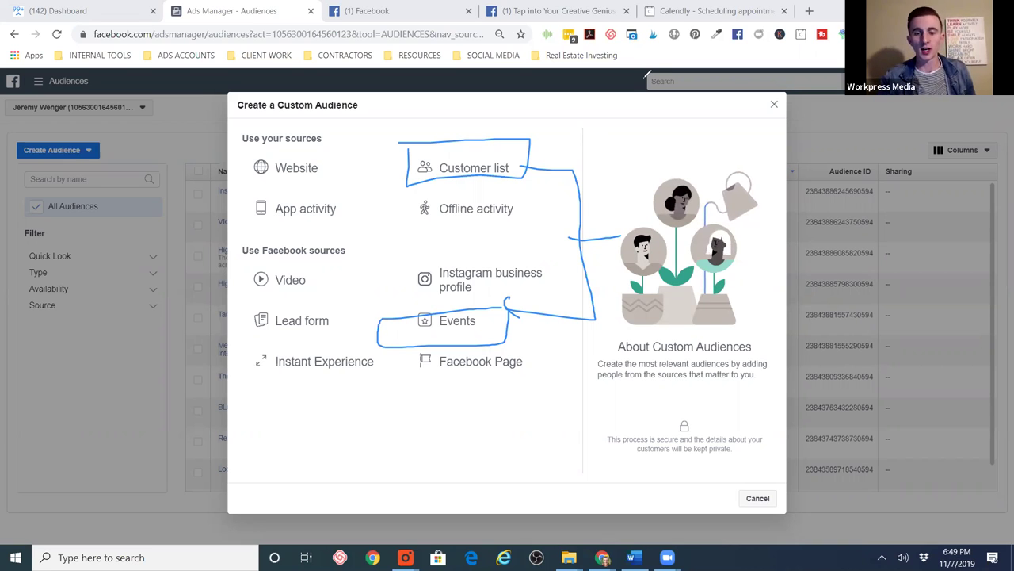
mouse_move(363, 377)
left_mouse_down()
mouse_move(523, 44)
mouse_move(436, 100)
left_mouse_up()
left_click_drag(562, 38, 551, 121)
mouse_move(515, 2)
left_mouse_down()
mouse_move(616, 3)
mouse_move(476, 12)
mouse_move(547, 4)
left_mouse_up()
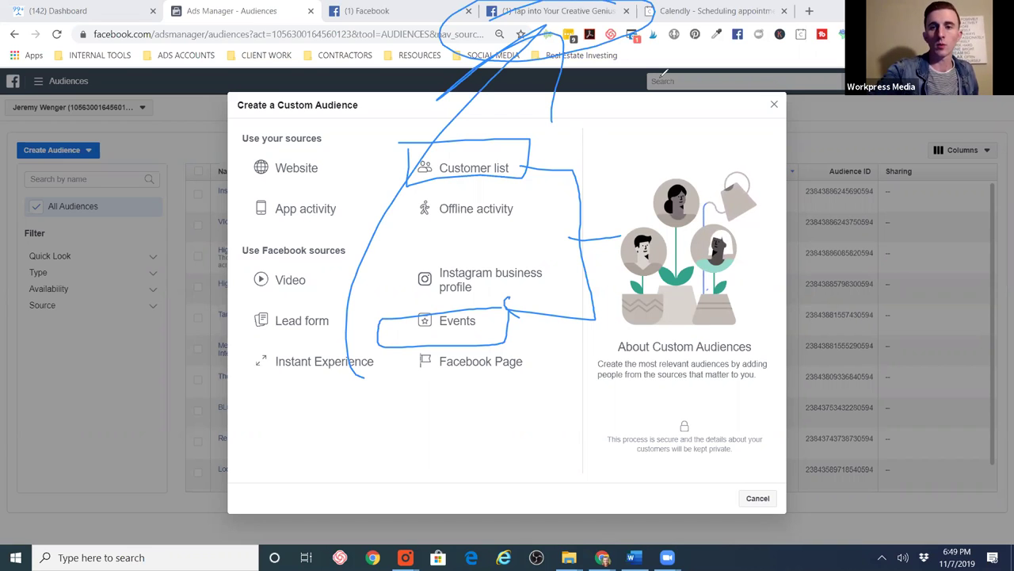
key("e")
key("ctrl+4")
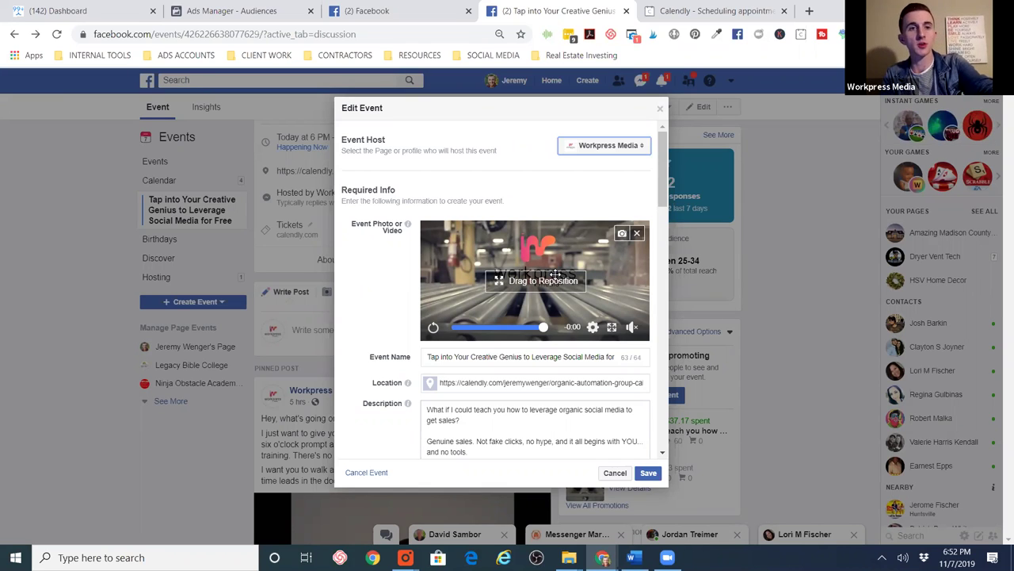
- Over the Ads Manager audience sources, sketch linked FB, FM and 123 boxes with arrows to the sources, and erase the whole diagram
key("ctrl+2")
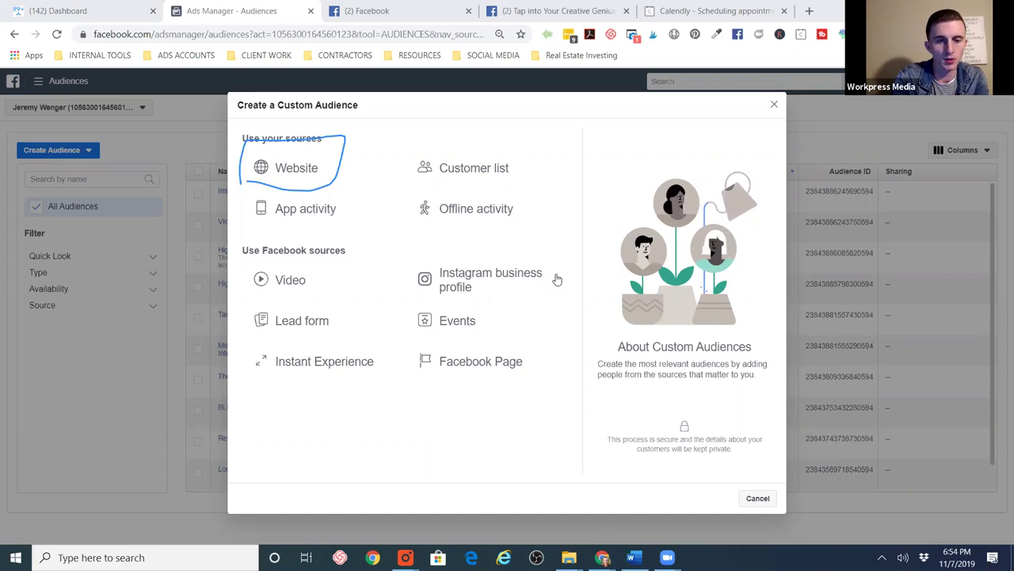
mouse_move(257, 397)
left_mouse_down()
mouse_move(257, 461)
mouse_move(299, 398)
mouse_move(259, 437)
mouse_move(269, 407)
mouse_move(284, 409)
left_mouse_up()
left_click_drag(256, 398, 299, 395)
mouse_move(275, 426)
left_mouse_down()
mouse_move(278, 438)
mouse_move(319, 426)
mouse_move(313, 433)
left_mouse_up()
mouse_move(342, 414)
left_mouse_down()
mouse_move(343, 435)
mouse_move(356, 405)
left_mouse_up()
left_click_drag(342, 421, 352, 419)
left_click_drag(371, 411, 368, 436)
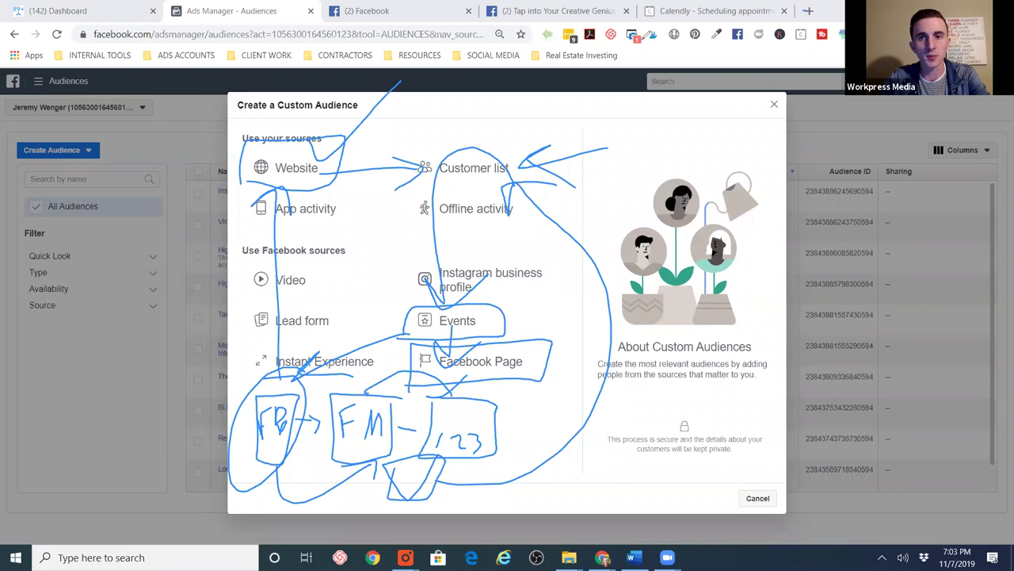
key("e")
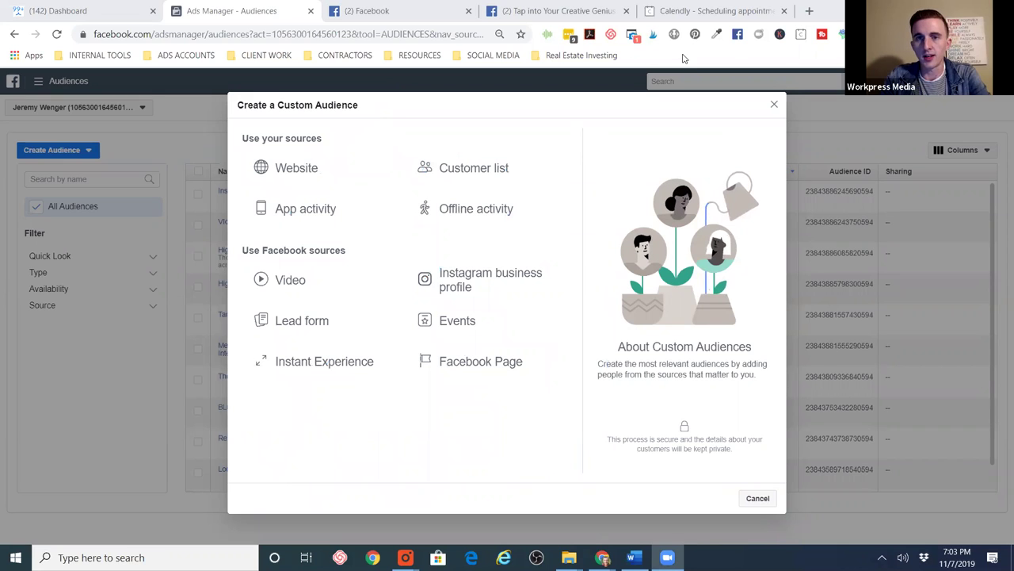
- Open pinterest.com in a new browser tab and look over the account's own profile page
left_click(809, 11)
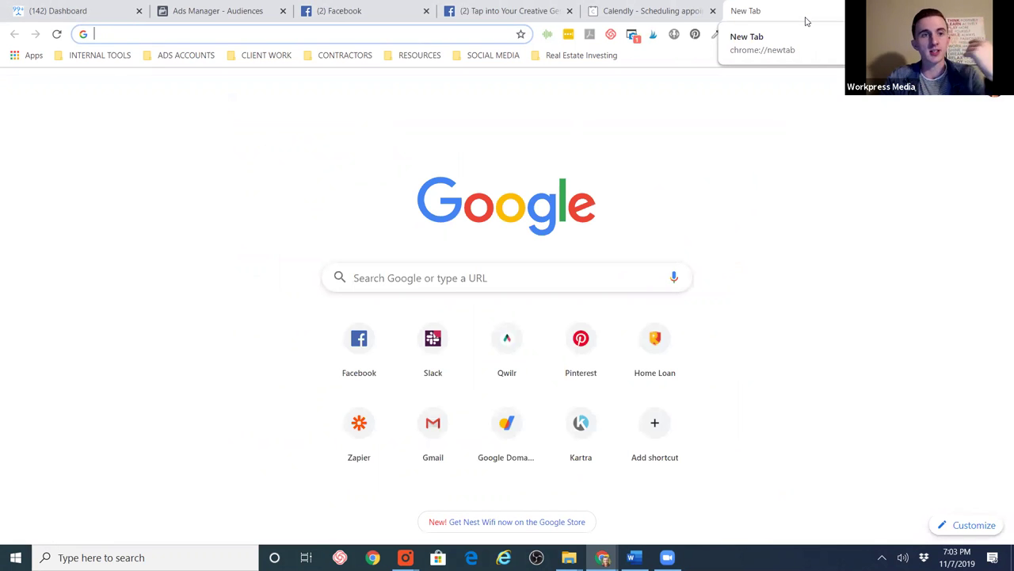
type("pinterest.com")
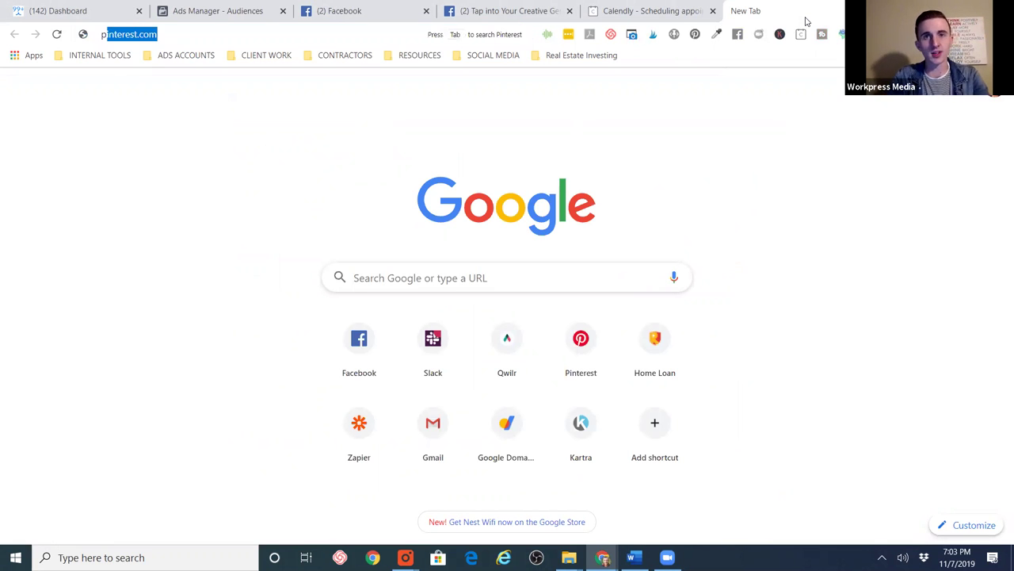
key("Return")
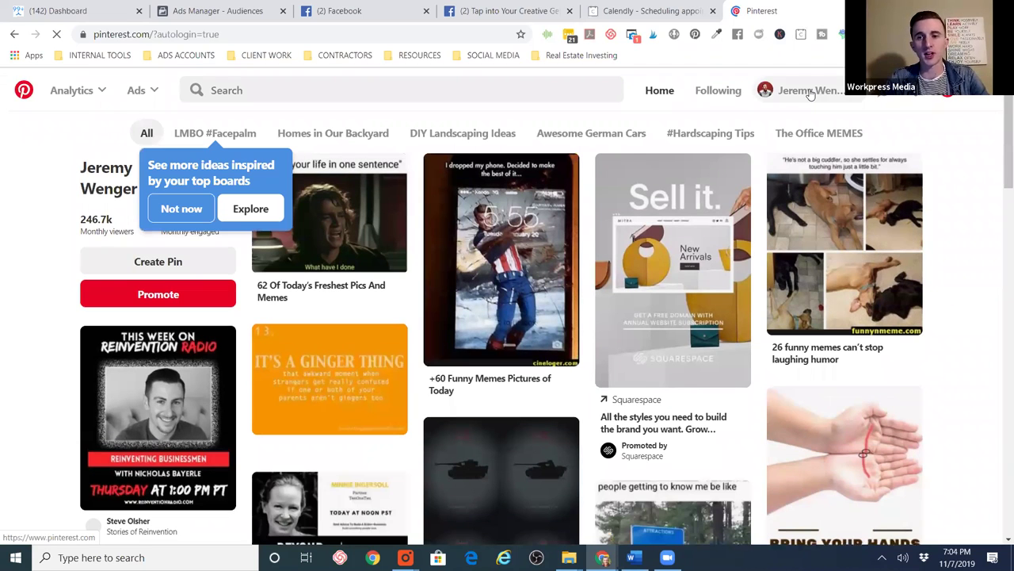
left_click(810, 94)
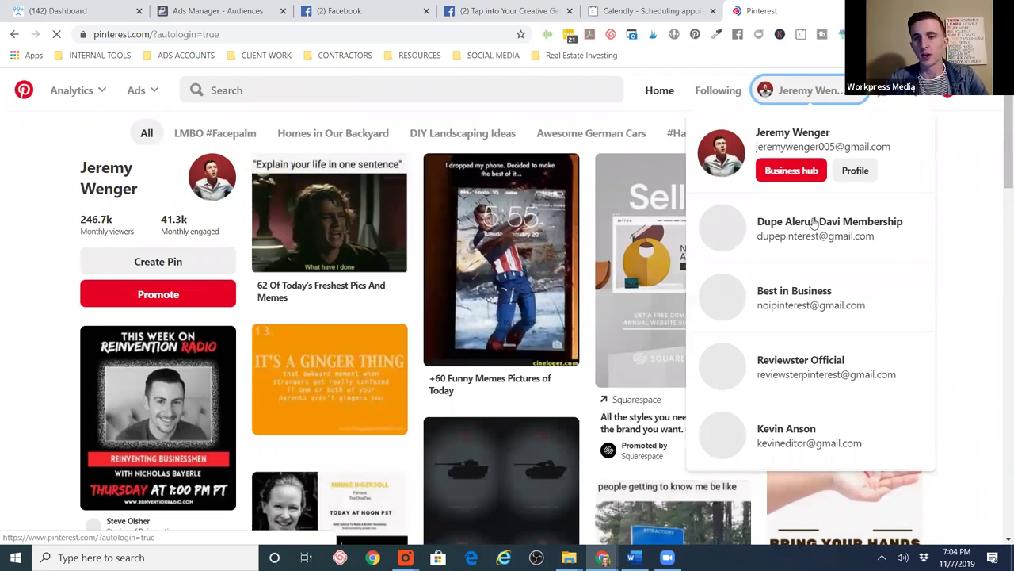
left_click(855, 172)
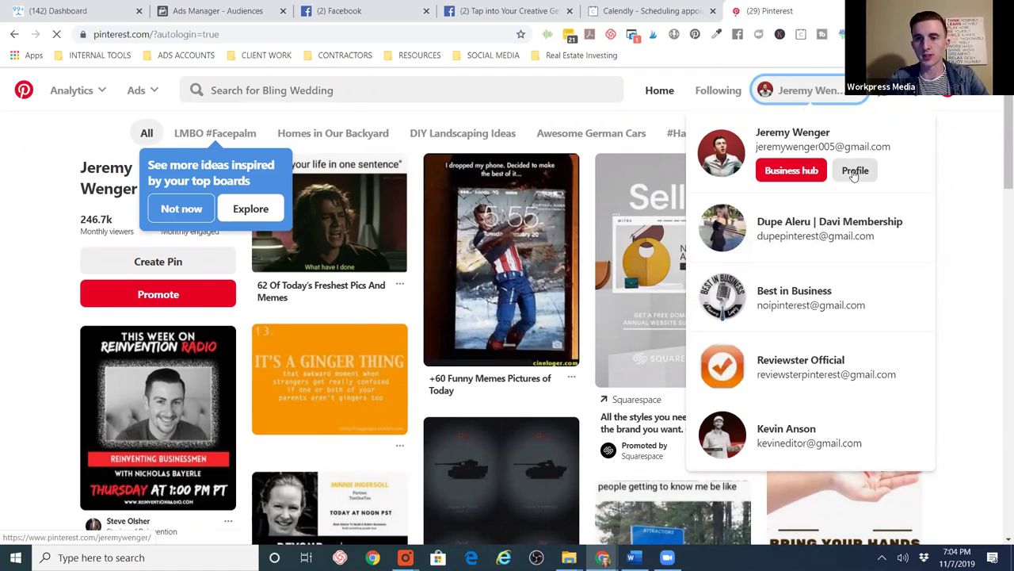
left_click(854, 172)
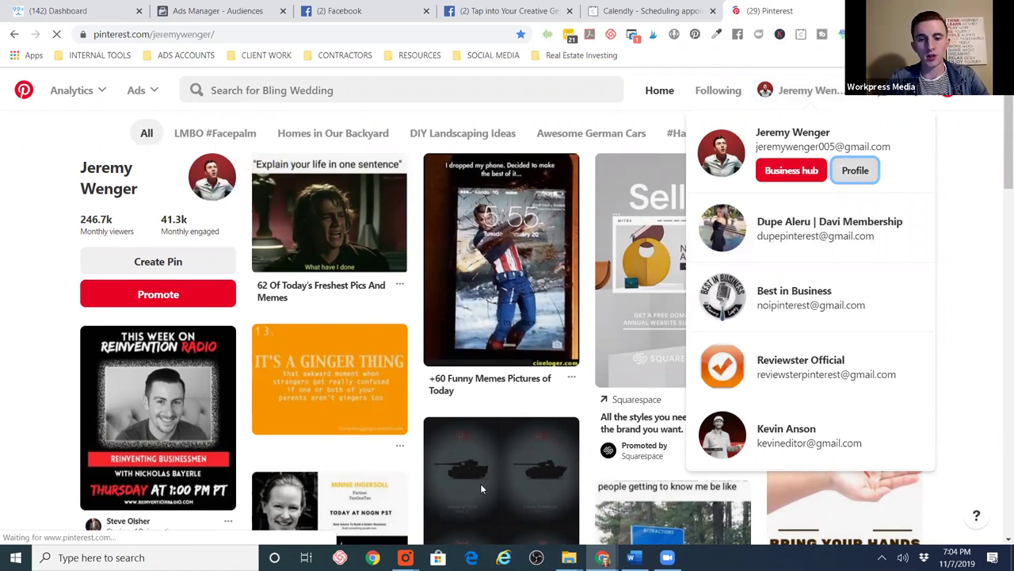
scroll(501, 424, "down", 2)
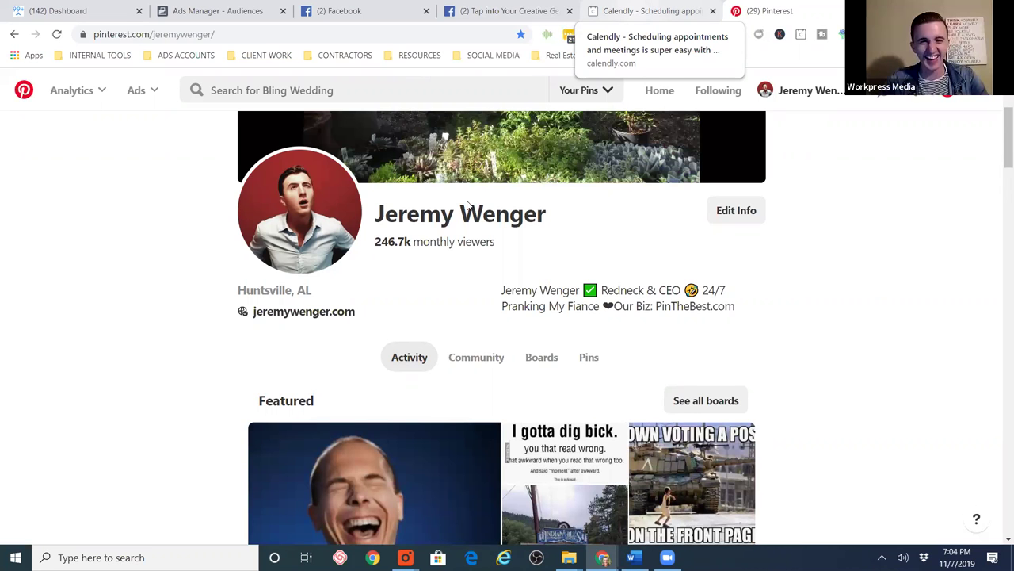
scroll(153, 244, "up", 3)
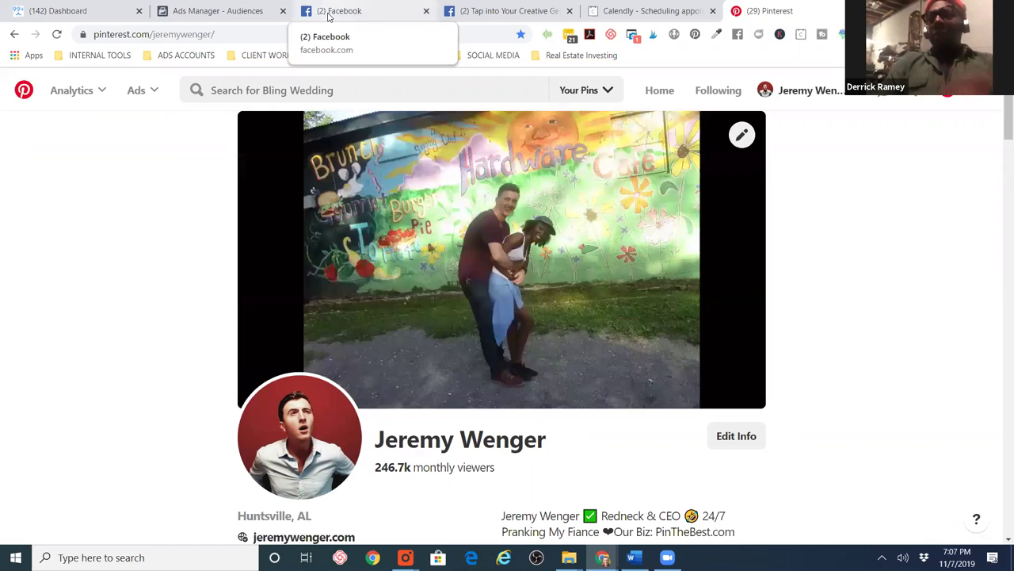
- Return to Ads Manager, outline the Instagram business profile source with an arrow beside it, and clear the markings
left_click(241, 15)
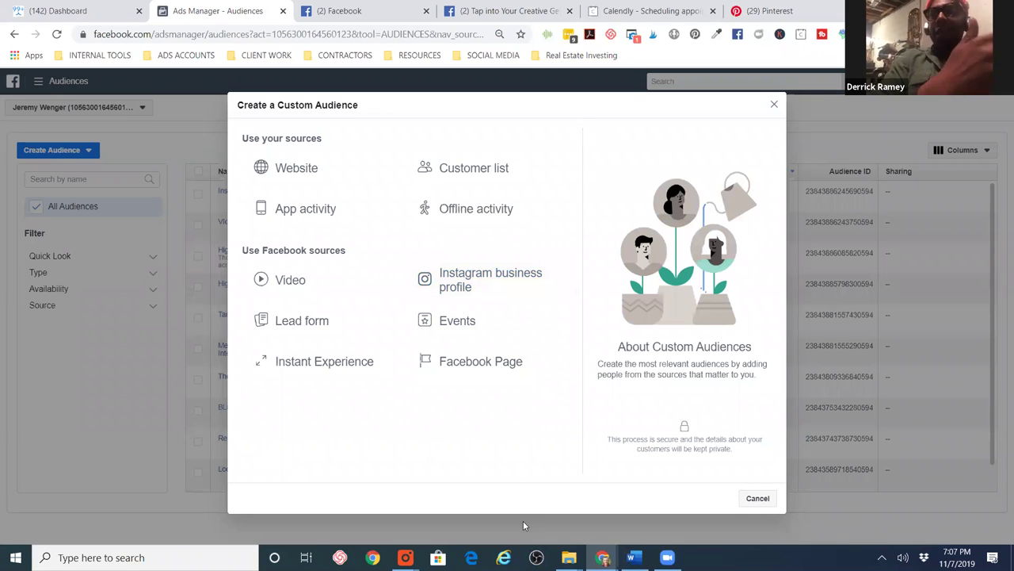
mouse_move(407, 299)
left_mouse_down()
mouse_move(564, 262)
mouse_move(526, 253)
left_mouse_up()
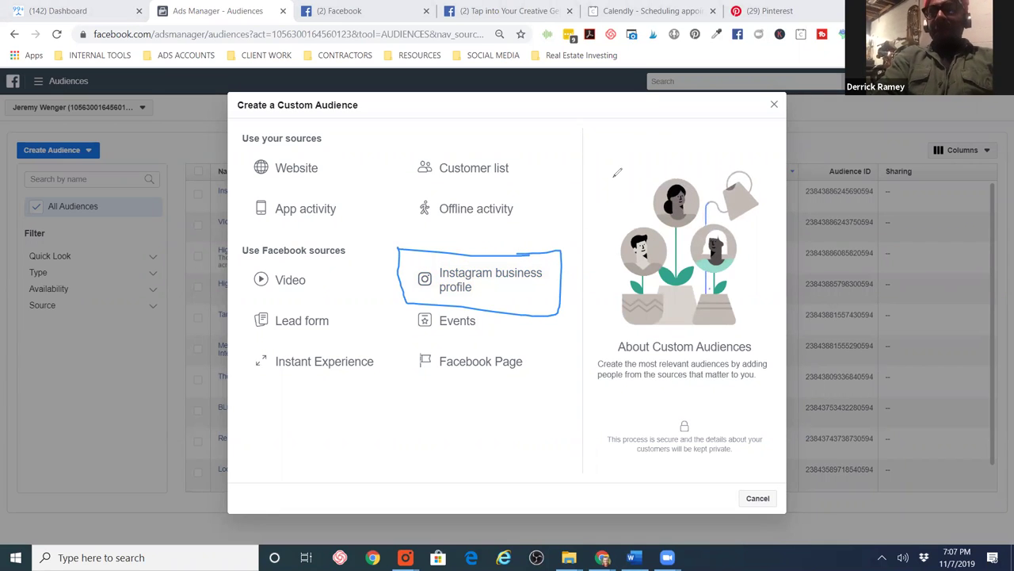
left_click_drag(576, 184, 618, 158)
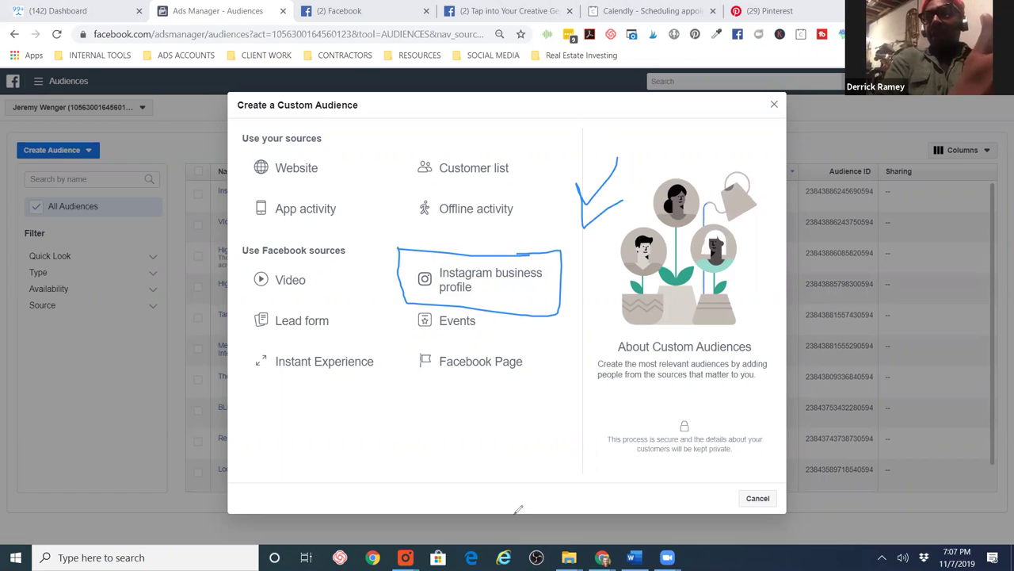
key("e")
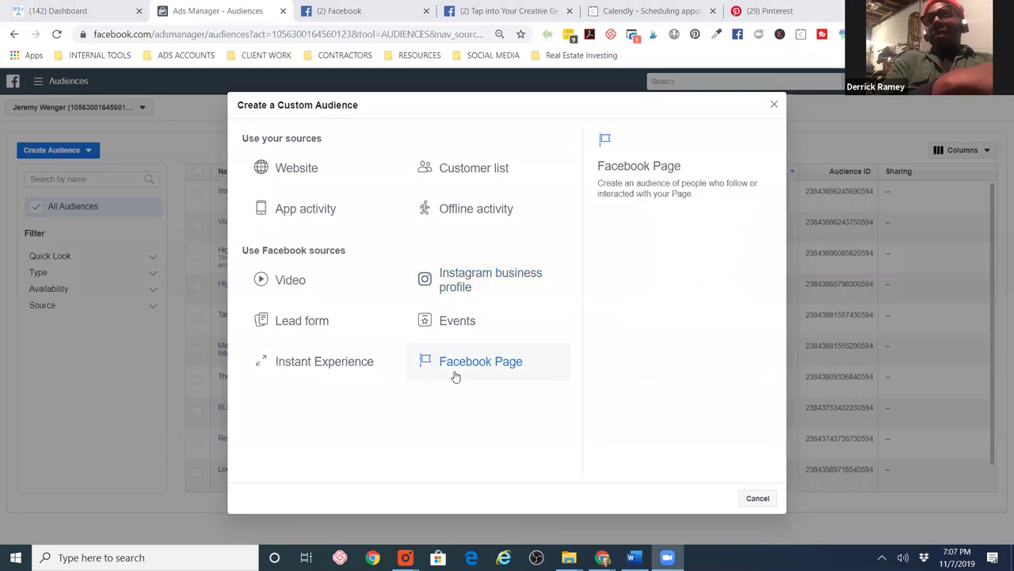
key("Escape")
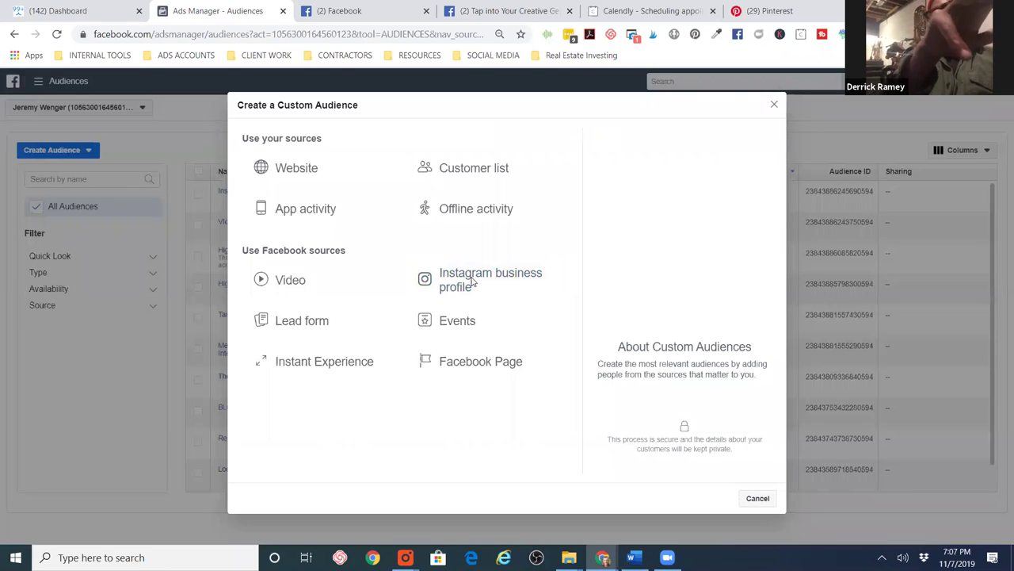
key("Escape")
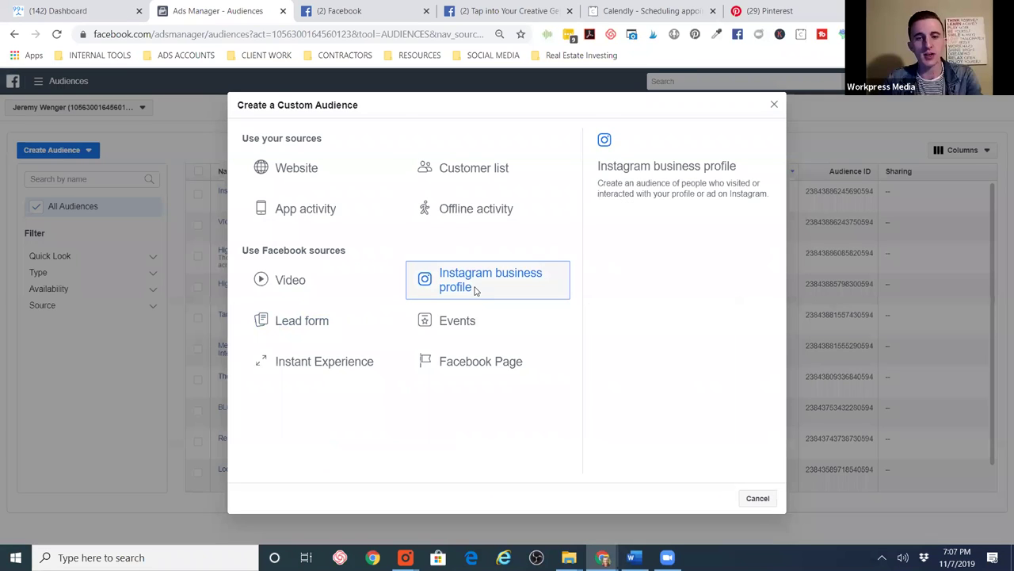
- Start an Instagram business profile custom audience and choose huntsvillehomedecor as its source account
left_click(476, 290)
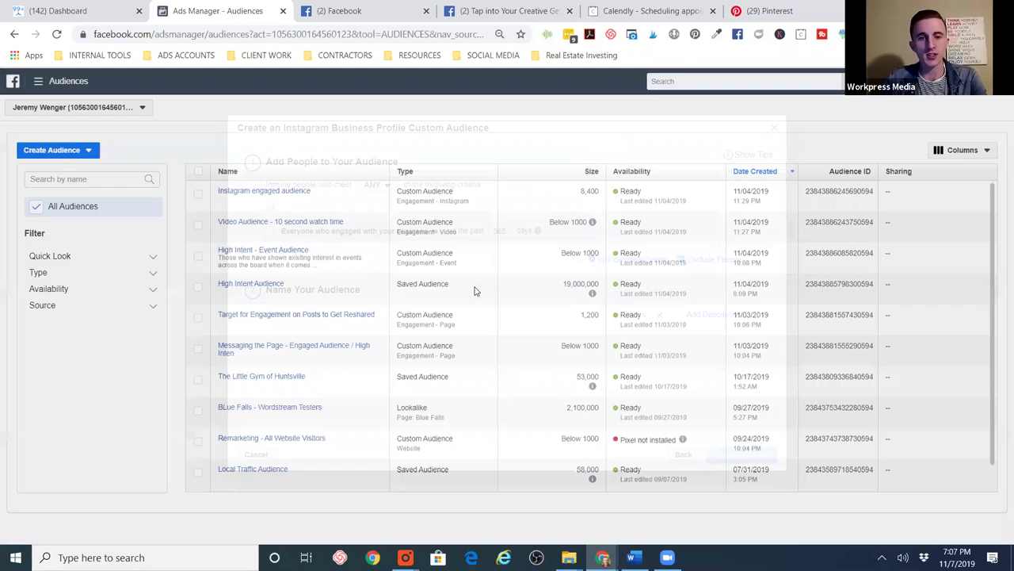
left_click(417, 236)
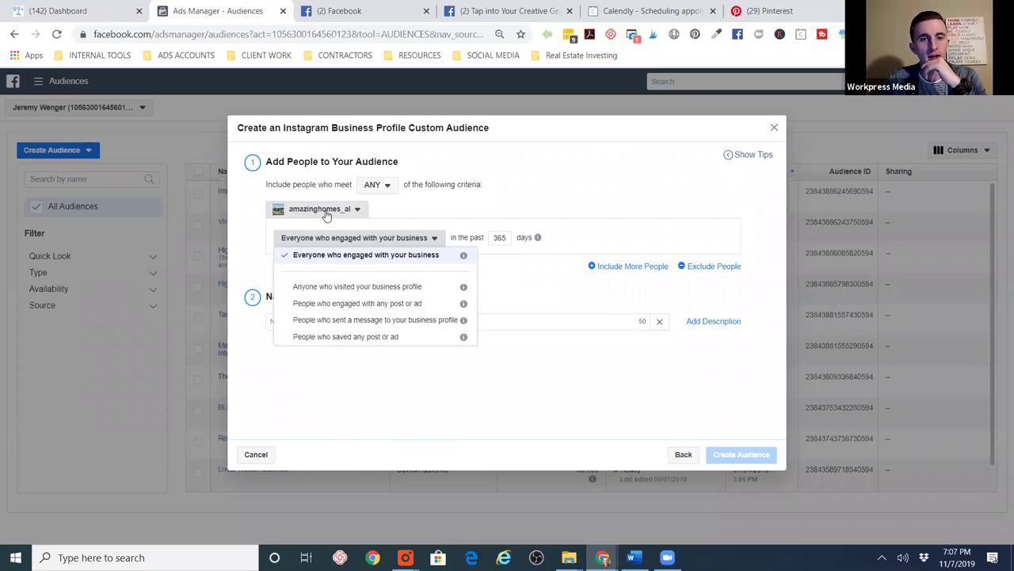
left_click(325, 213)
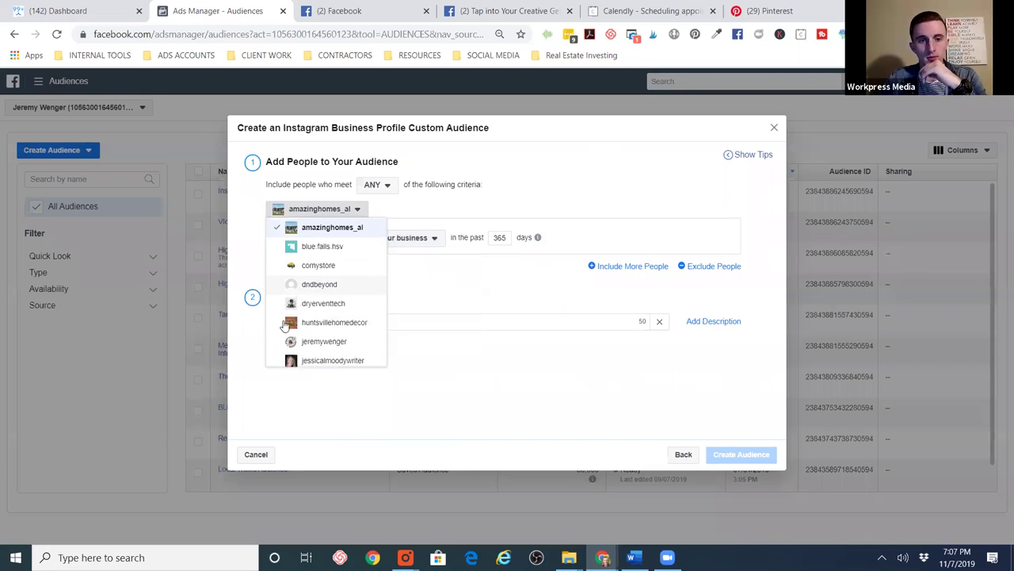
scroll(314, 323, "down", 1)
scroll(317, 319, "down", 2)
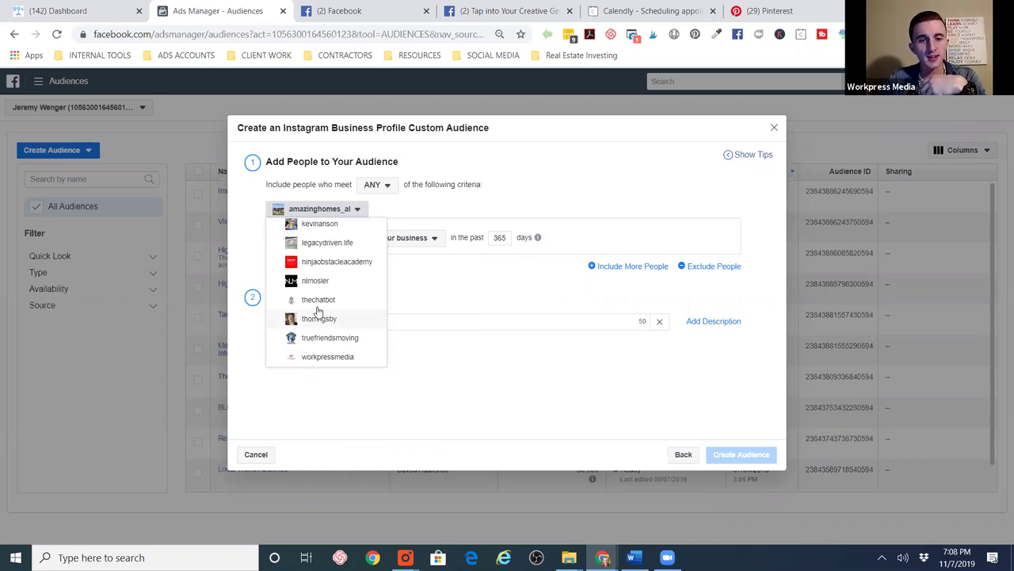
scroll(317, 312, "up", 3)
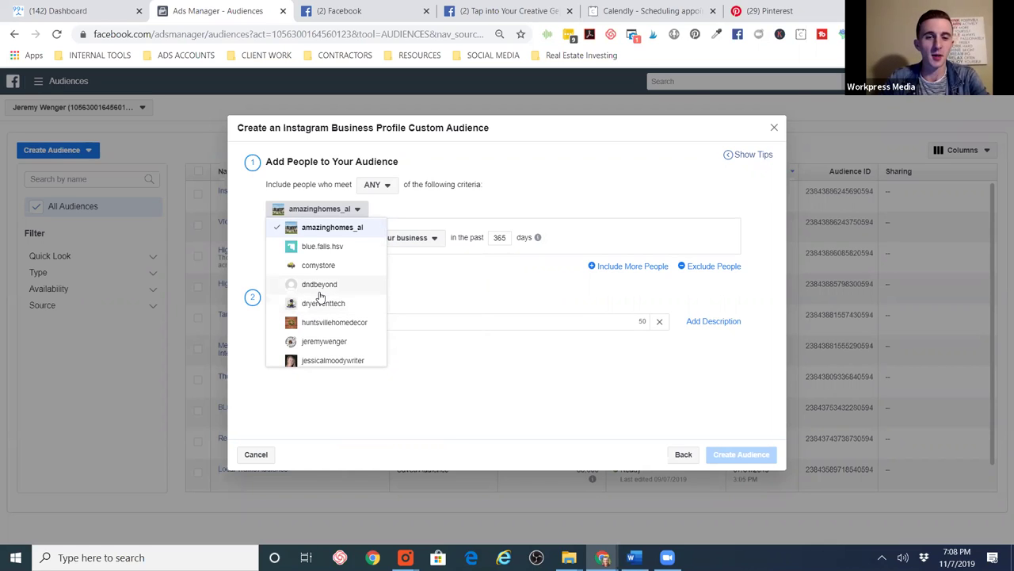
scroll(320, 296, "down", 4)
scroll(317, 288, "up", 4)
scroll(315, 290, "down", 3)
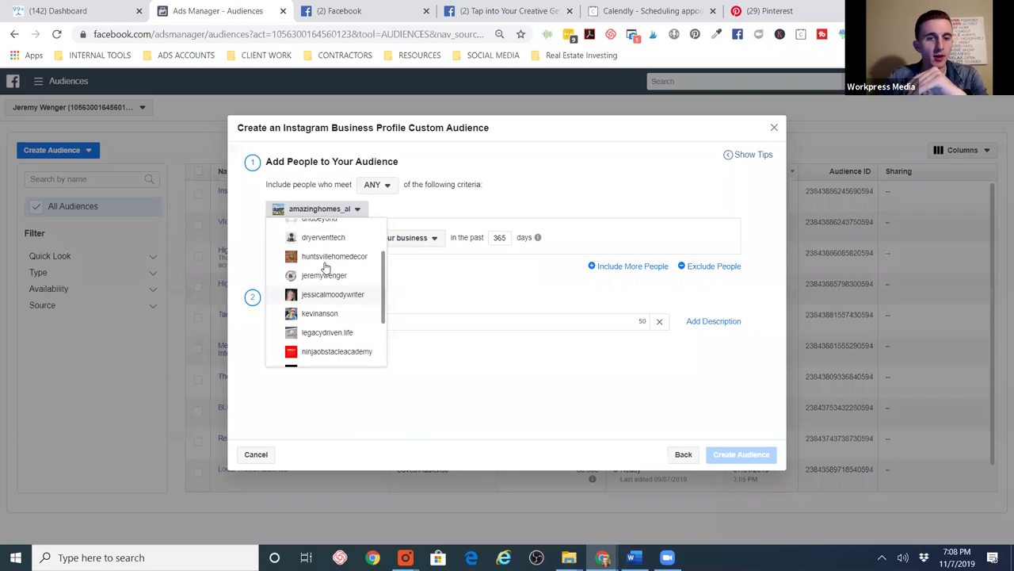
left_click(331, 257)
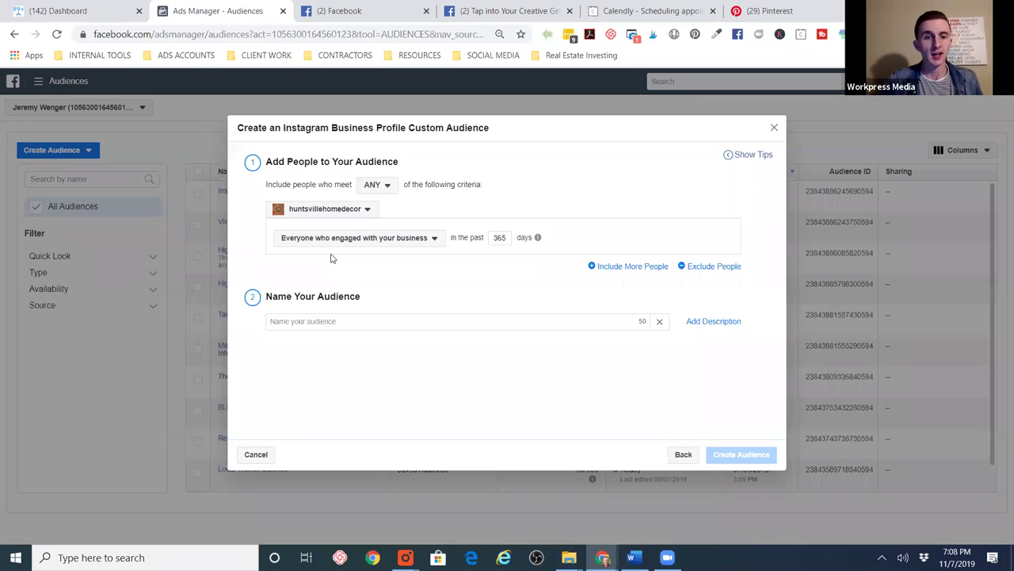
- Include anyone who visited the business profile and add a second rule for people who sent a message to it
left_click(367, 242)
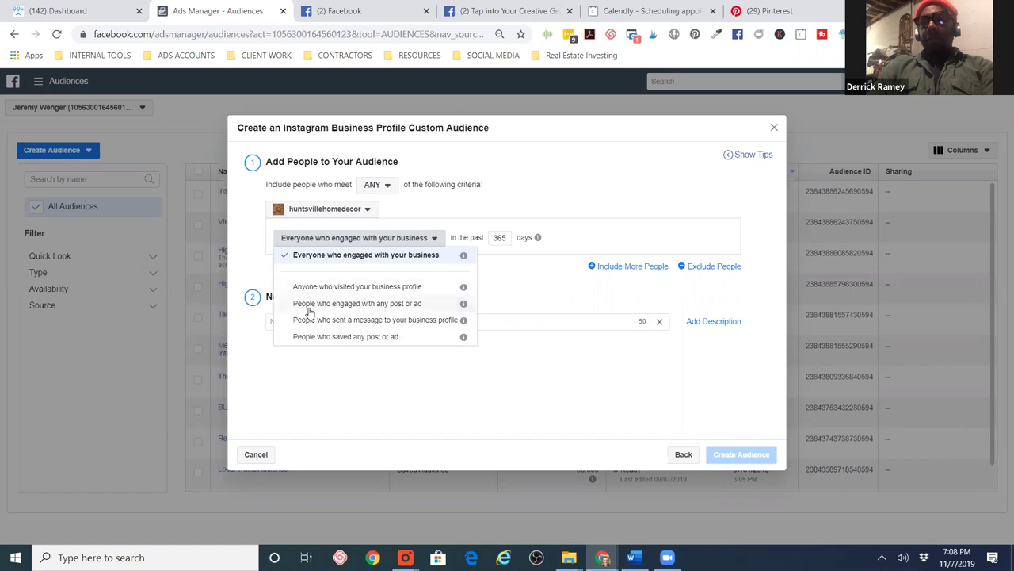
left_click(385, 286)
left_click(634, 266)
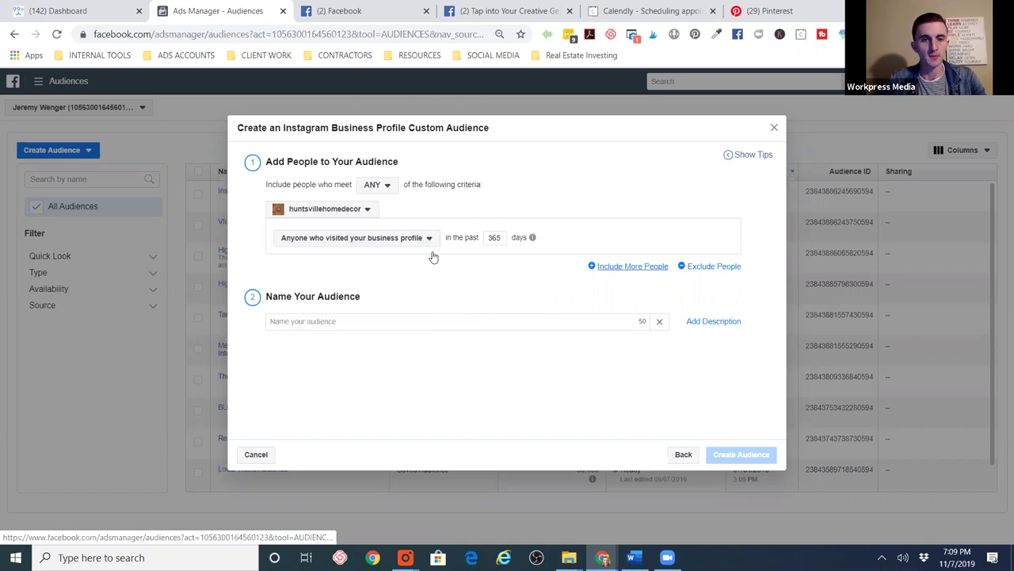
left_click(325, 287)
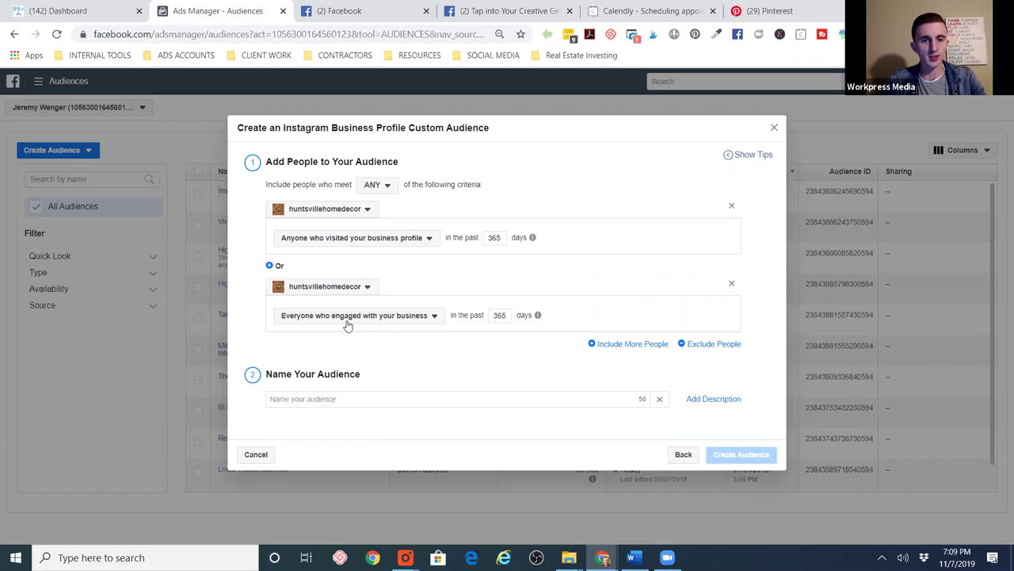
left_click(347, 318)
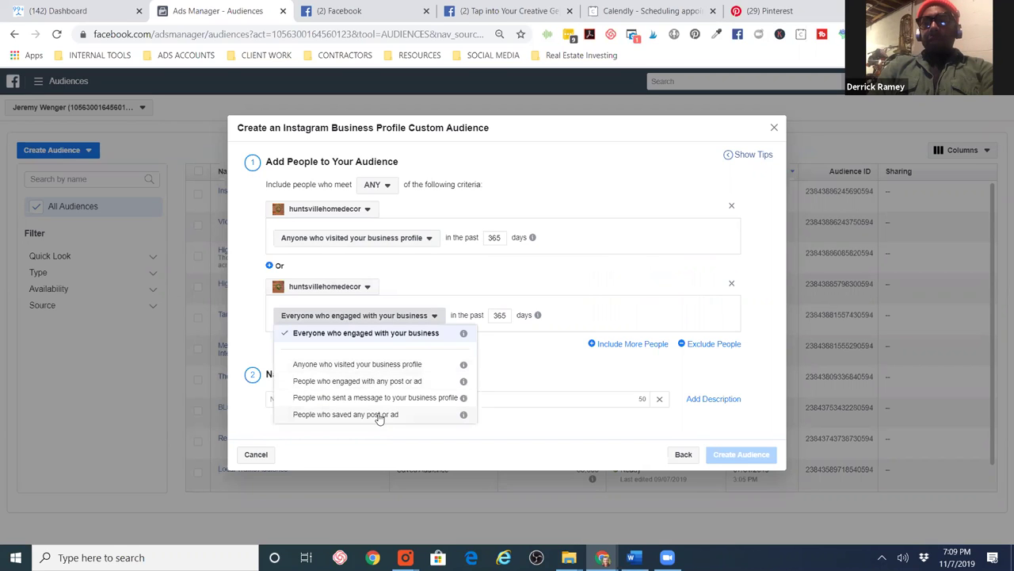
left_click(391, 397)
left_click(429, 398)
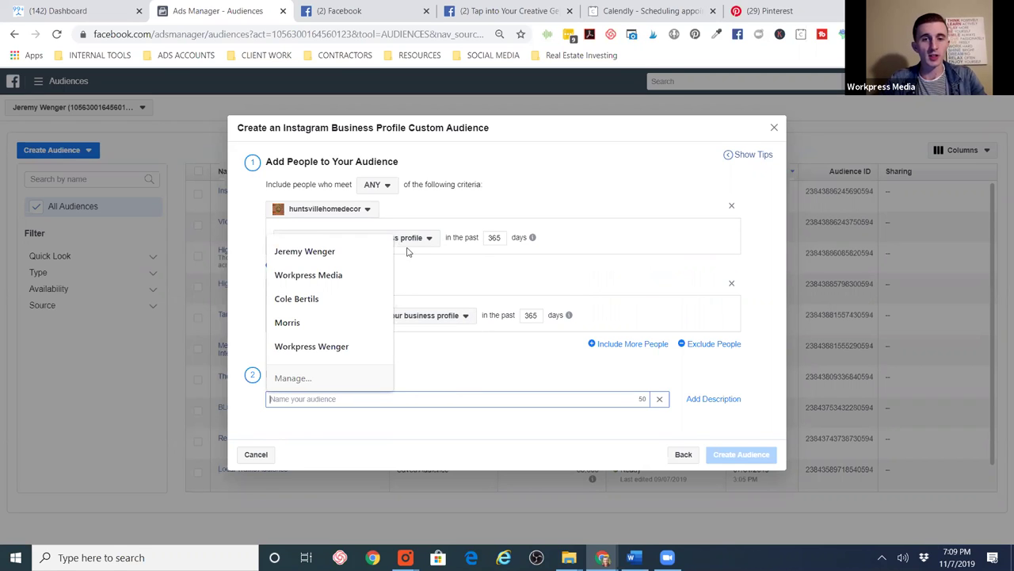
- Dismiss the audience name suggestions, glance at the Facebook event page, and return to the Ads Manager audiences
left_click(508, 180)
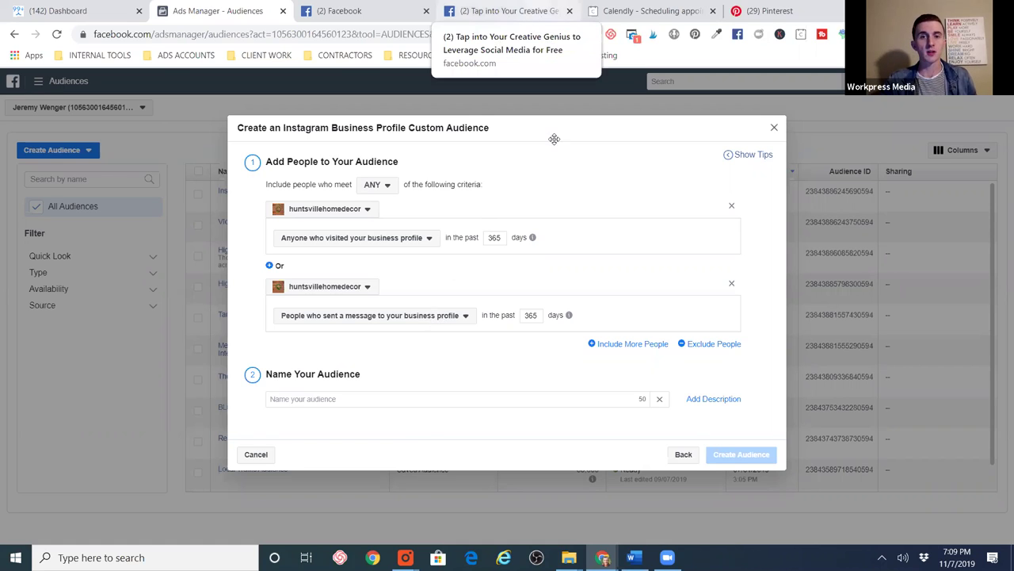
left_click(496, 11)
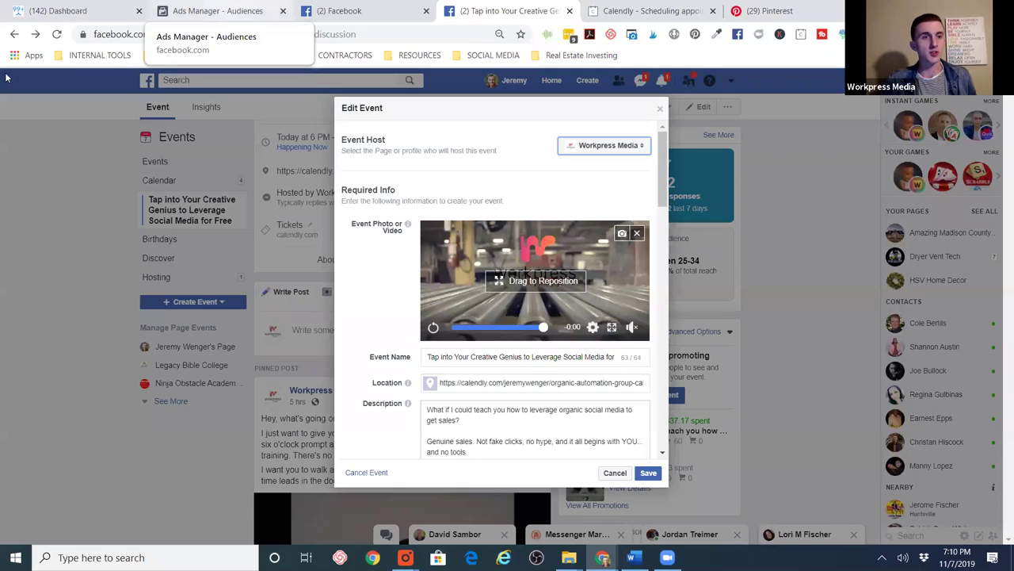
left_click(237, 11)
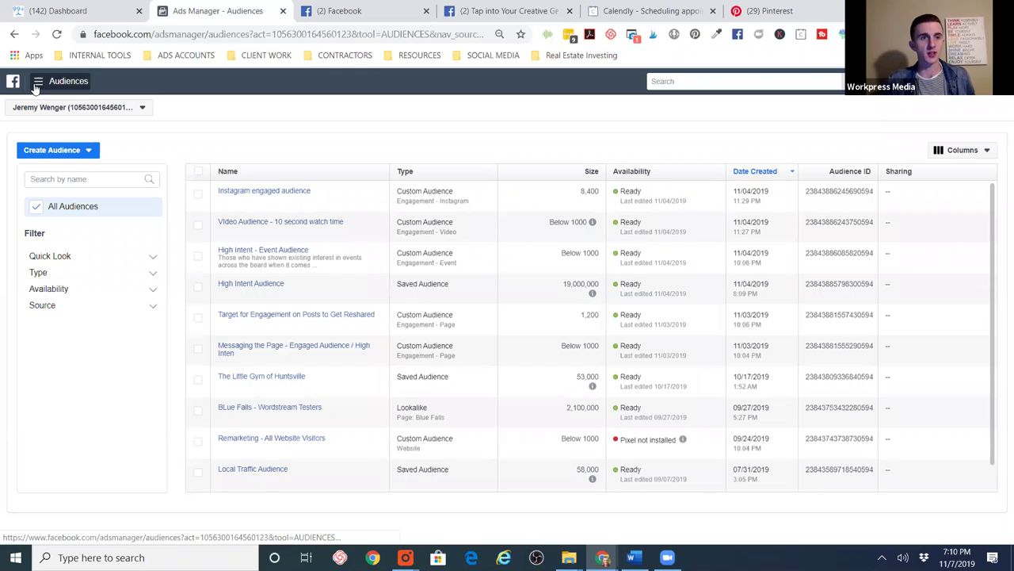
- Go to the campaigns in Ads Manager and open the ad sets of the $38 "Event: Tap into Your Creative Genius" campaign
left_click(37, 82)
left_click(29, 165)
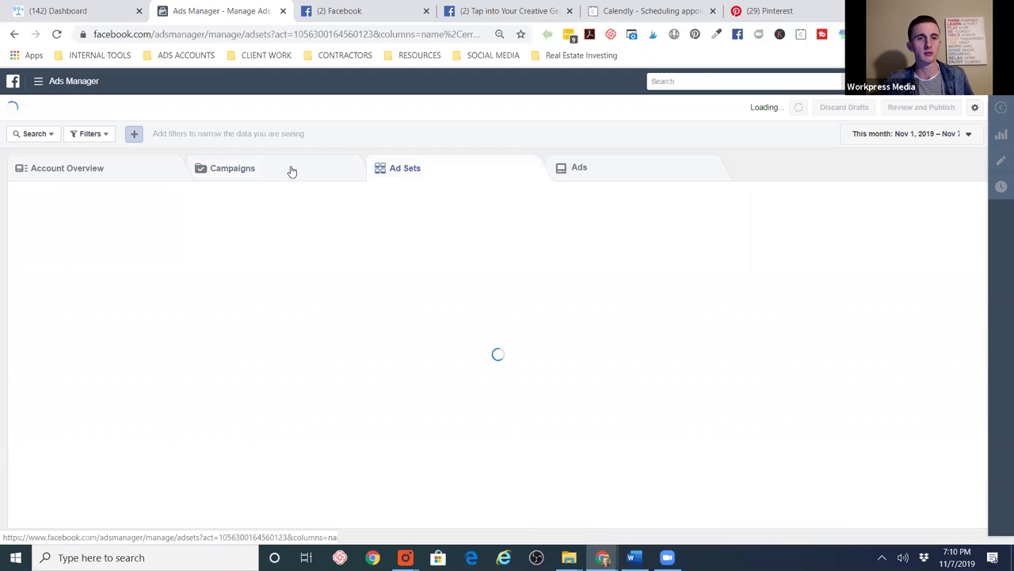
left_click(292, 171)
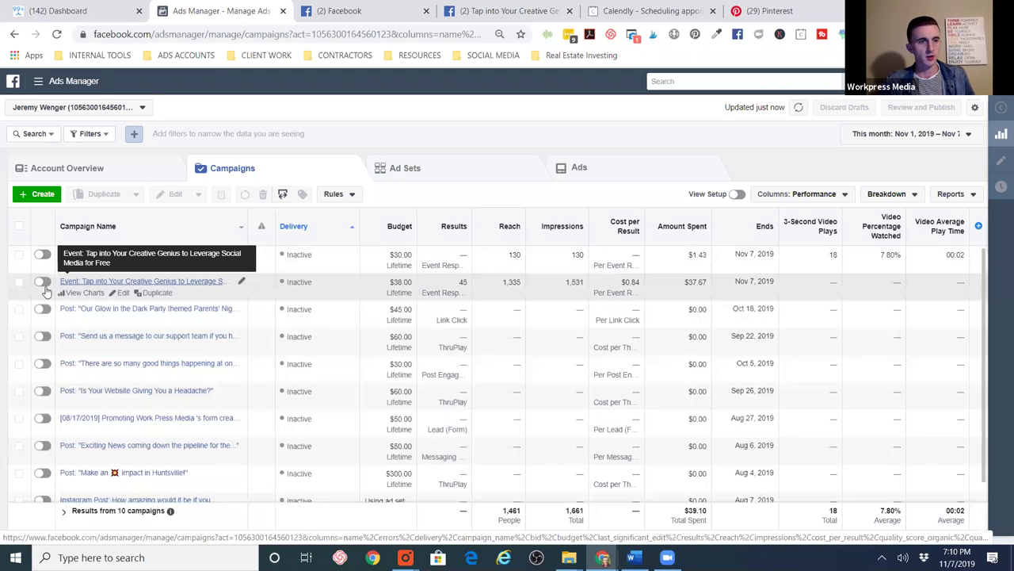
left_click(100, 285)
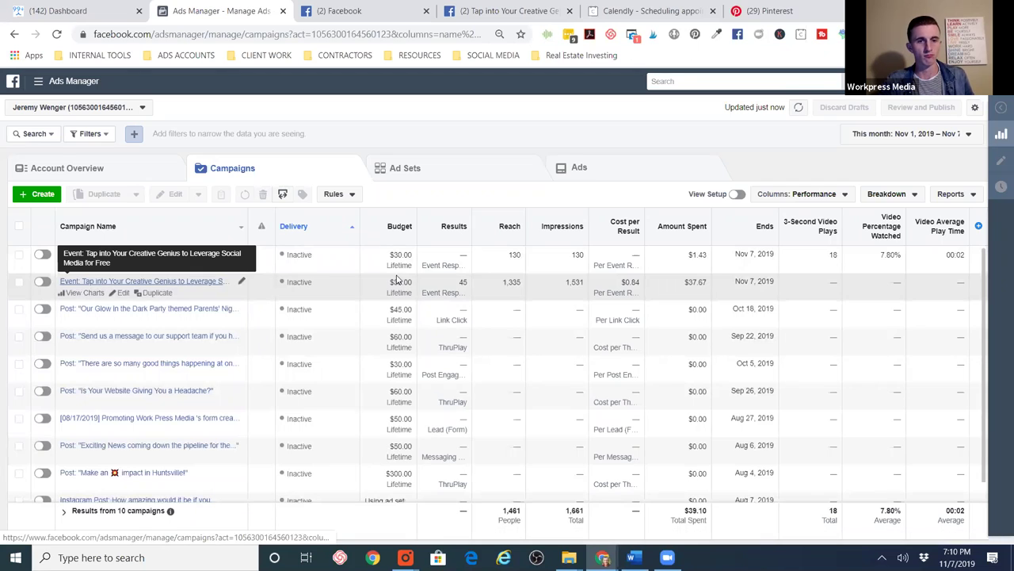
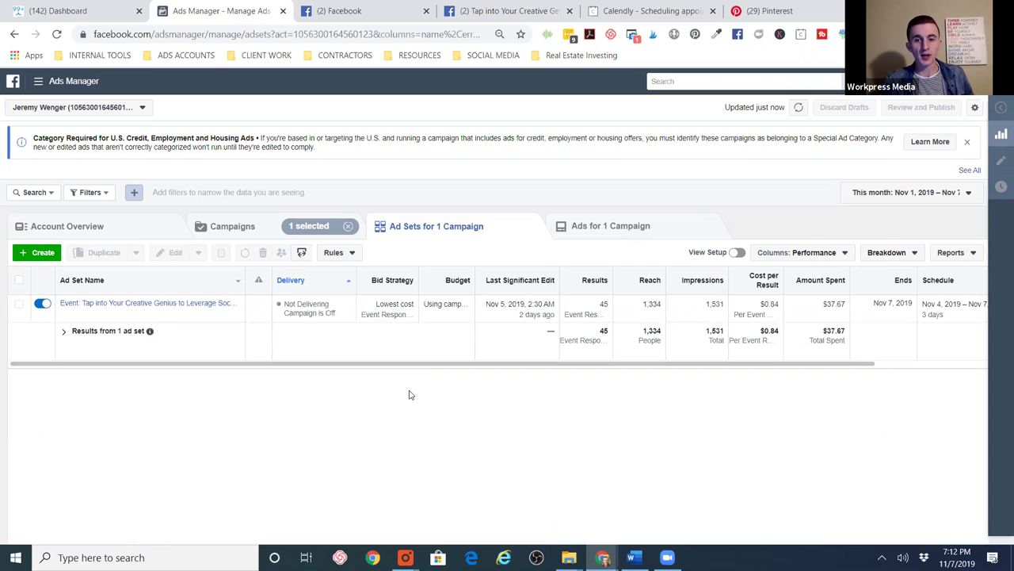
- Switch to the Facebook event page and review its responses and audience insights
left_click(516, 11)
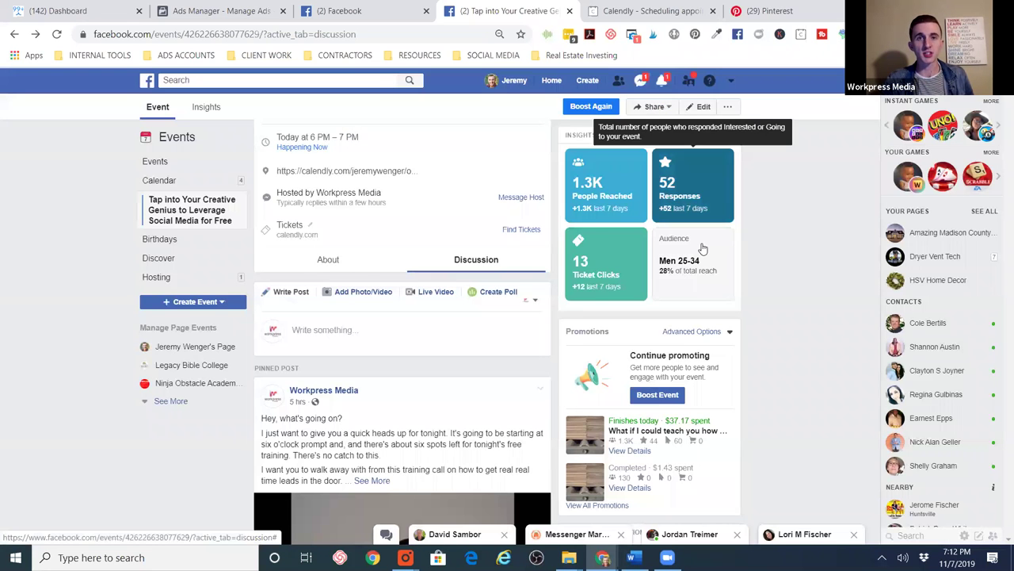
mouse_move(702, 249)
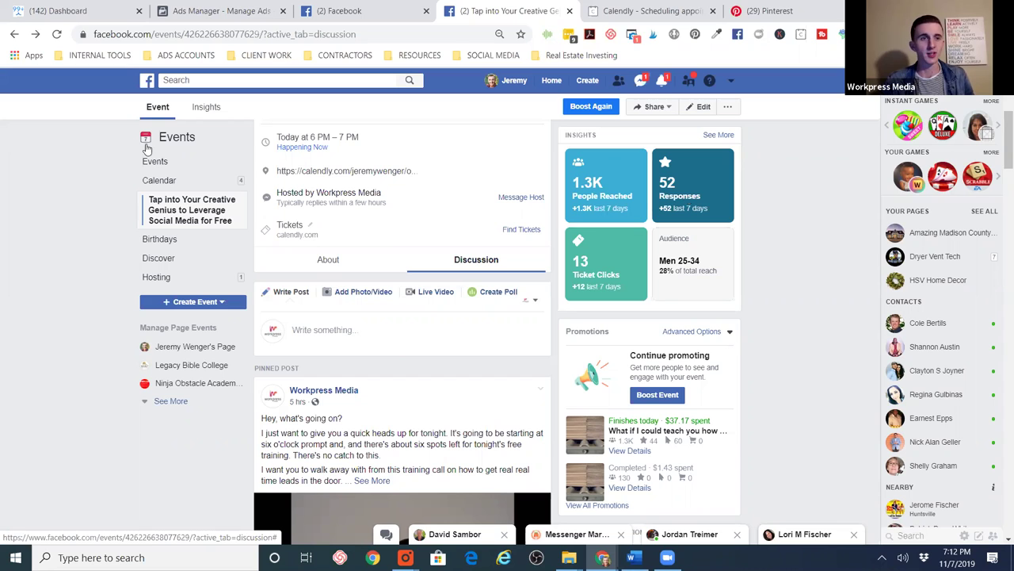
- Switch to ManyChat, look over the Dryer Vent Tech dashboard, and open the bot's growth tools
left_click(54, 13)
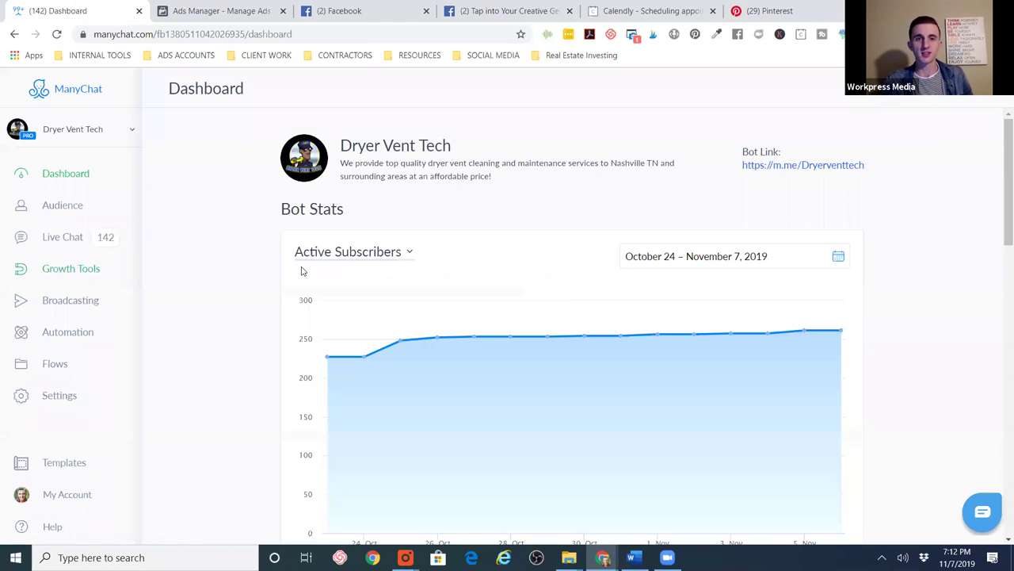
scroll(301, 267, "down", 3)
scroll(301, 268, "down", 5)
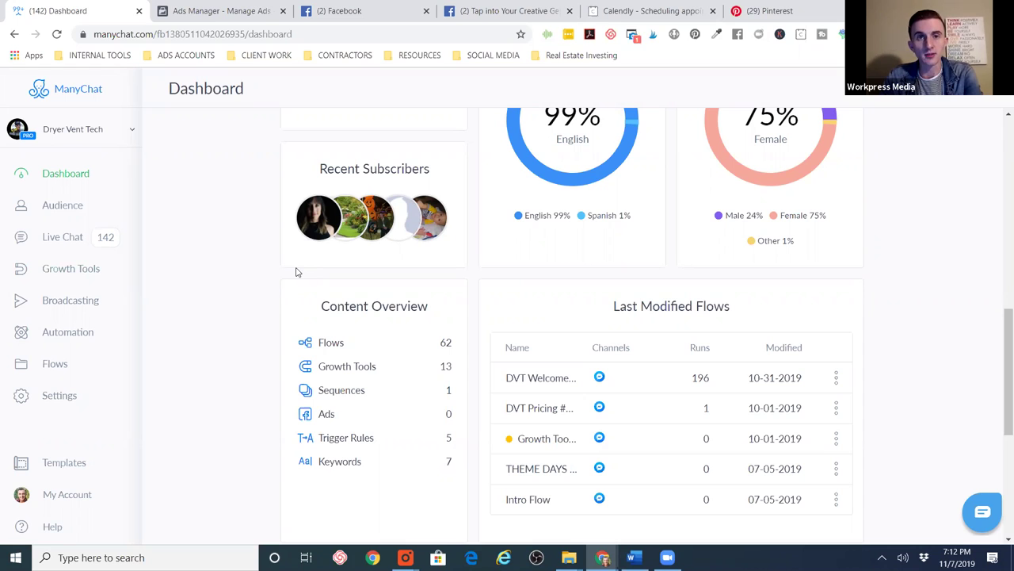
left_click(79, 273)
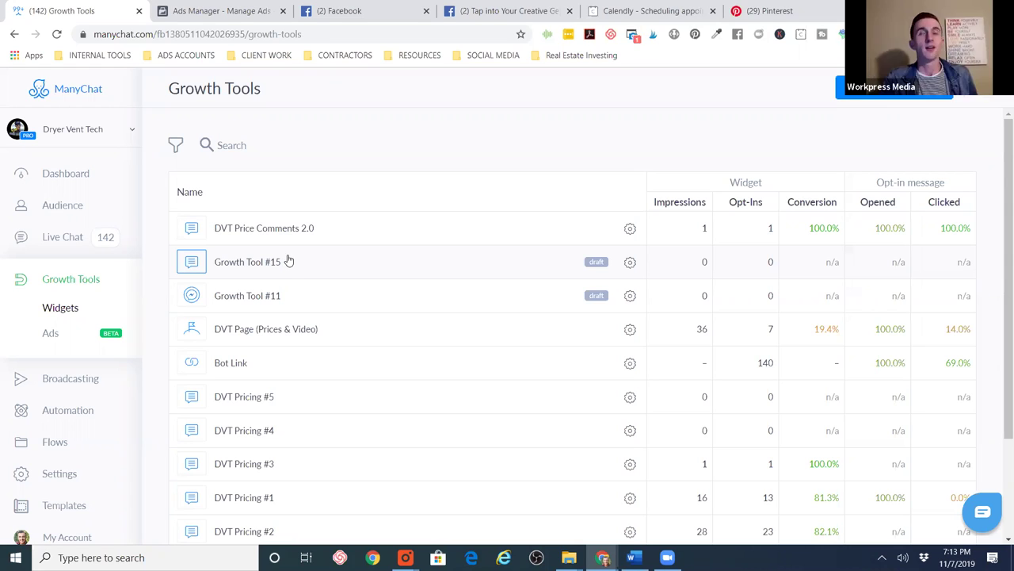
- Glance at the Facebook event page, return to ManyChat, and open the main menu automation
left_click(511, 11)
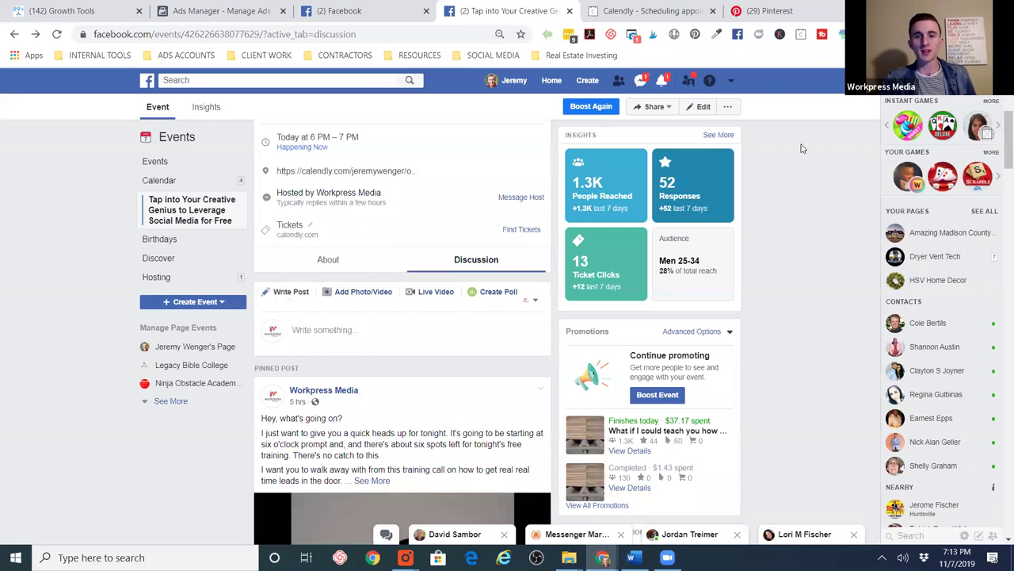
left_click(56, 16)
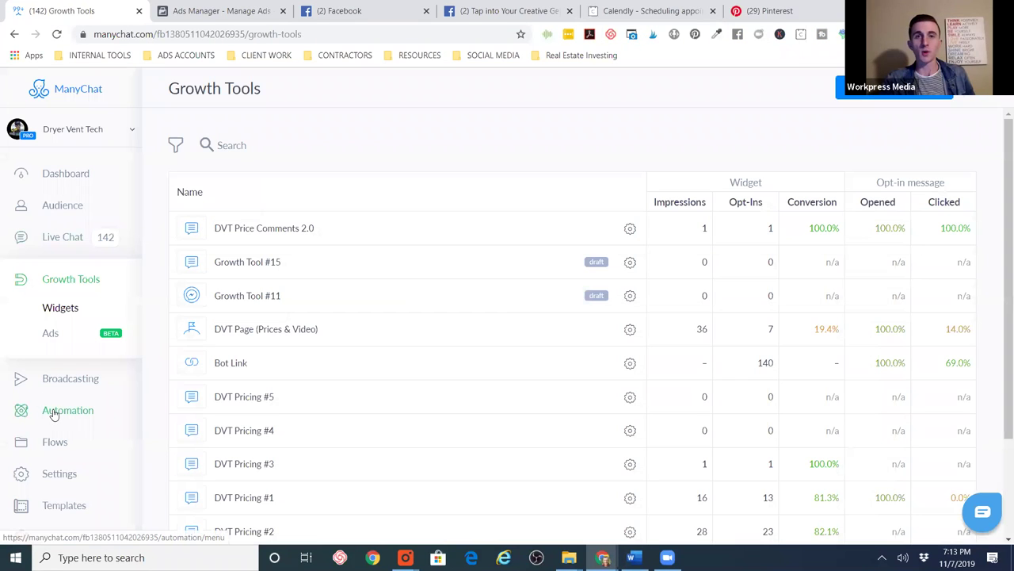
left_click(54, 414)
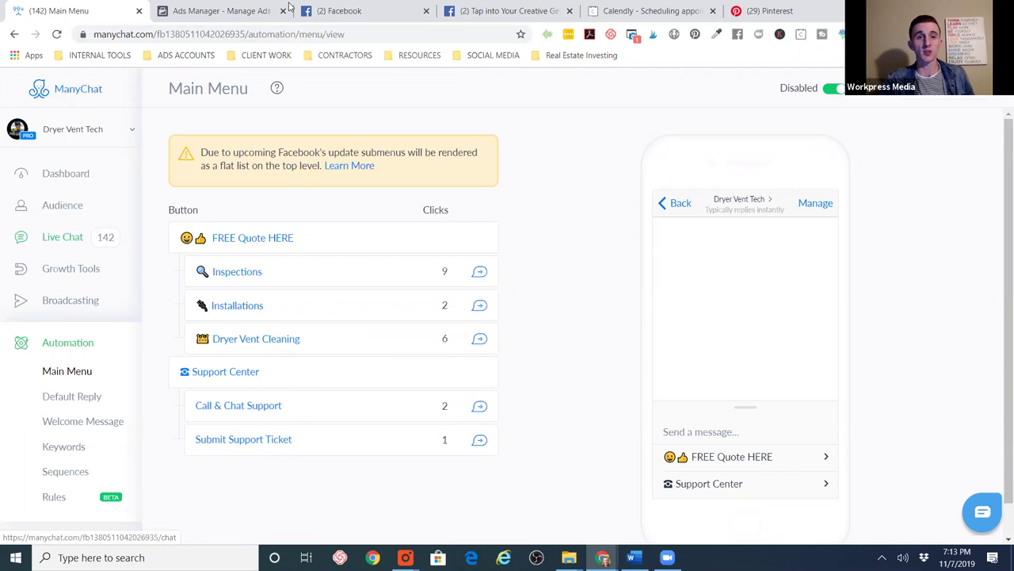
- Return to the Facebook event and look through its discussion posts to the chatbot case study interview video
left_click(357, 11)
left_click(530, 11)
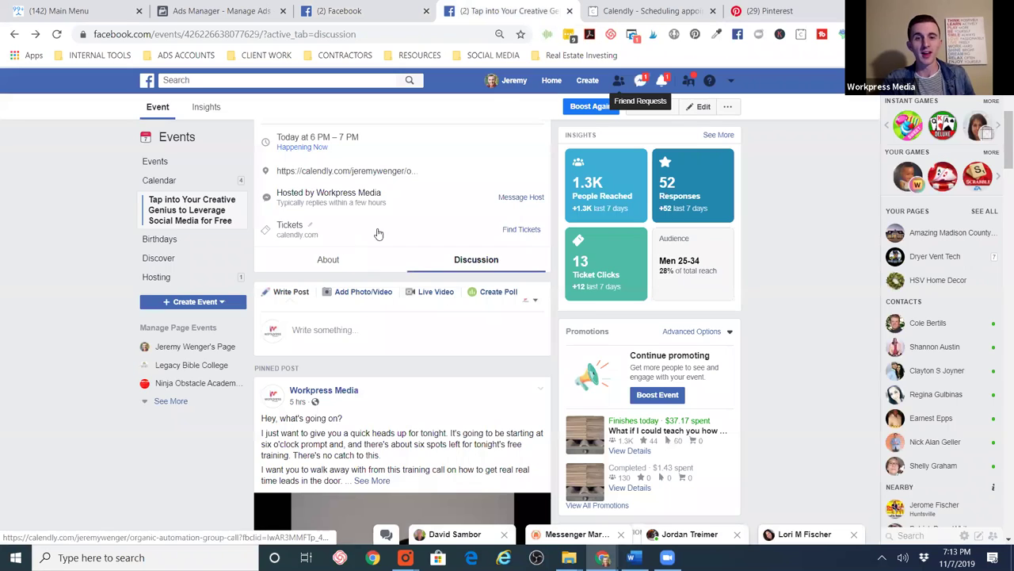
scroll(372, 301, "down", 5)
scroll(370, 307, "down", 10)
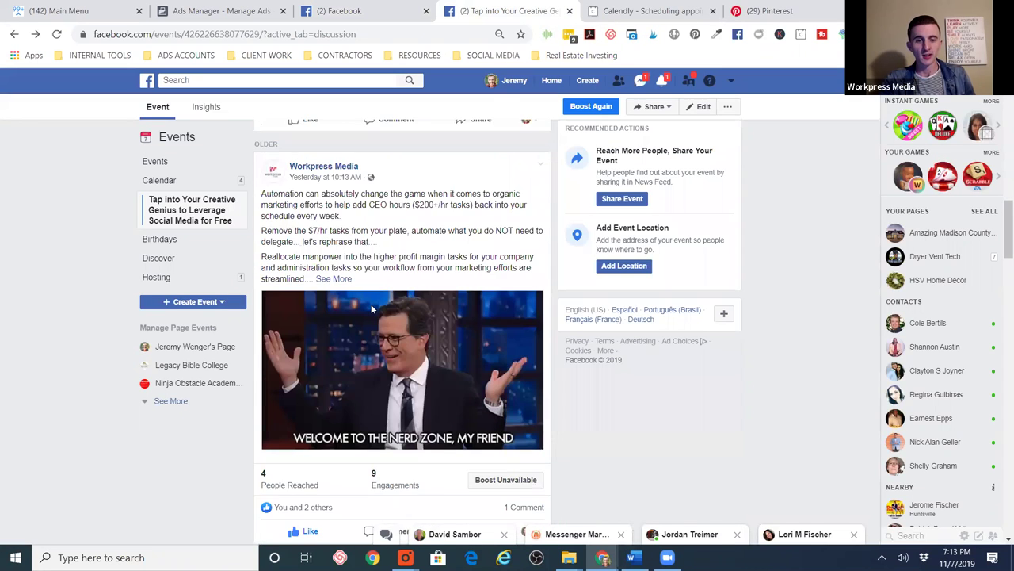
scroll(371, 306, "down", 10)
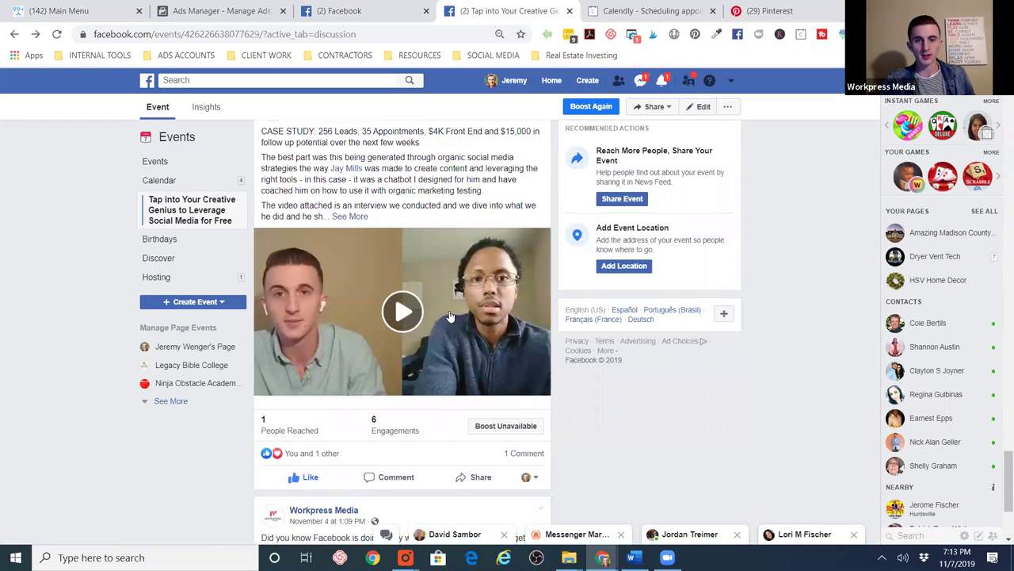
mouse_move(479, 330)
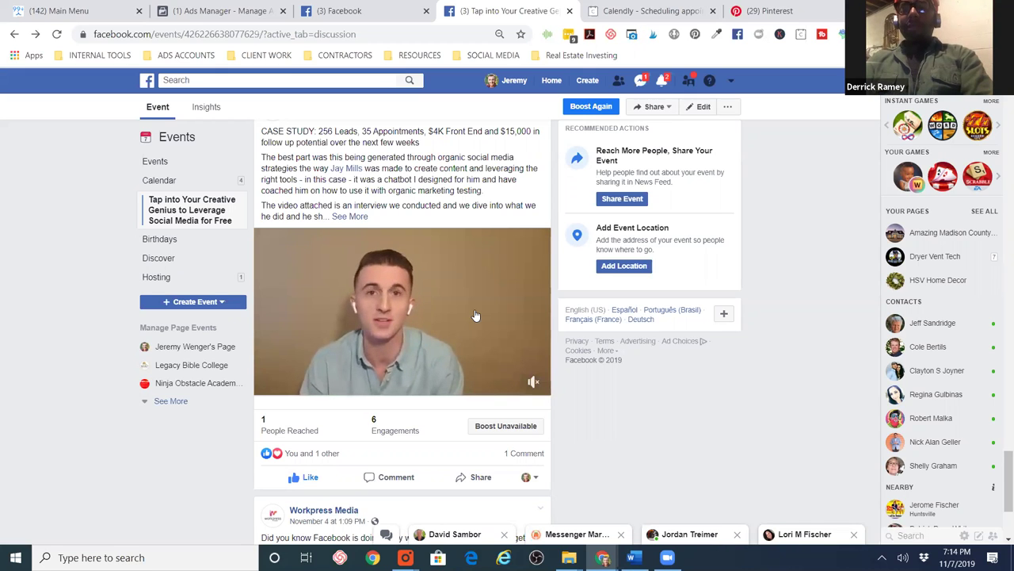
- Switch to ManyChat, preview the main menu's FREE Quote HERE submenu and back out of it, and reopen the growth tools
left_click(87, 11)
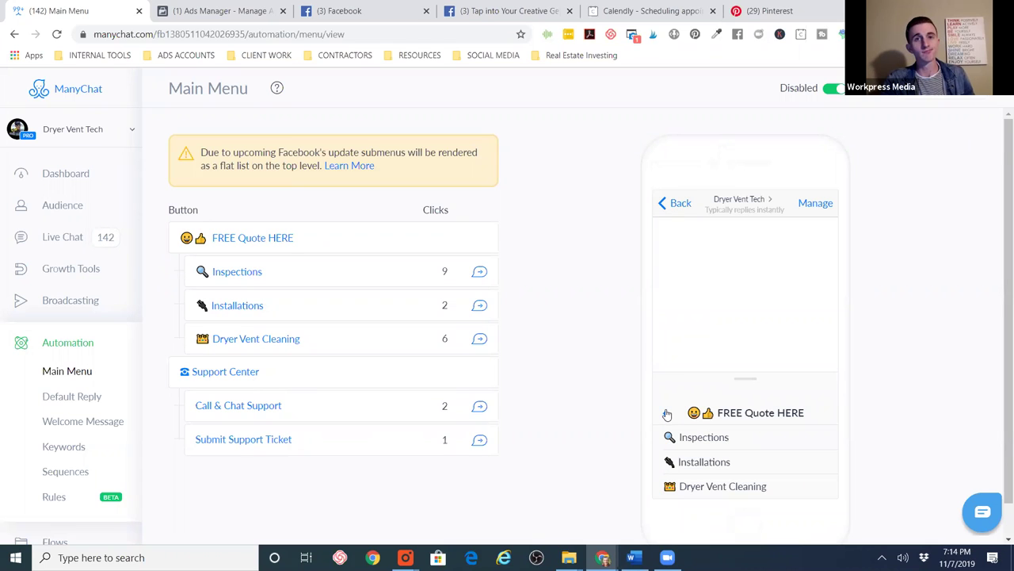
left_click(667, 414)
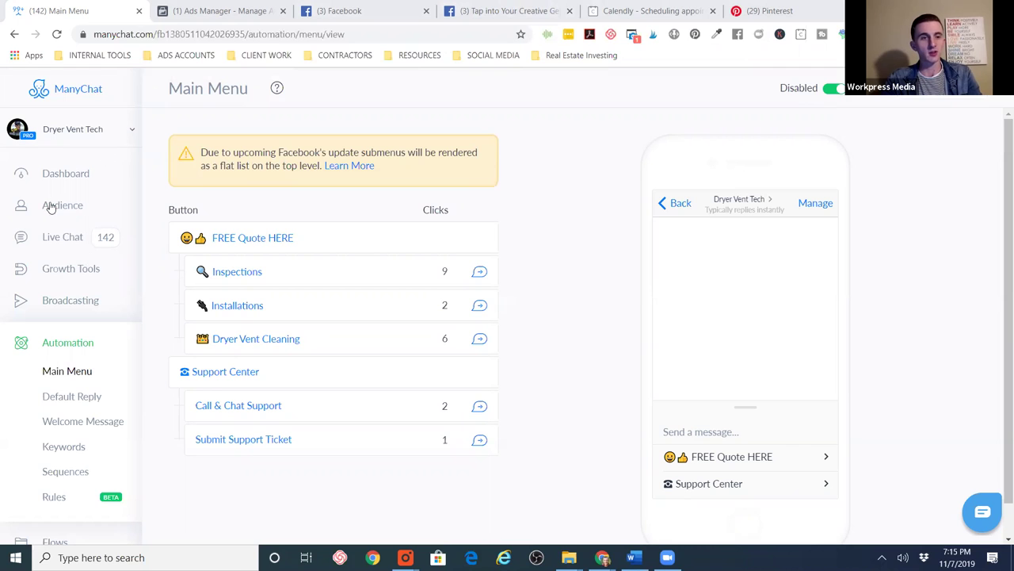
left_click(62, 273)
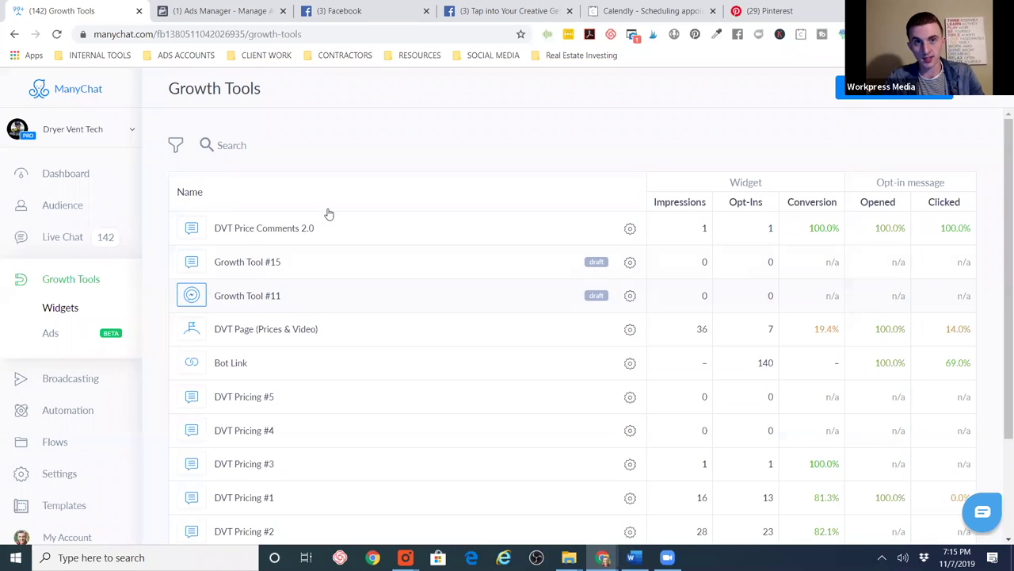
- Glance at Ads Manager, return to ManyChat, and examine the bot's available integrations, including Shopify, ActiveCampaign, MailChimp, HubSpot and ConvertKit
left_click(215, 11)
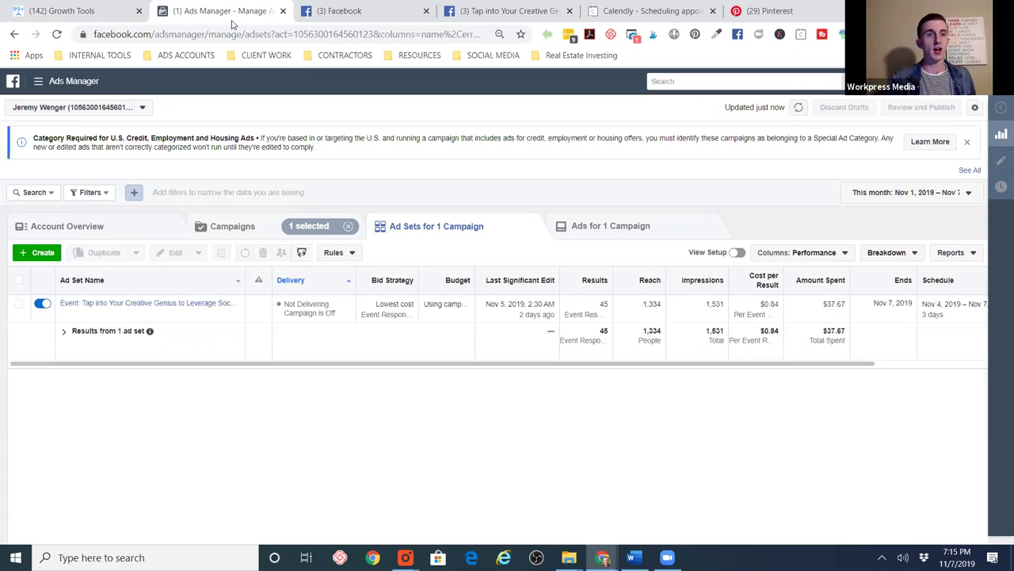
left_click(76, 15)
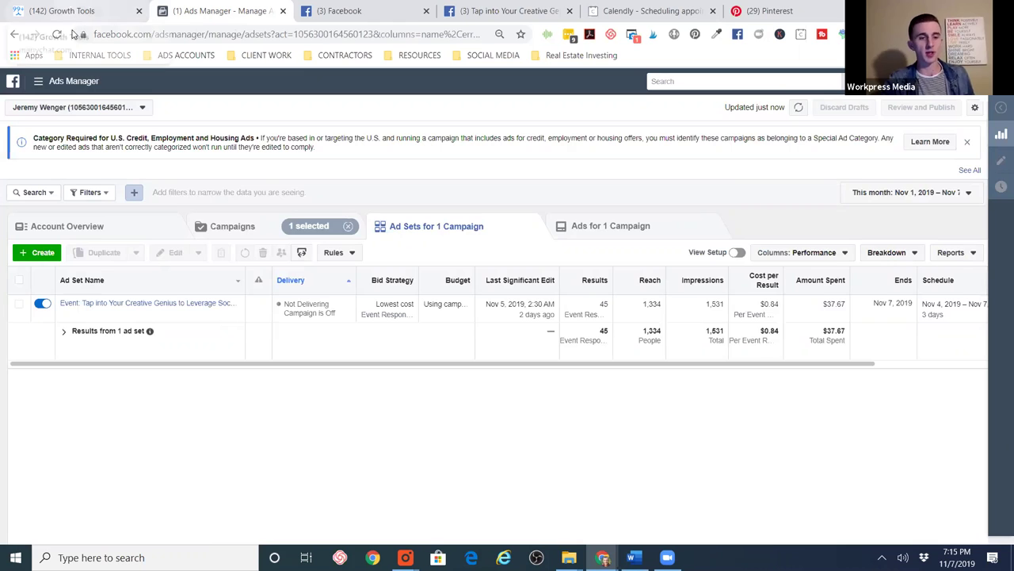
left_click(57, 478)
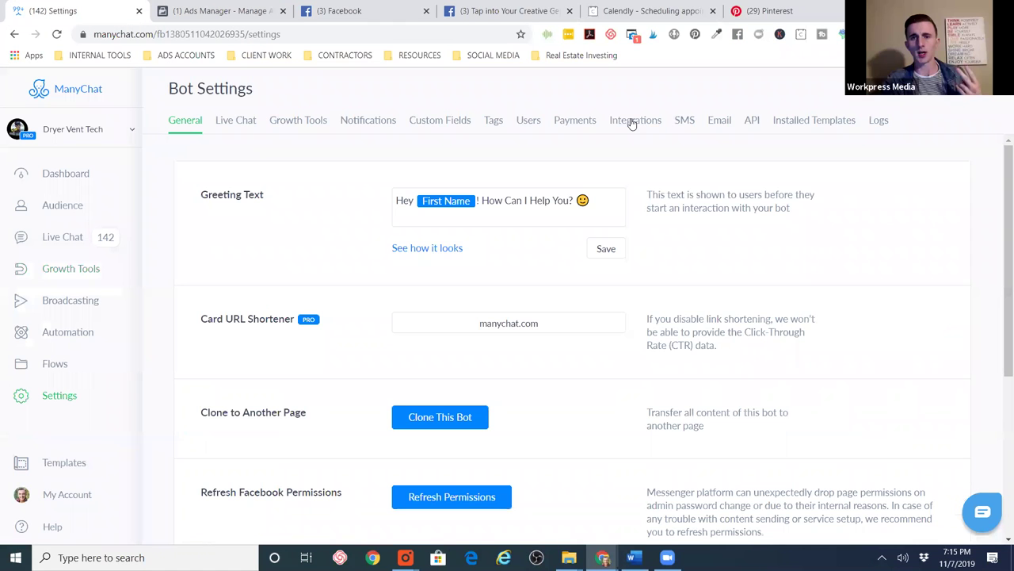
left_click(617, 121)
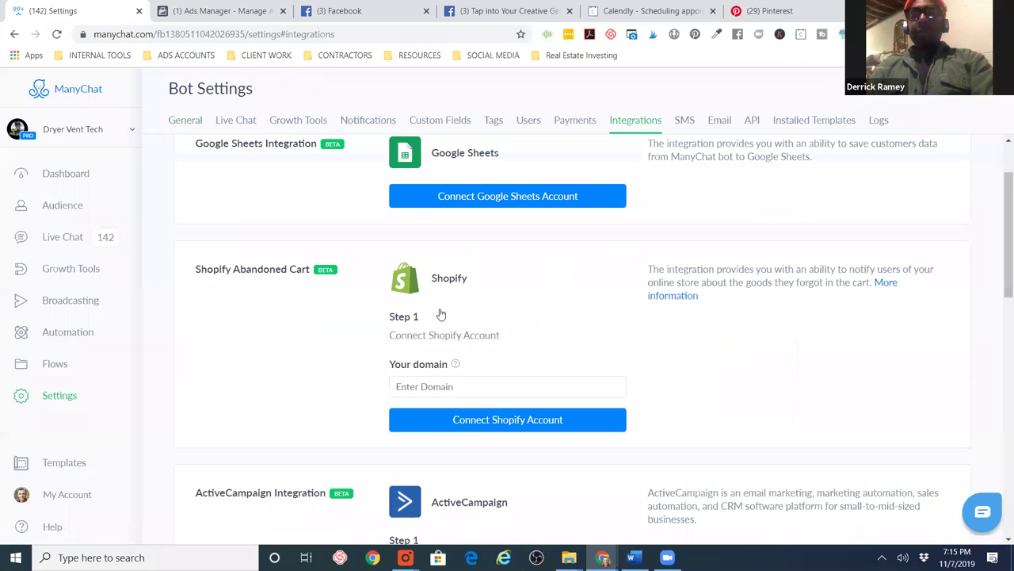
scroll(442, 315, "down", 1)
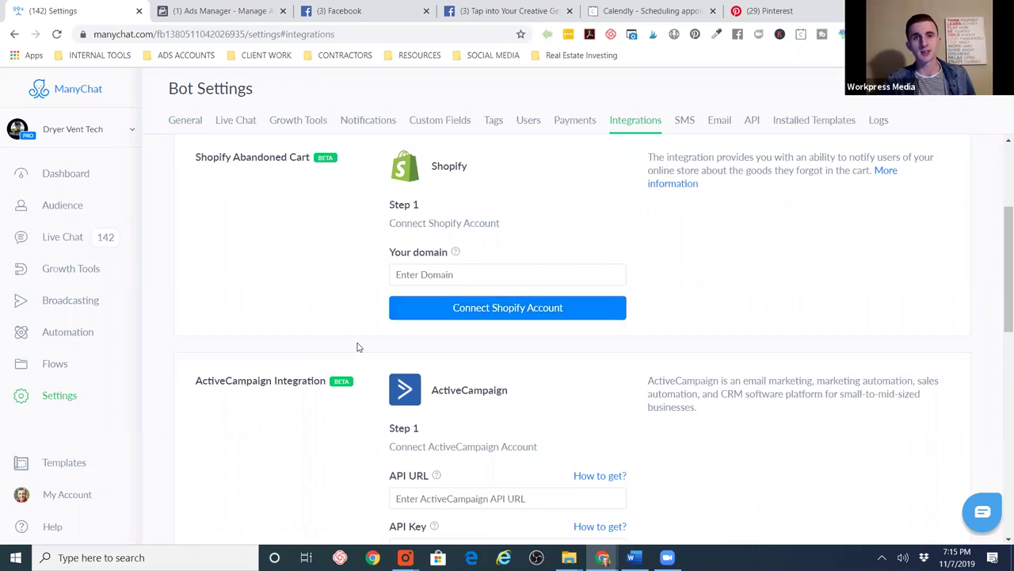
scroll(356, 347, "down", 6)
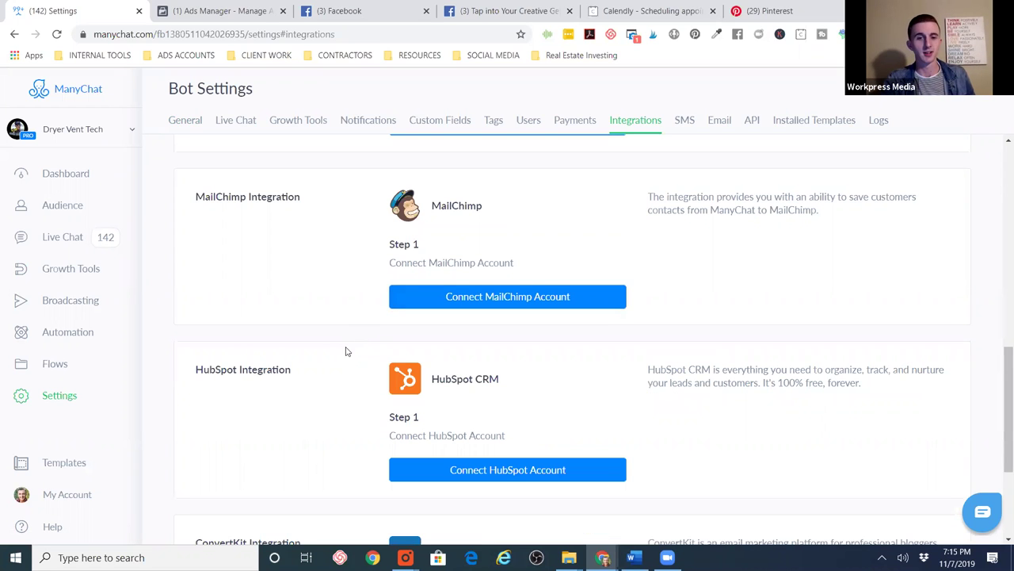
scroll(341, 351, "down", 3)
scroll(333, 354, "down", 1)
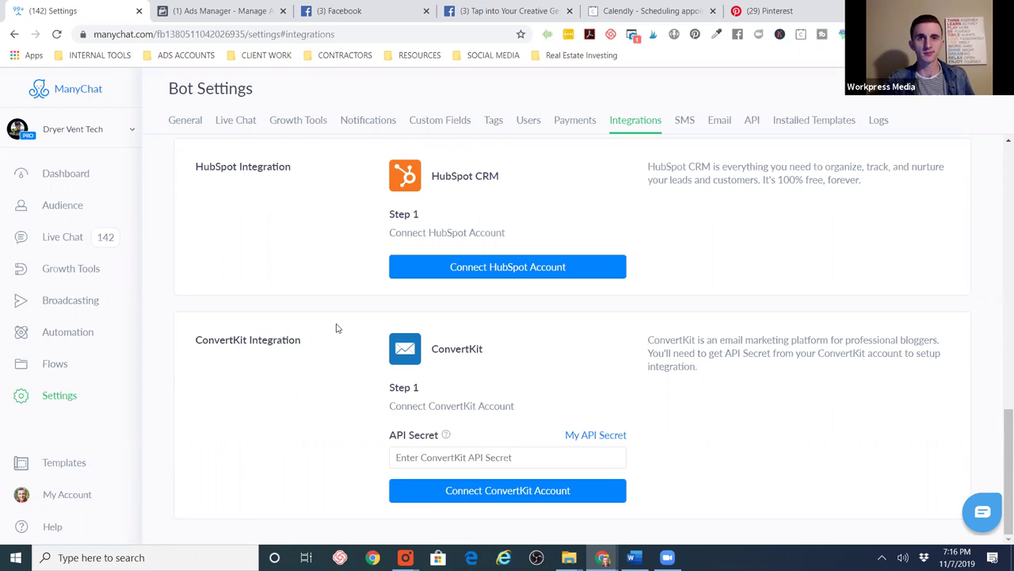
scroll(373, 285, "up", 3)
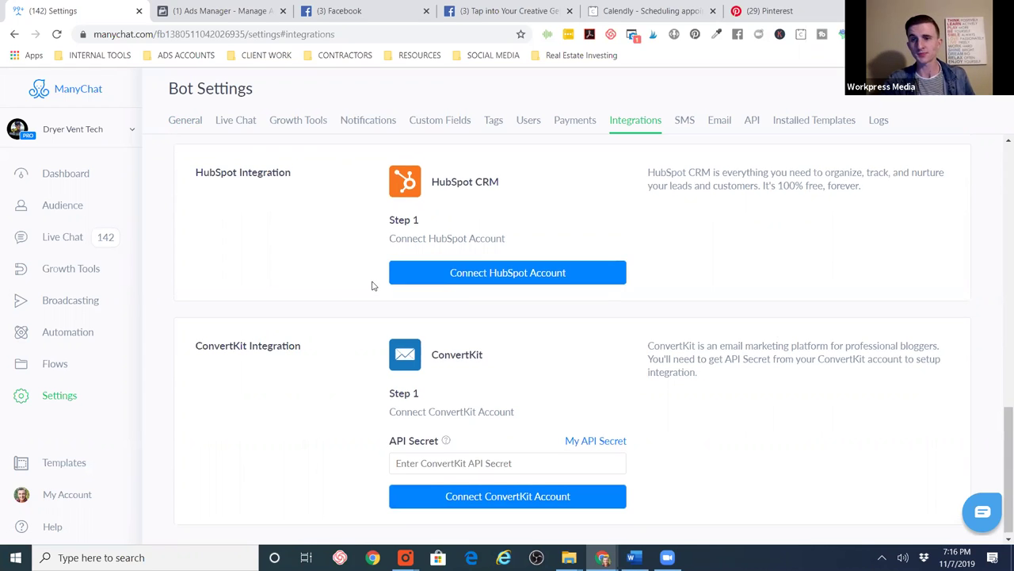
scroll(324, 284, "up", 3)
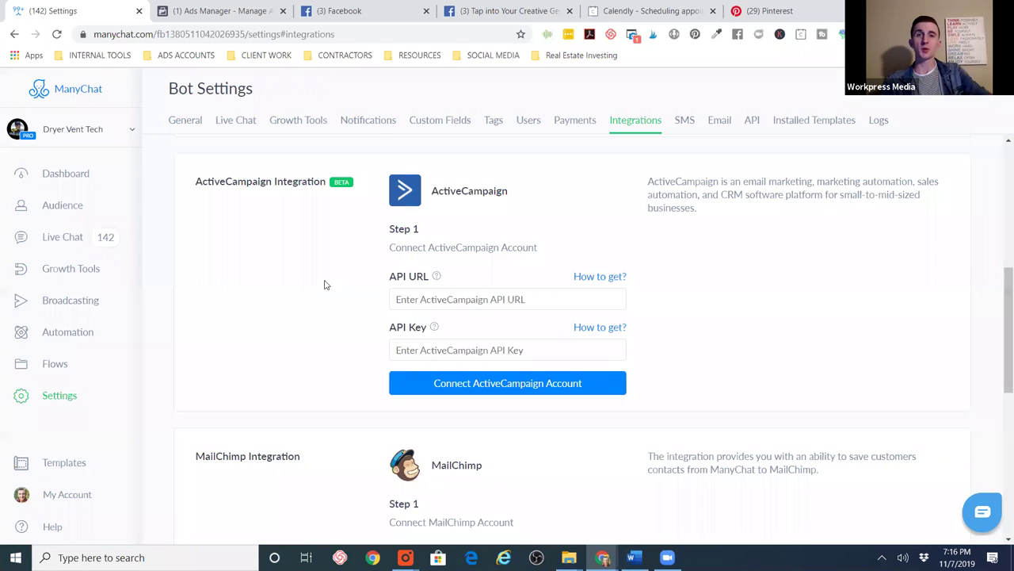